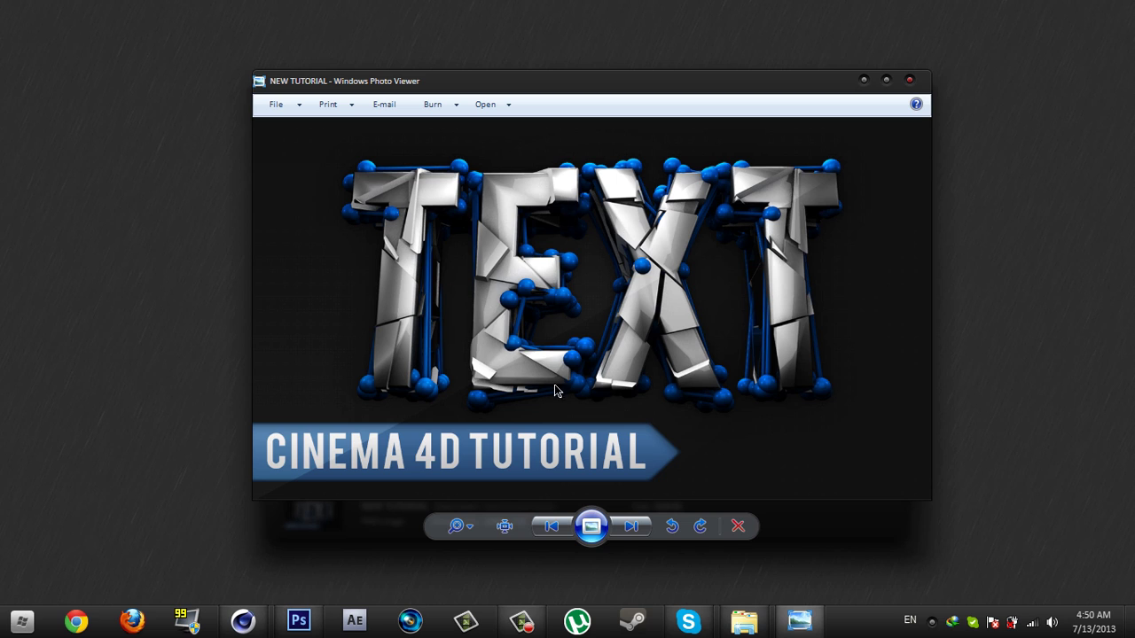
Look through the example text renders in the photo viewer, and close the viewer and the New Tutorial folder
left_click(620, 528)
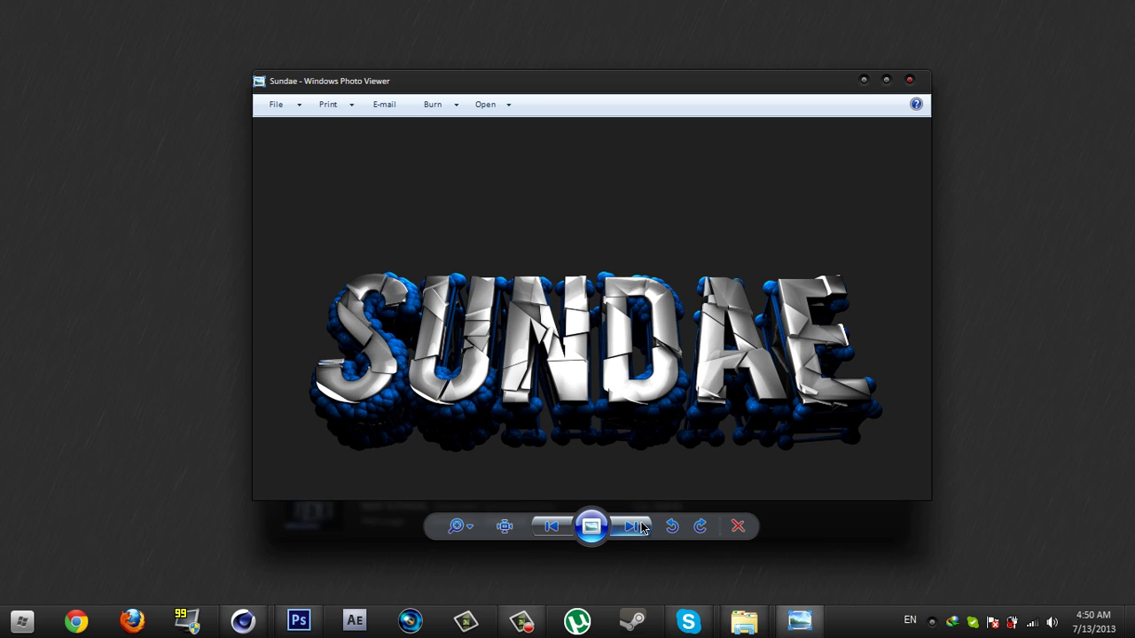
left_click(644, 528)
left_click(645, 529)
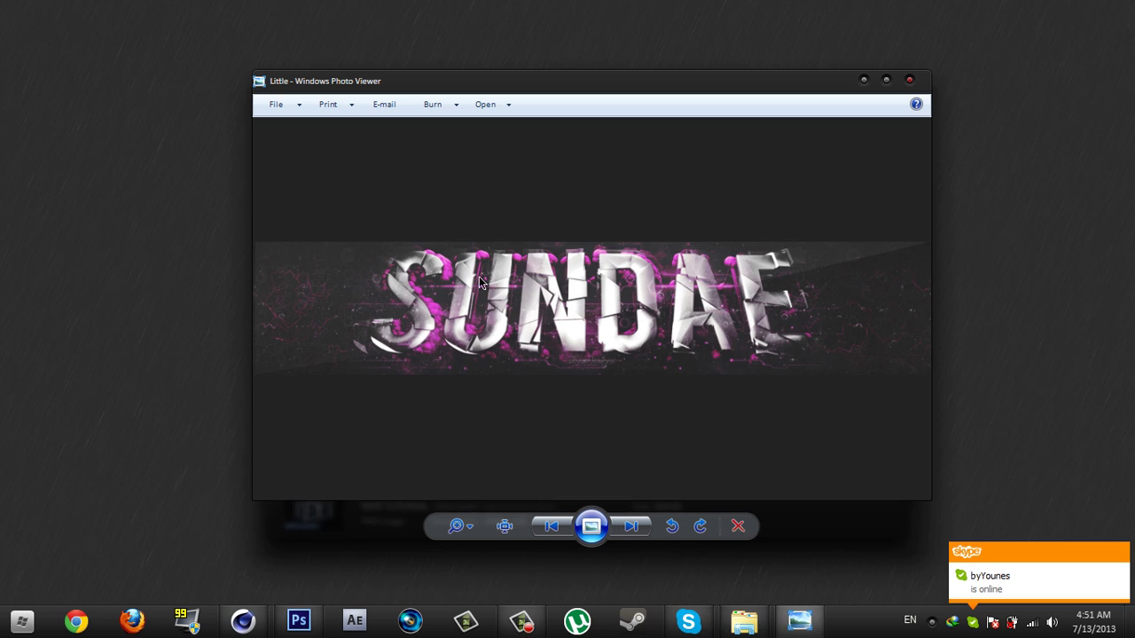
left_click(630, 527)
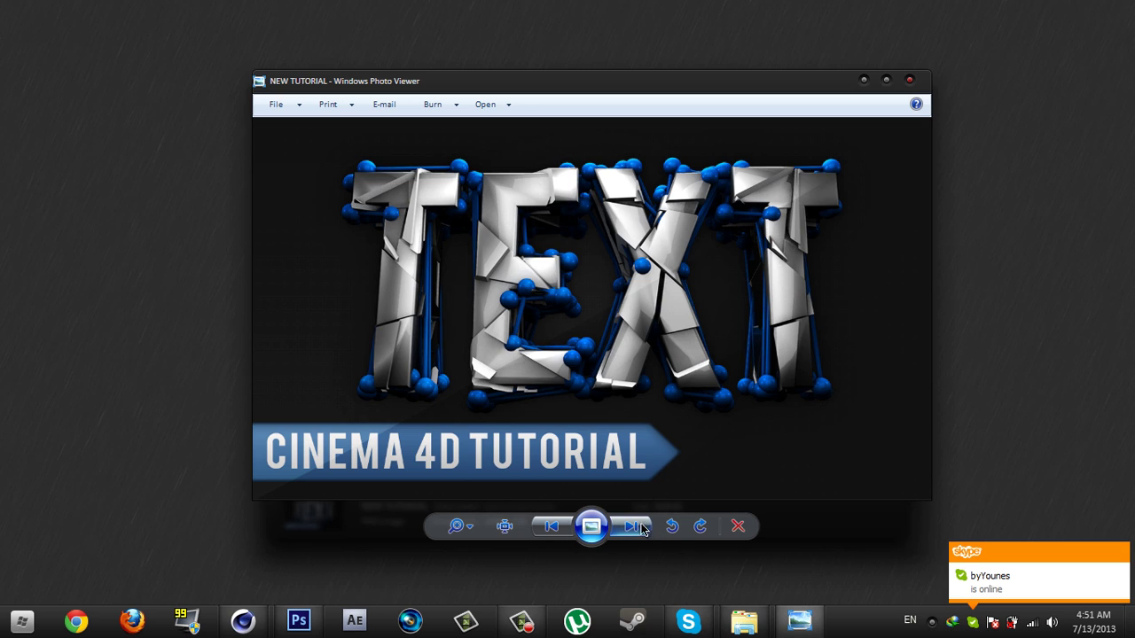
left_click(911, 81)
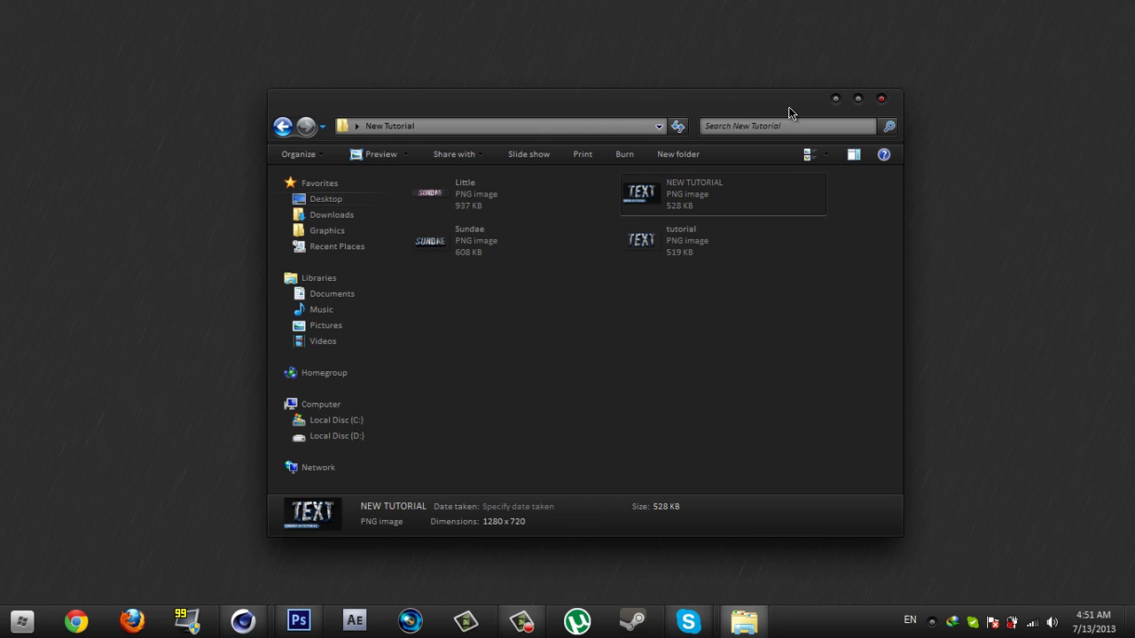
left_click(881, 101)
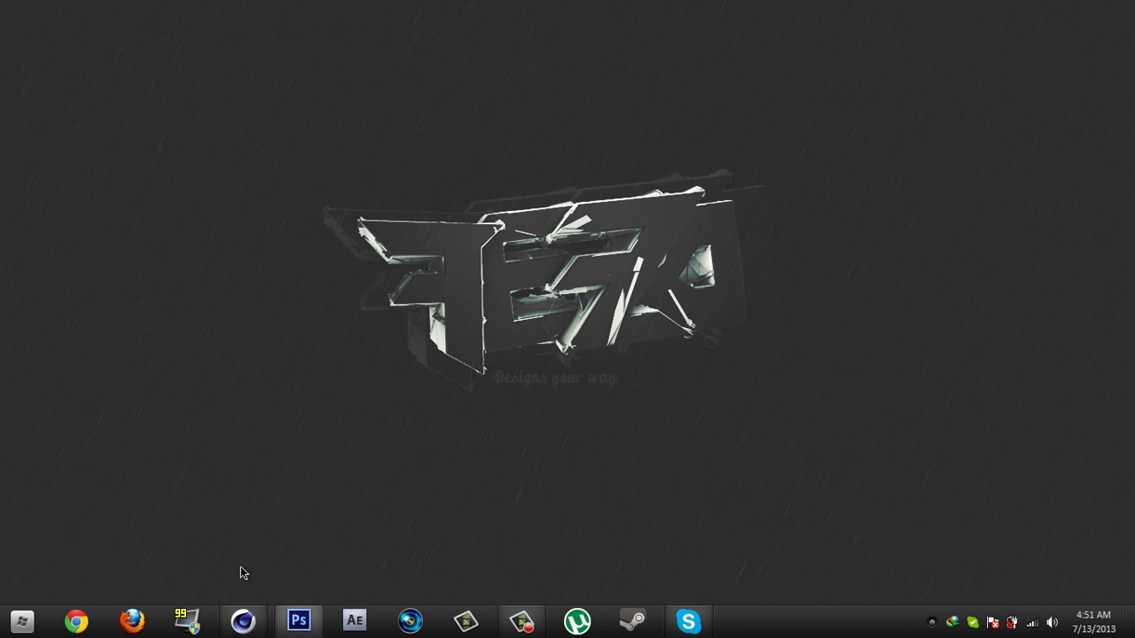
Switch to Cinema 4D and open the New Lightroom project from the Desktop, dismissing the missing-plugin warning
left_click(243, 621)
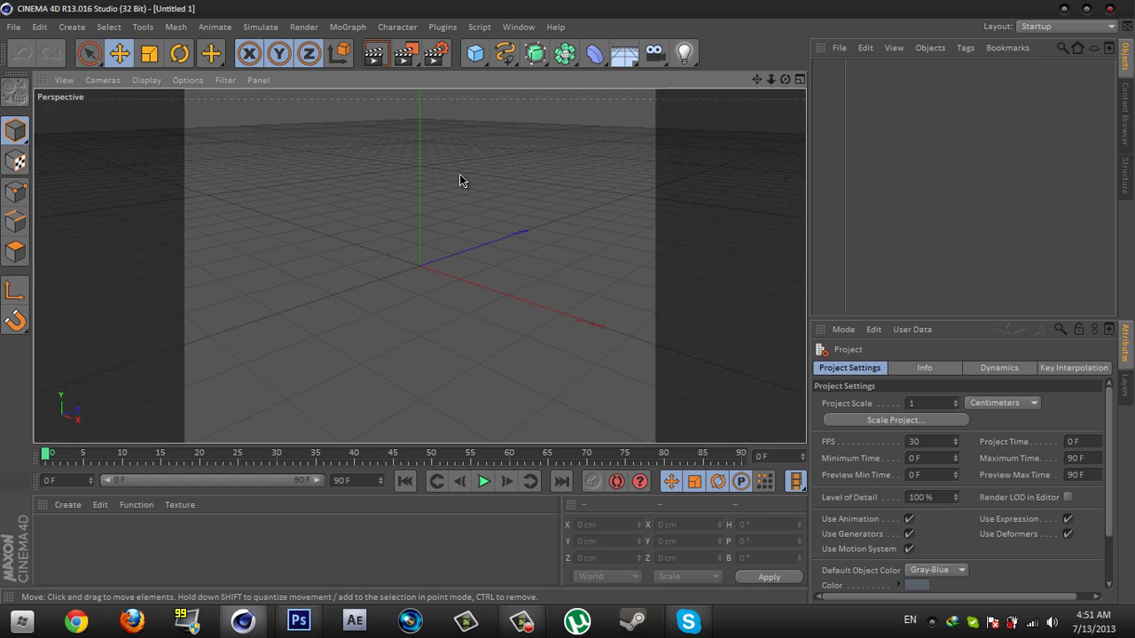
left_click(13, 27)
left_click(532, 146)
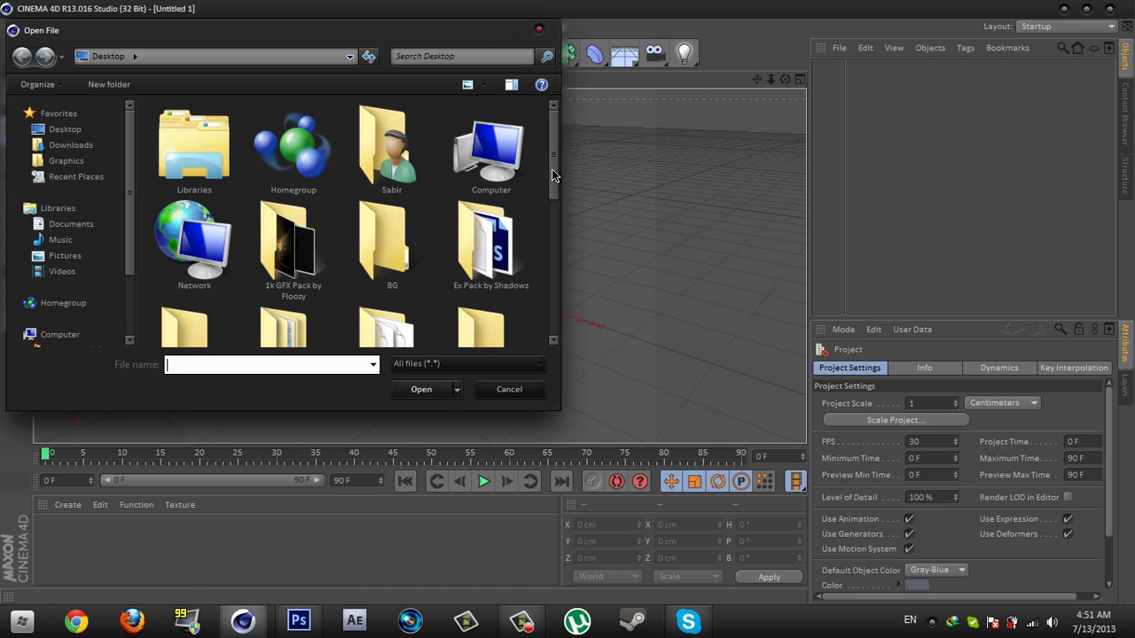
left_click_drag(551, 175, 556, 315)
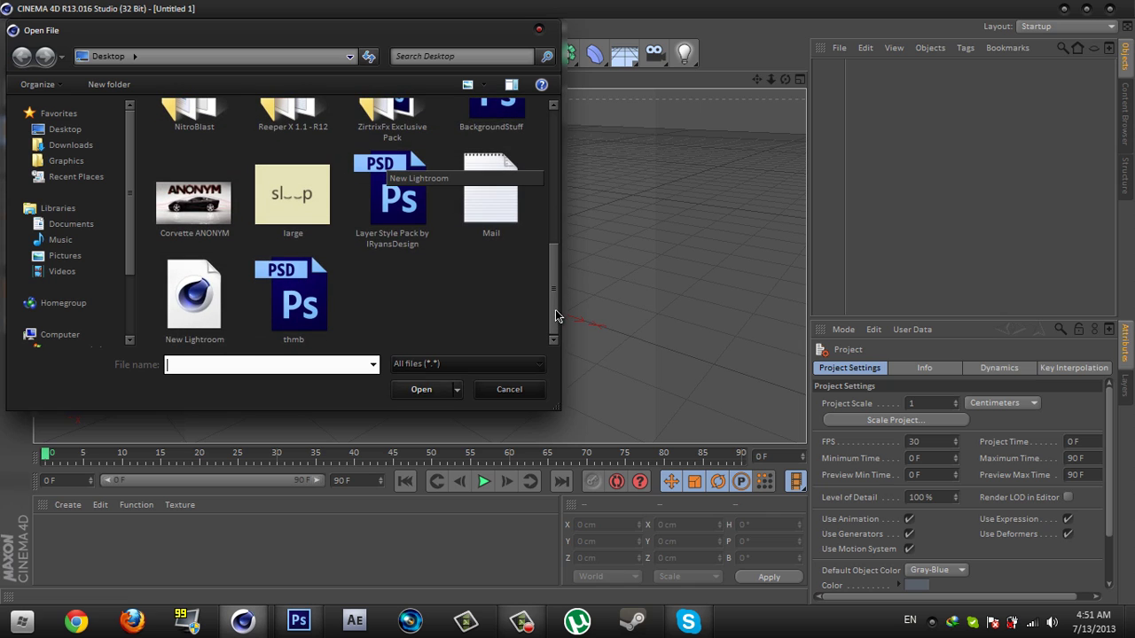
left_click(211, 307)
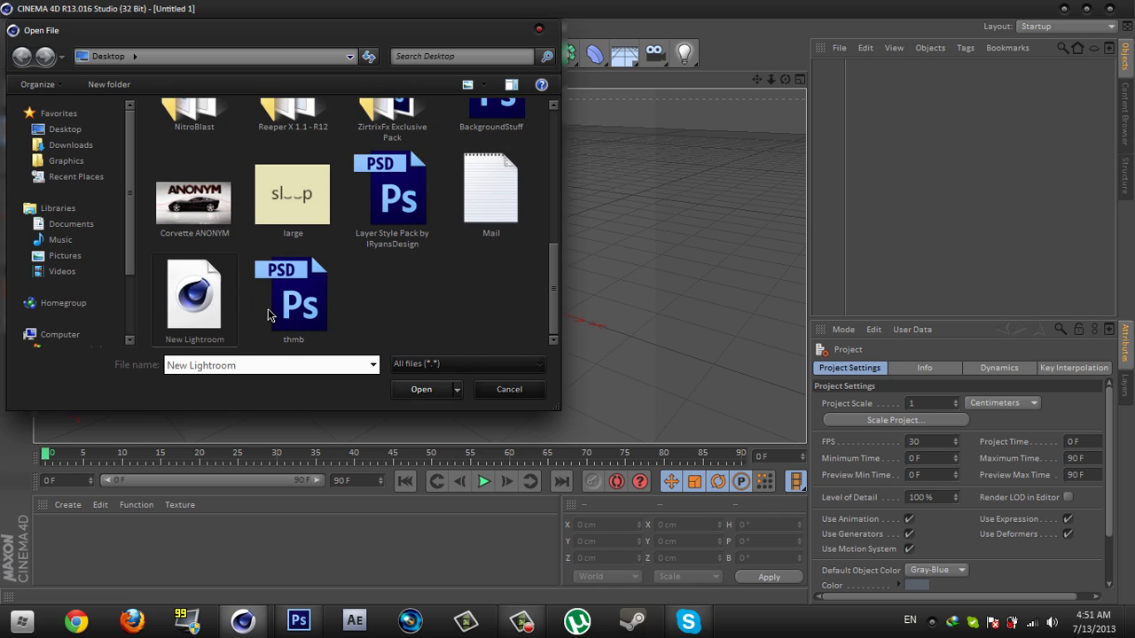
left_click(433, 396)
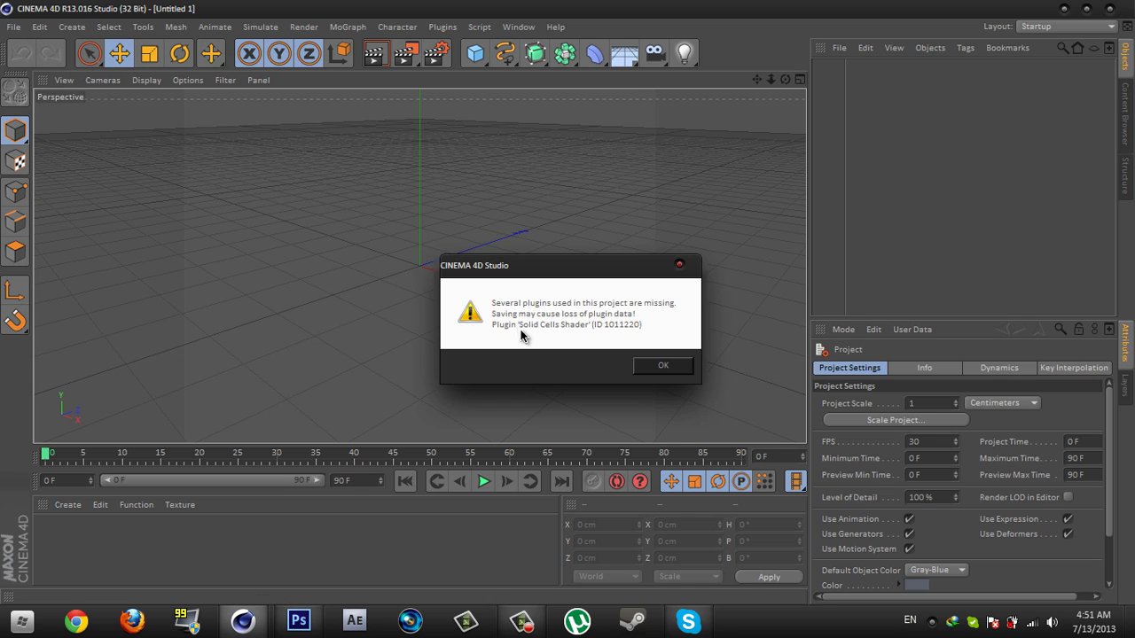
left_click(663, 365)
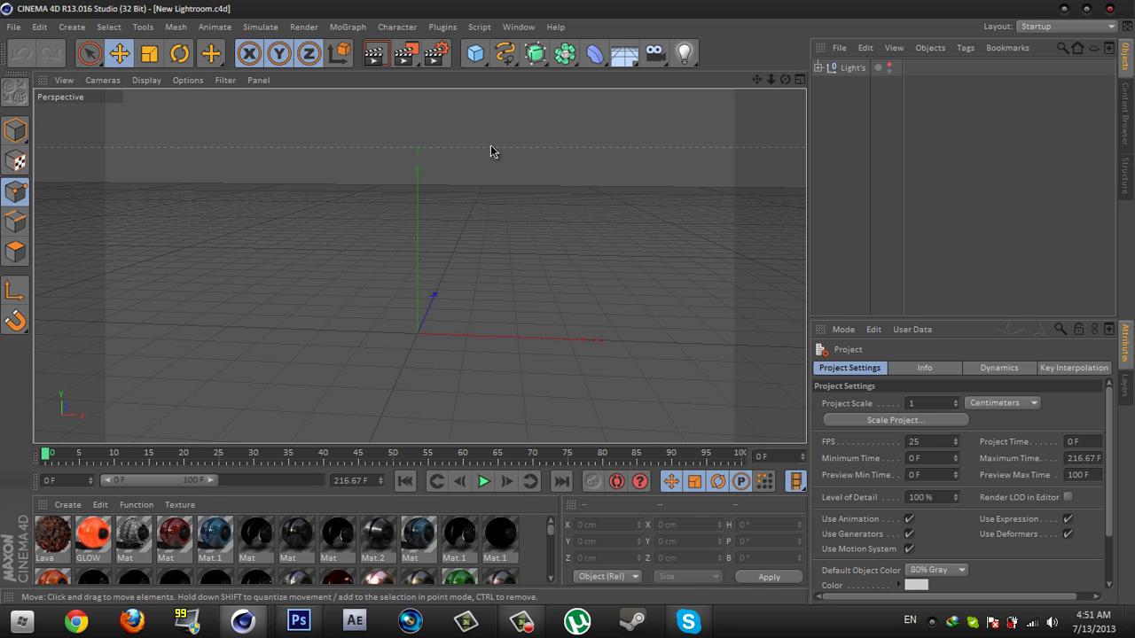
Add a MoText object to the scene that reads TEXT and has a depth of 70
left_click(348, 27)
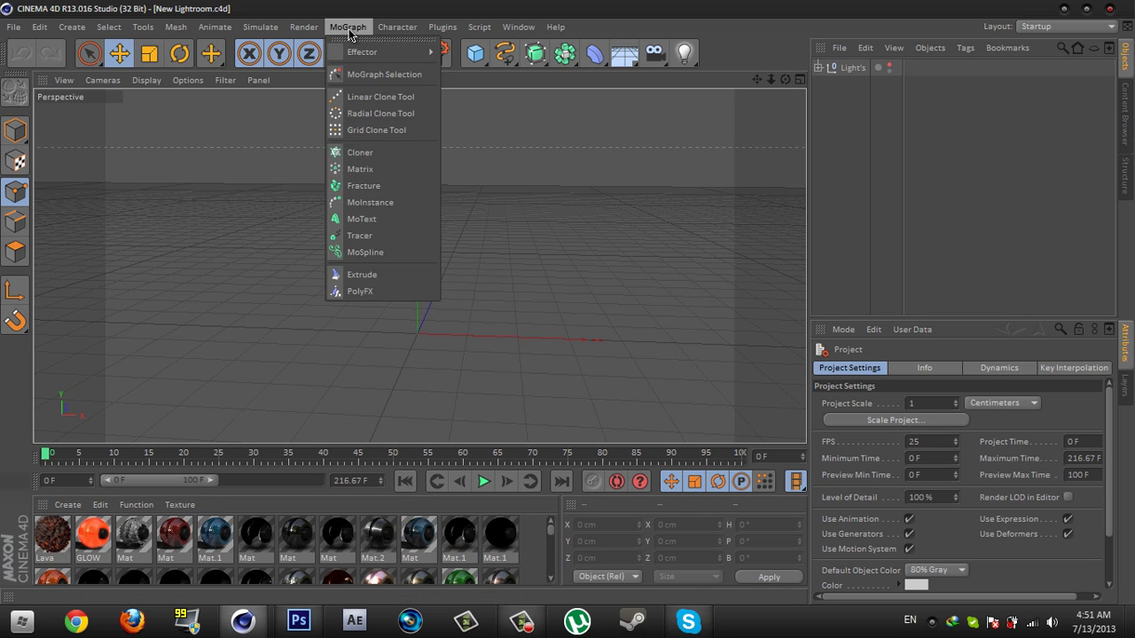
left_click(374, 218)
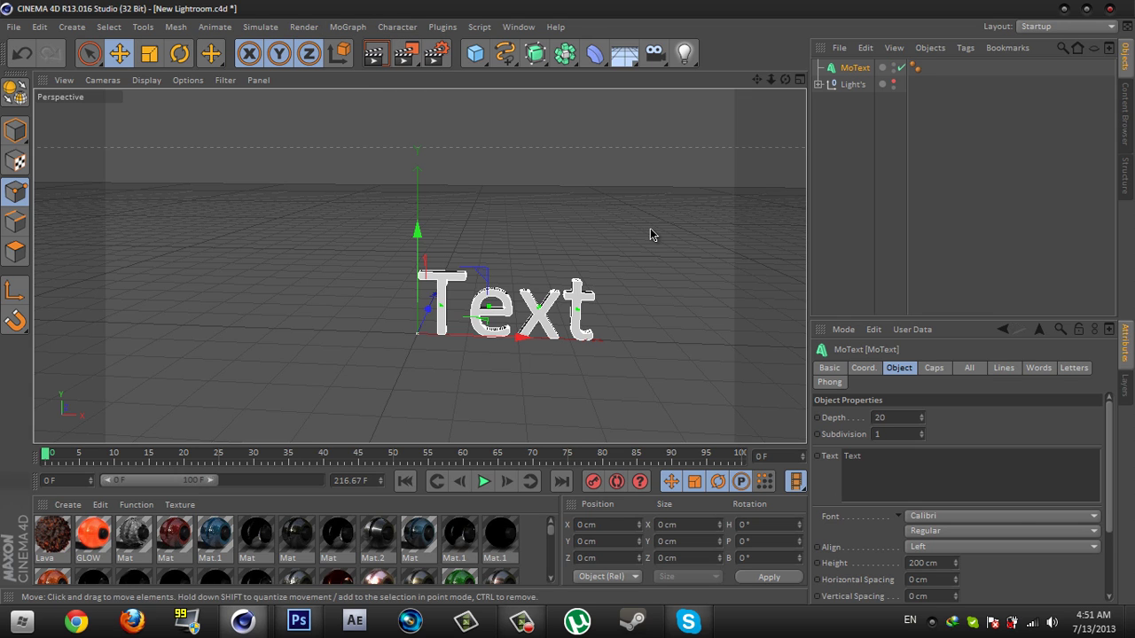
left_click(886, 482)
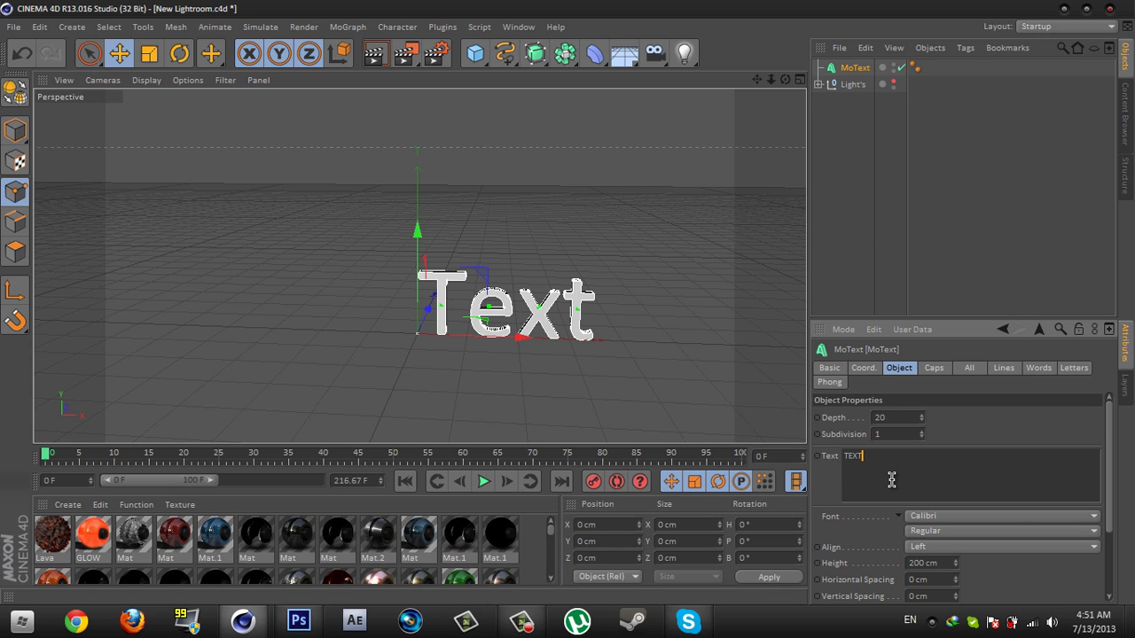
left_click(882, 418)
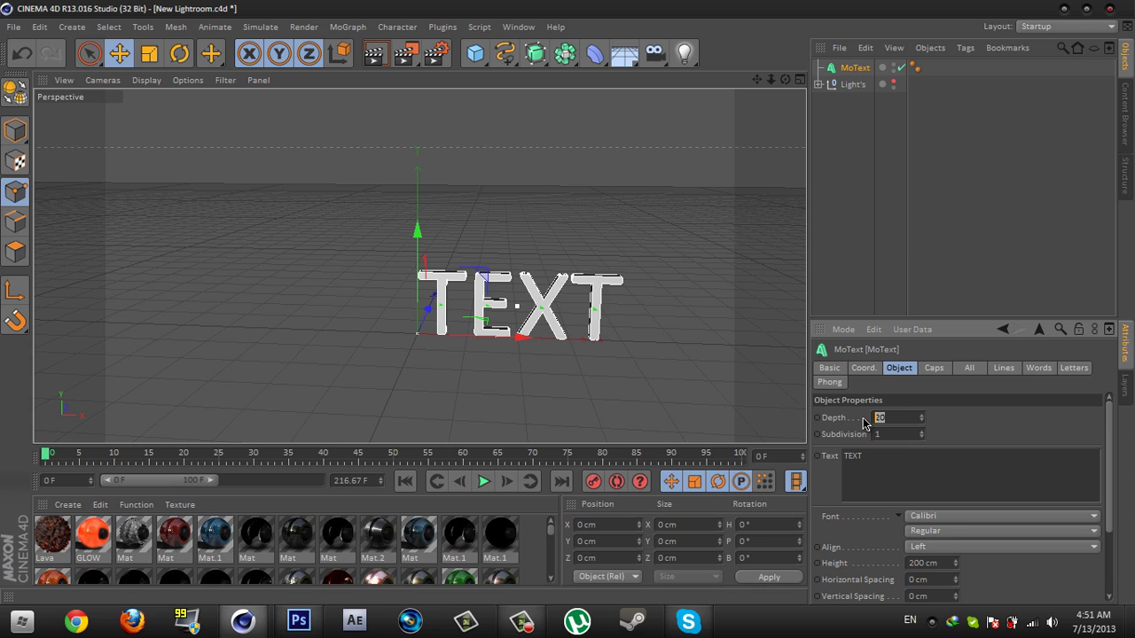
key("Return")
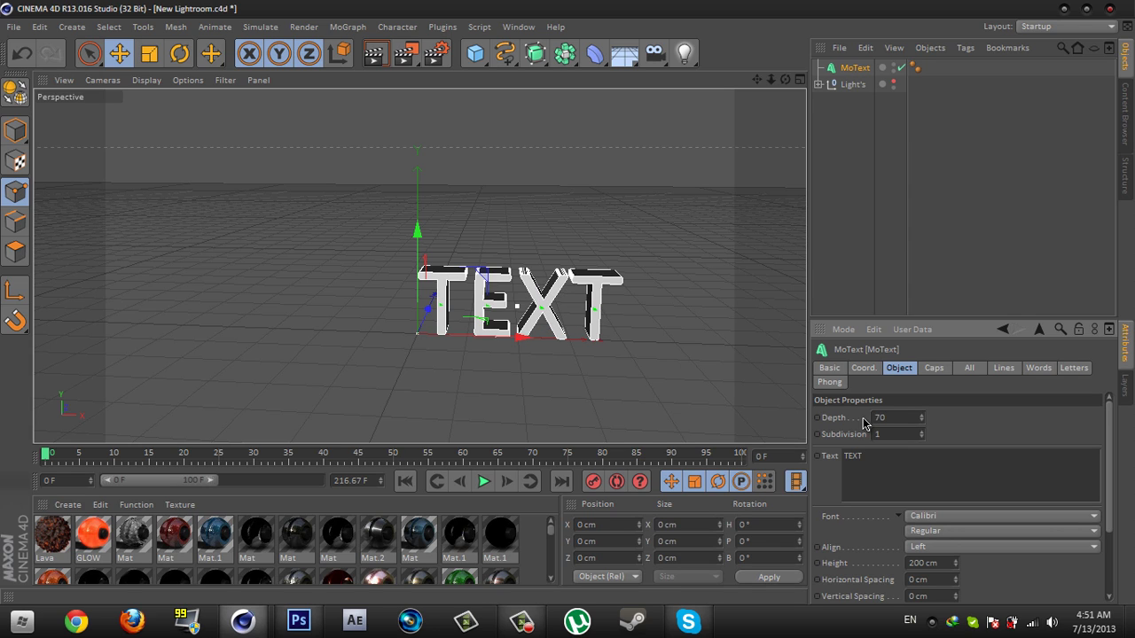
Set the MoText alignment to Middle and its font to Bebas
left_click(984, 547)
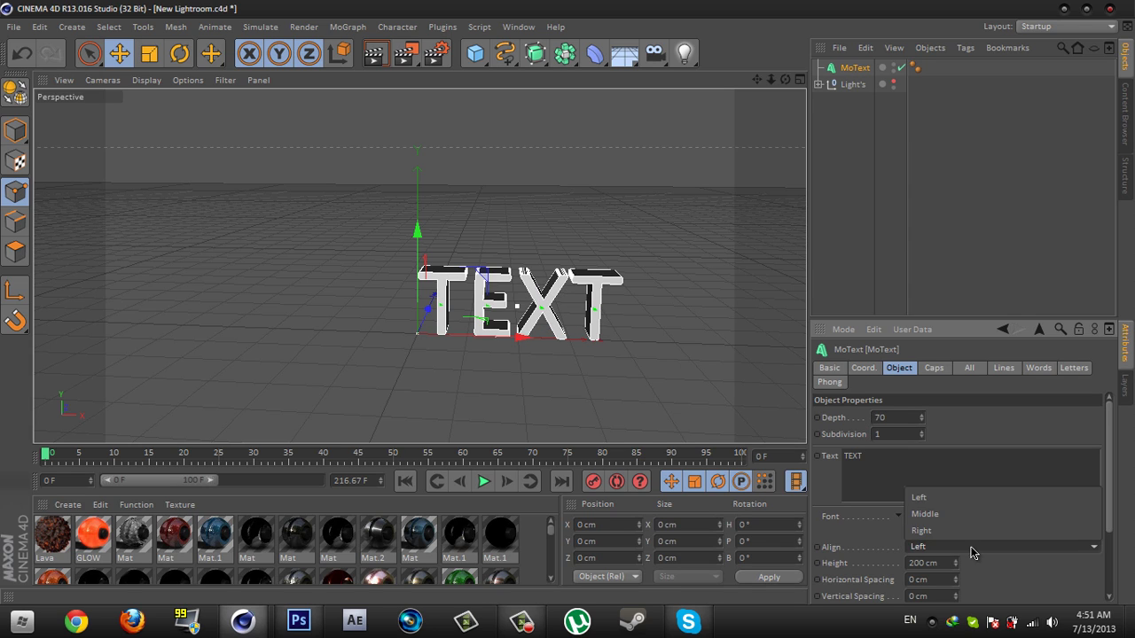
left_click(947, 513)
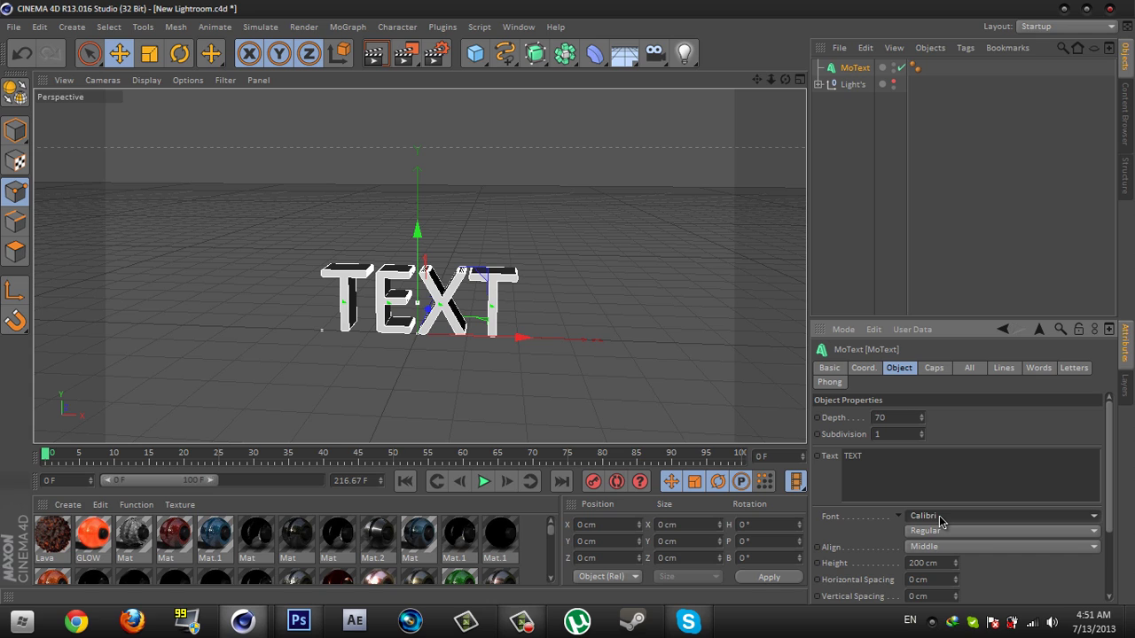
left_click(940, 520)
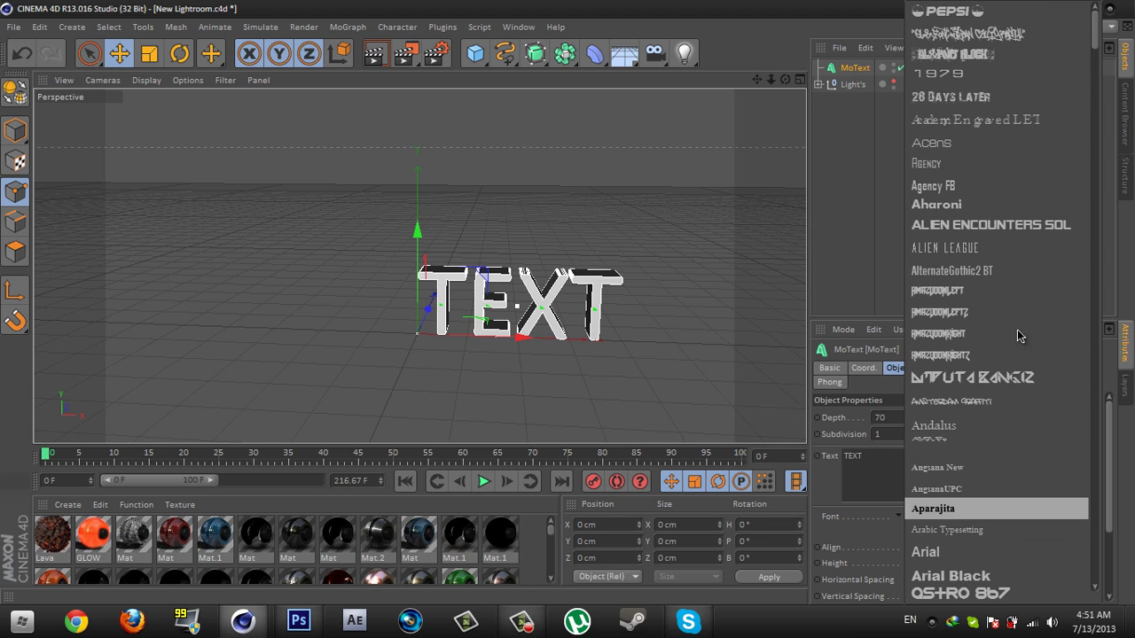
scroll(973, 286, "down", 3)
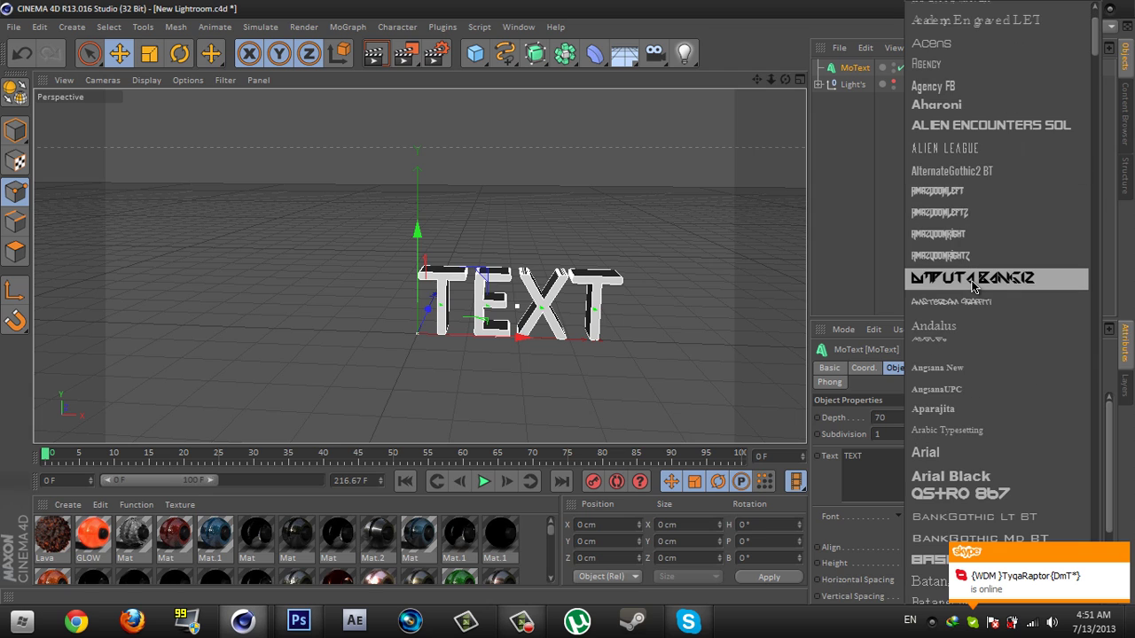
scroll(973, 297, "down", 2)
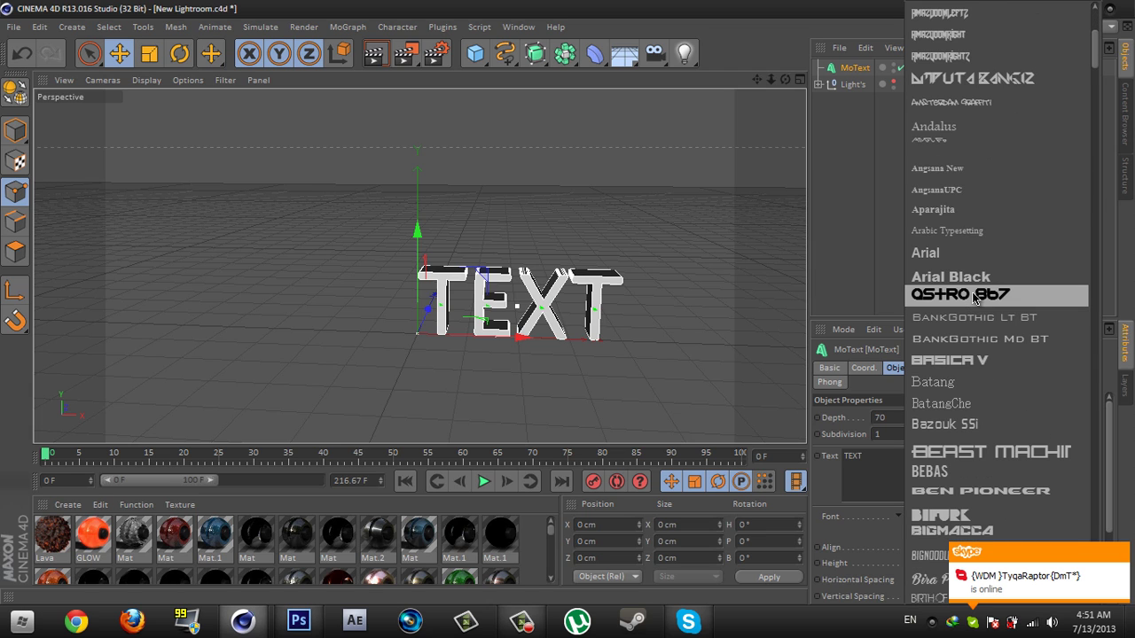
scroll(972, 297, "down", 2)
scroll(973, 298, "down", 2)
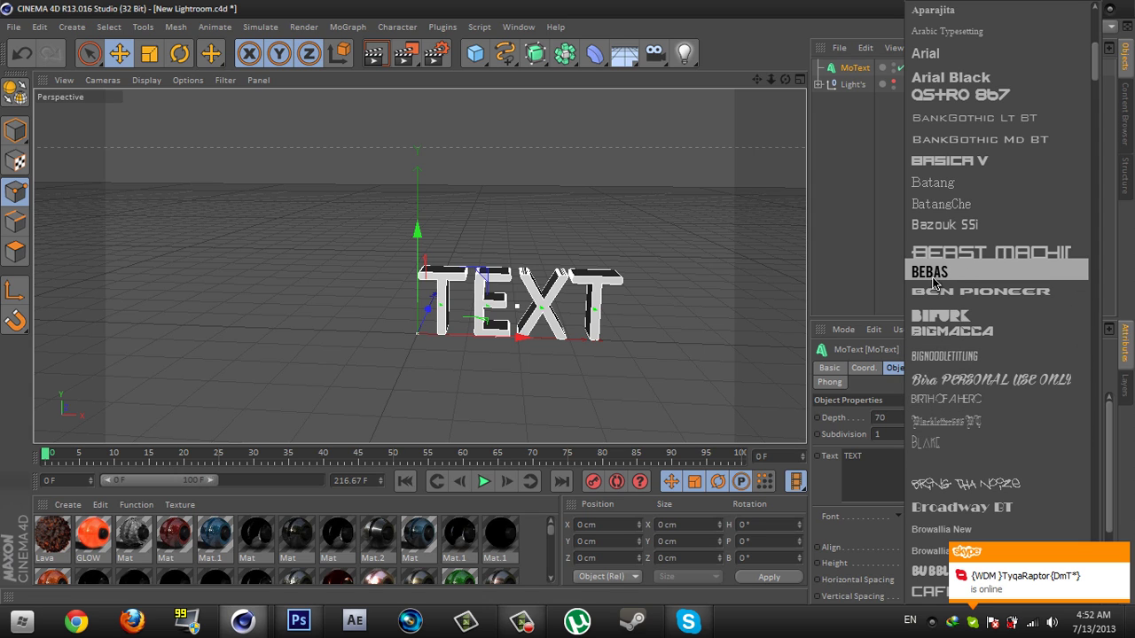
left_click(964, 275)
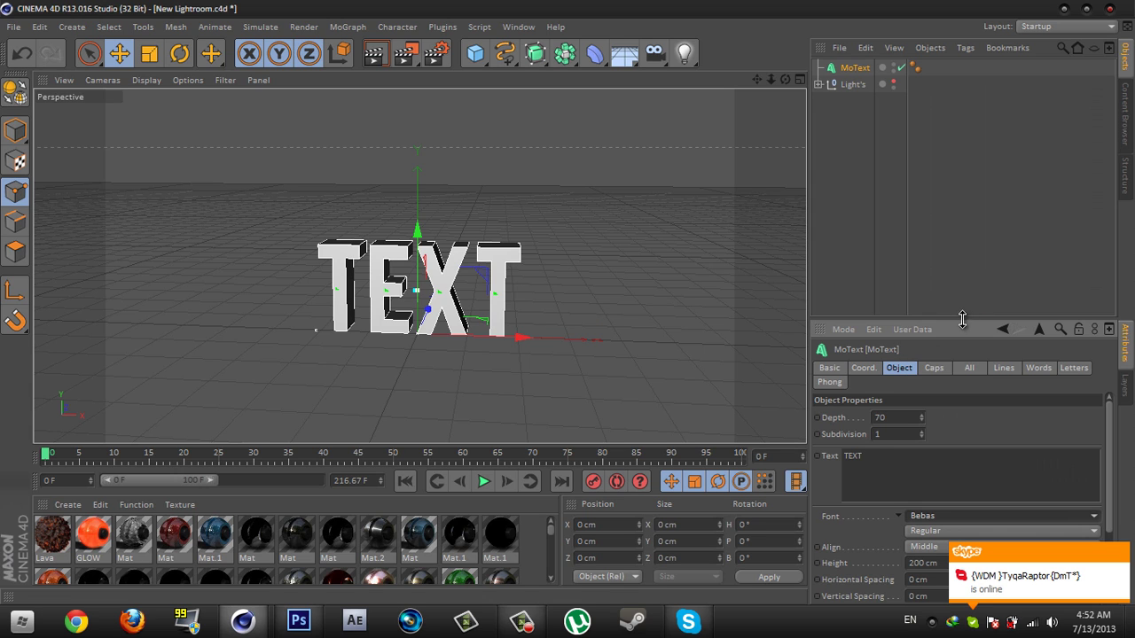
Set both the start and end caps of the MoText to Fillet Cap
left_click(937, 365)
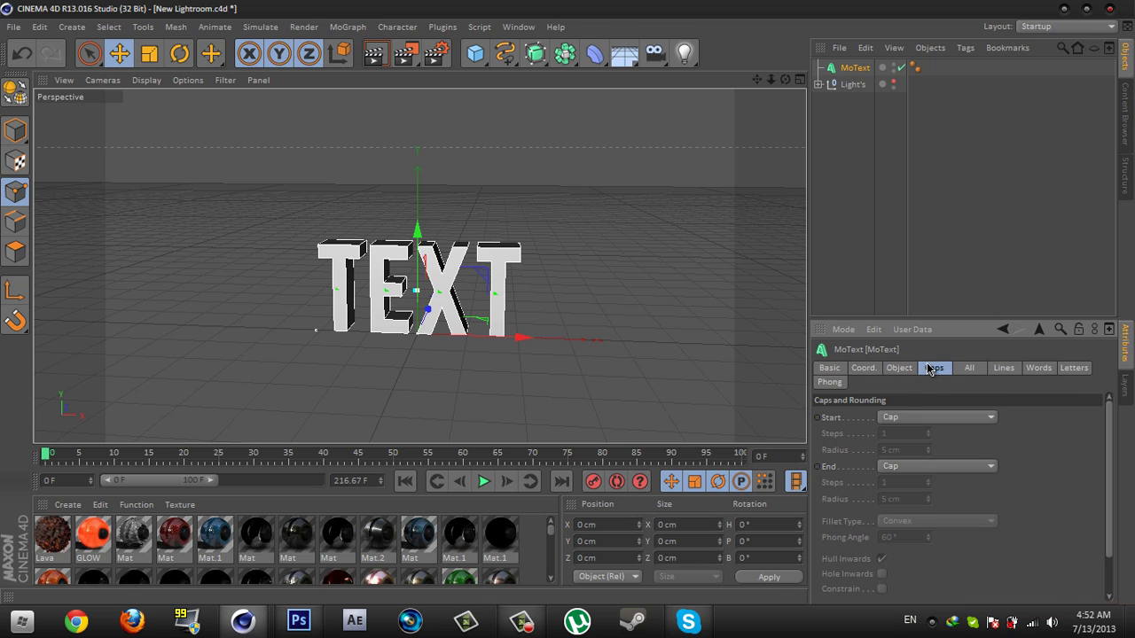
left_click(913, 419)
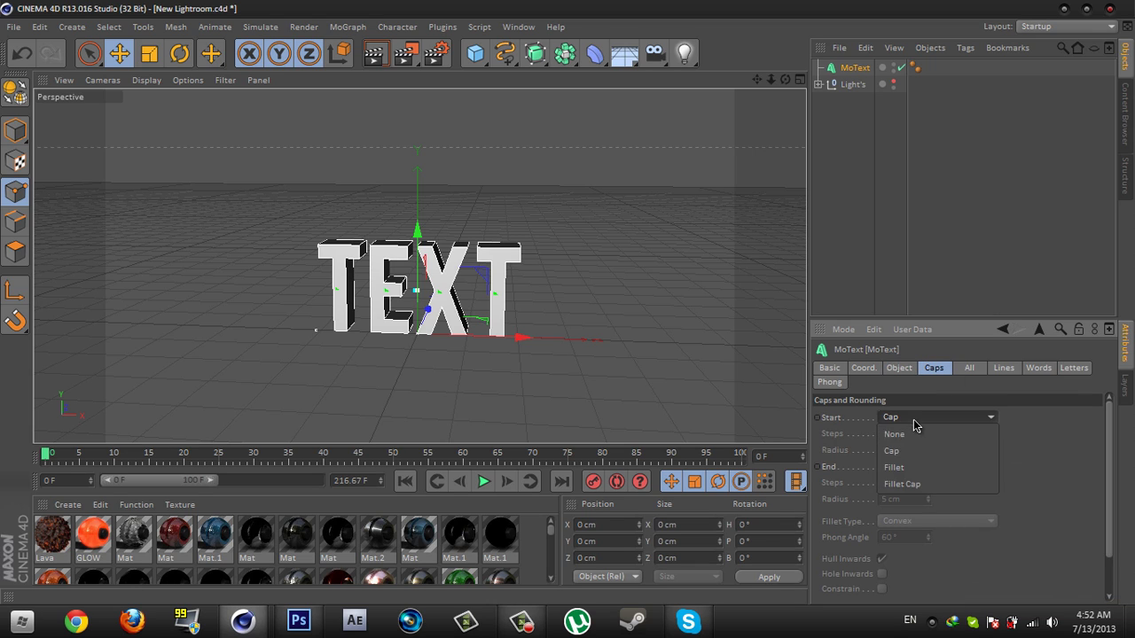
left_click(913, 484)
left_click(922, 467)
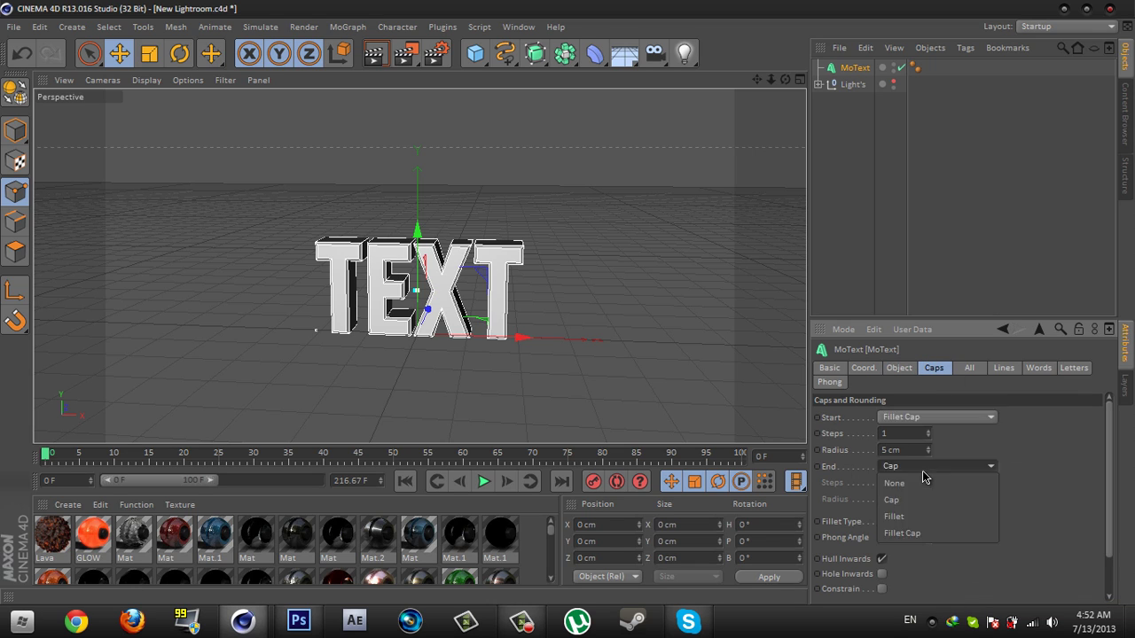
left_click(921, 532)
Set the fillet radius of the MoText's start and end caps to 2 cm
left_click(909, 451)
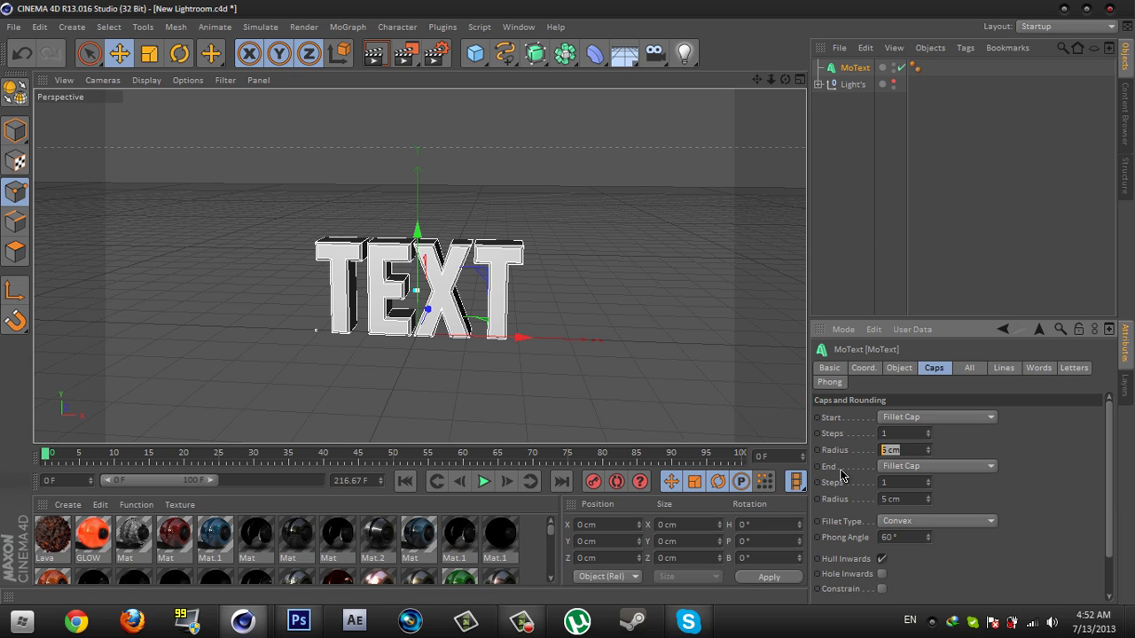
type("2")
key("Return")
left_click(913, 468)
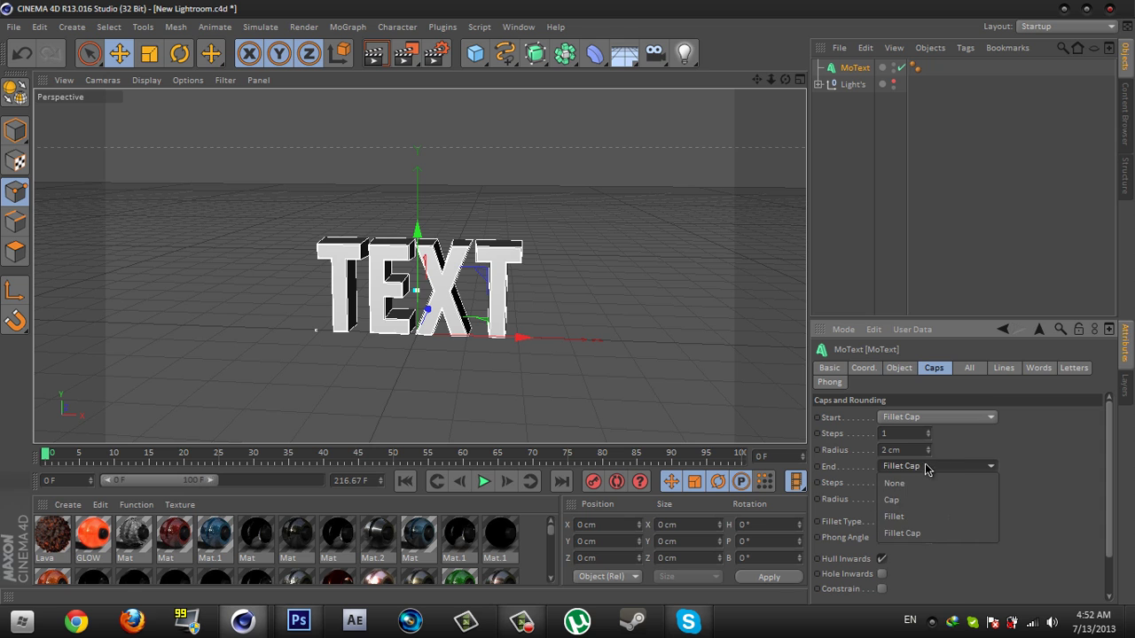
left_click(927, 467)
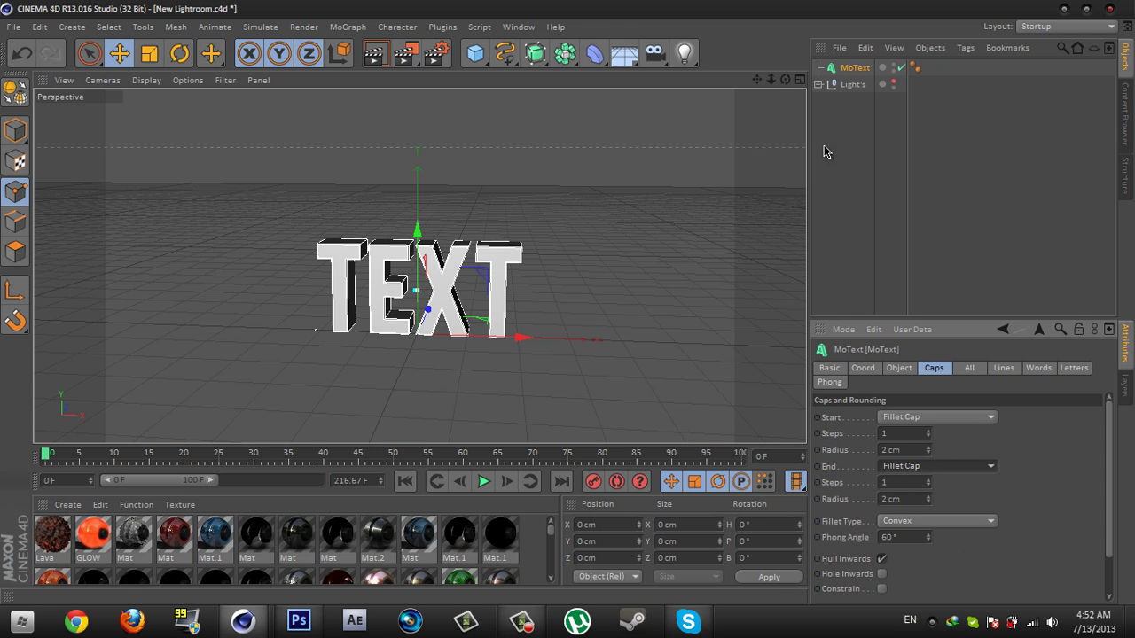
Enable the Reflection channel of the Rated Grey material and give it a Fresnel texture
scroll(568, 300, "up", 6)
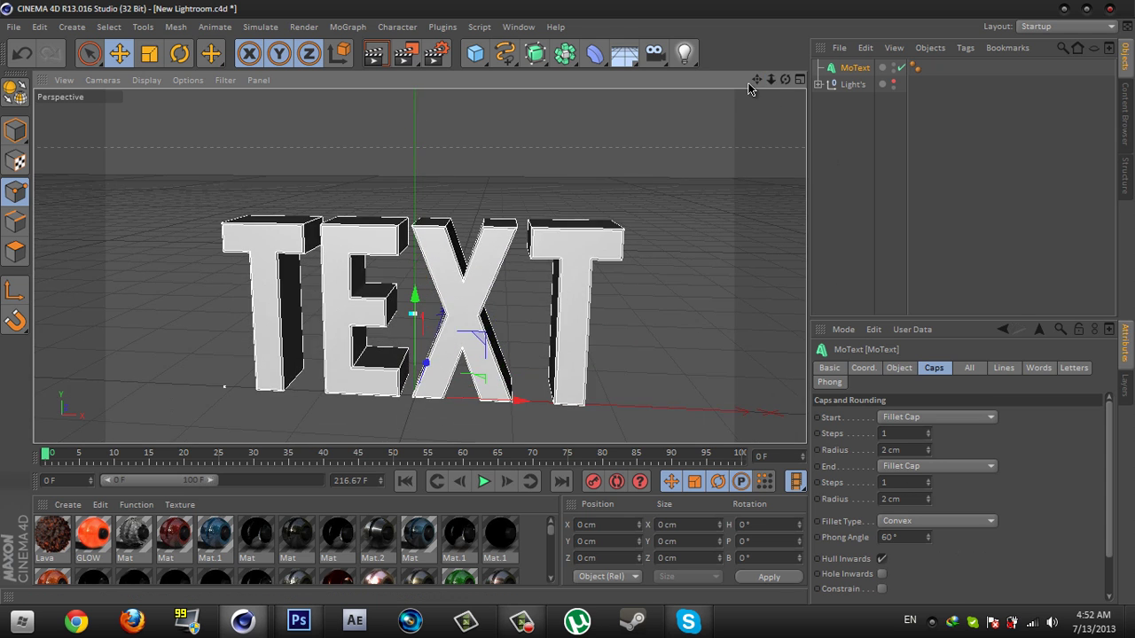
left_click_drag(757, 79, 572, 310)
left_click_drag(770, 81, 763, 112)
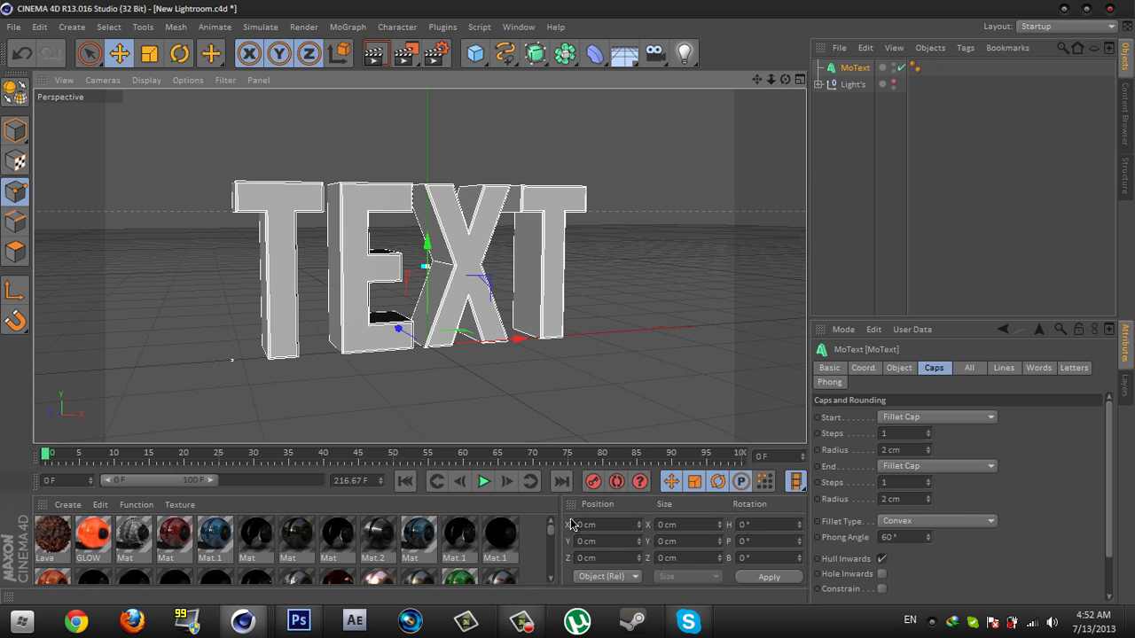
mouse_move(550, 532)
left_mouse_down()
mouse_move(550, 570)
mouse_move(543, 545)
left_mouse_up()
left_click_drag(514, 445, 515, 410)
left_click(427, 569)
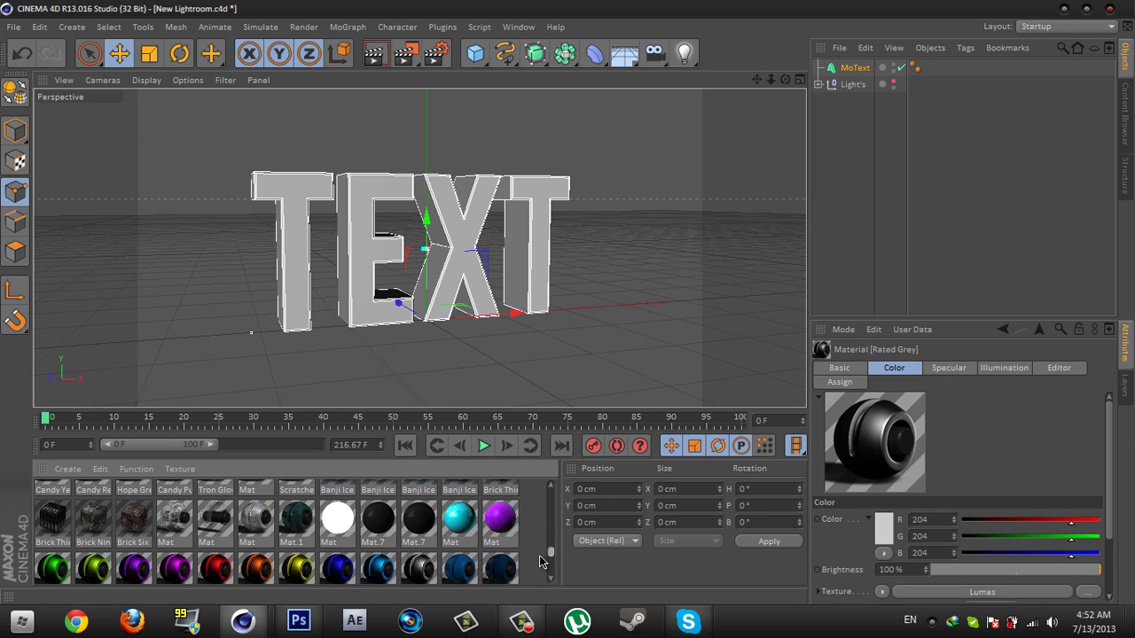
scroll(549, 560, "down", 1)
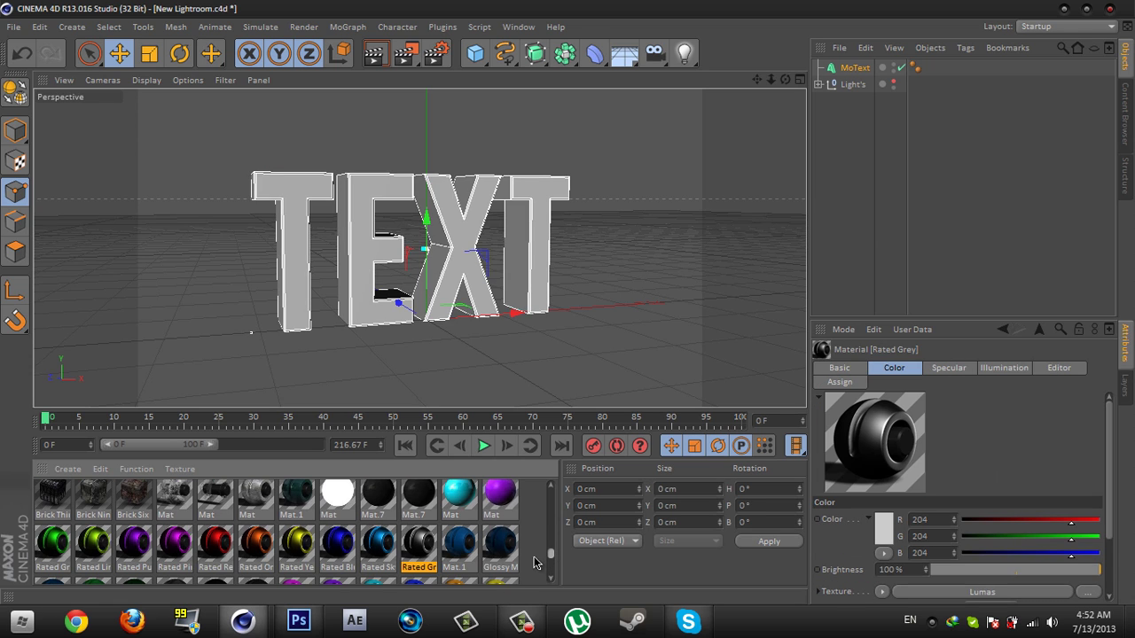
double_click(419, 550)
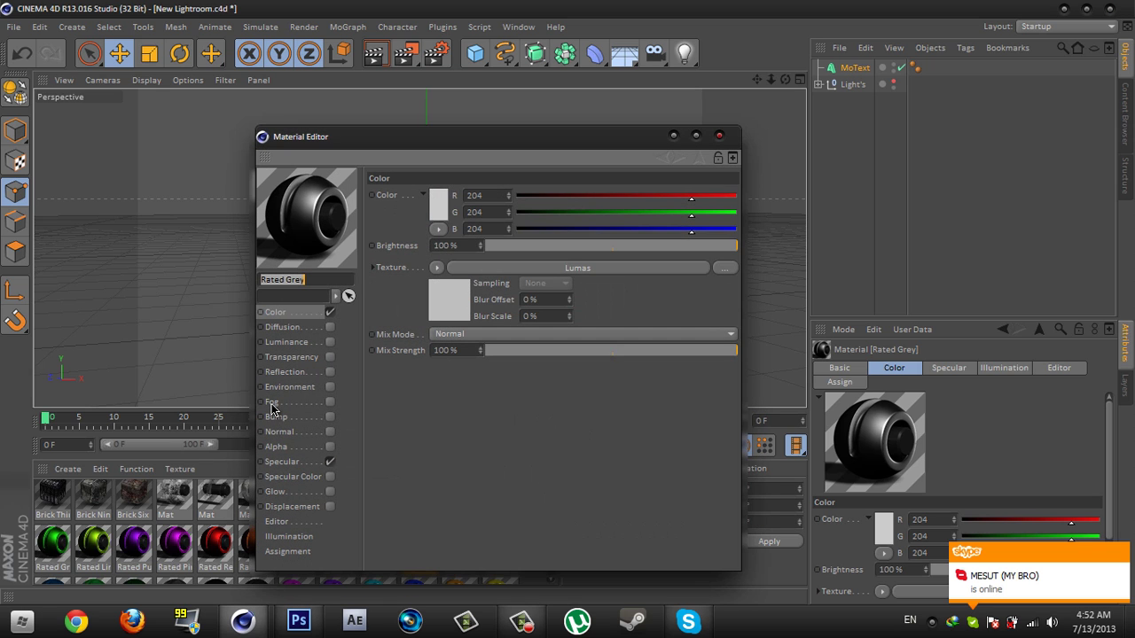
left_click(285, 372)
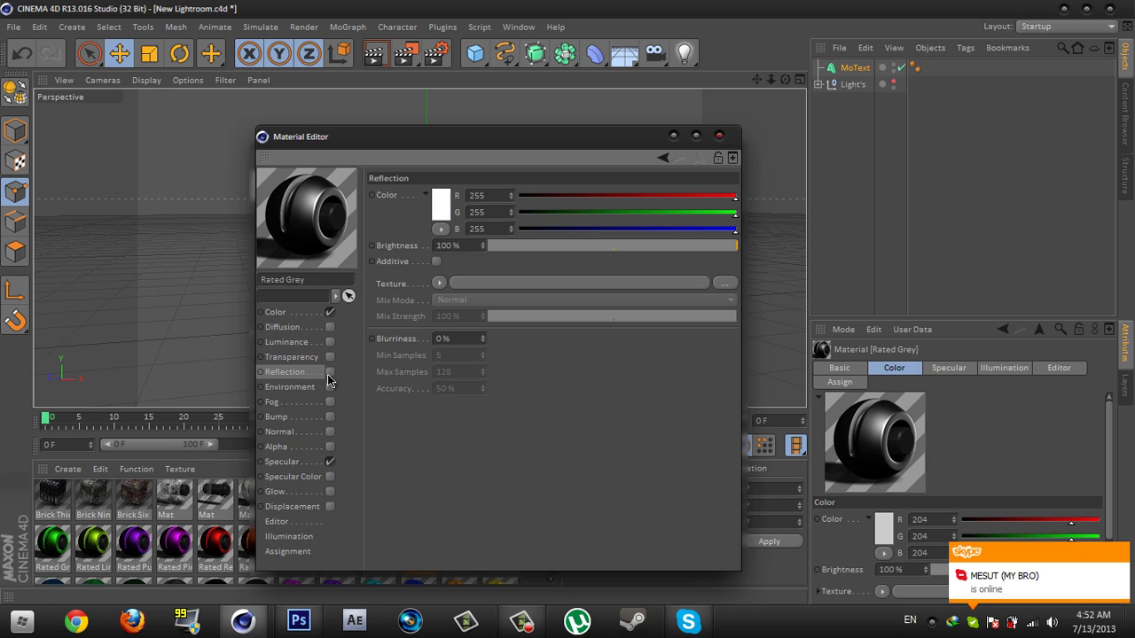
left_click(330, 371)
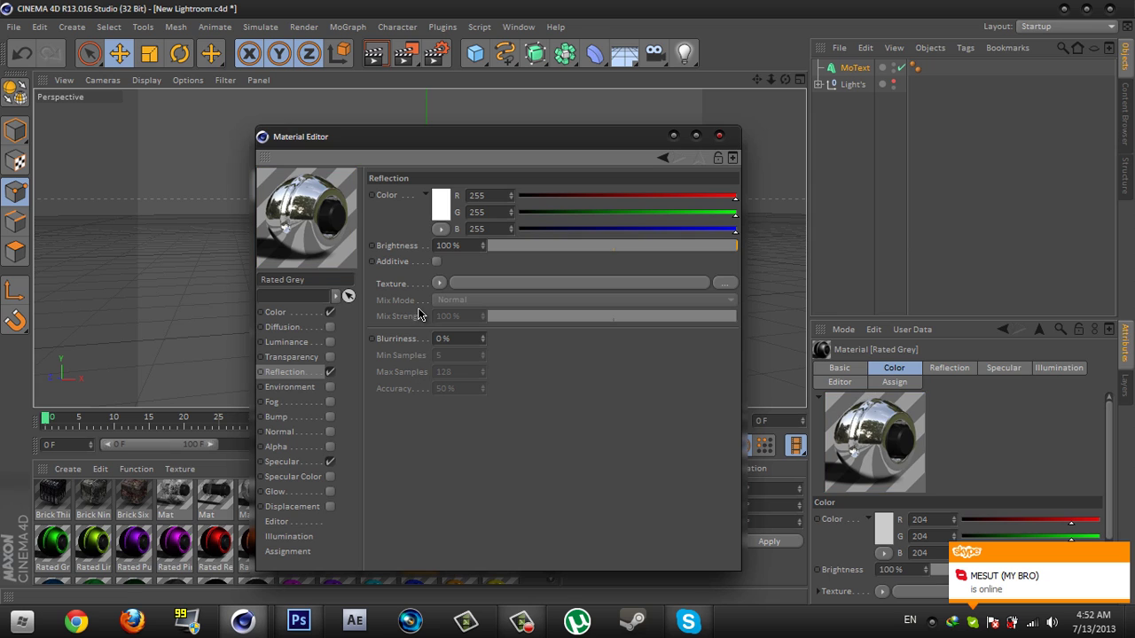
left_click(439, 282)
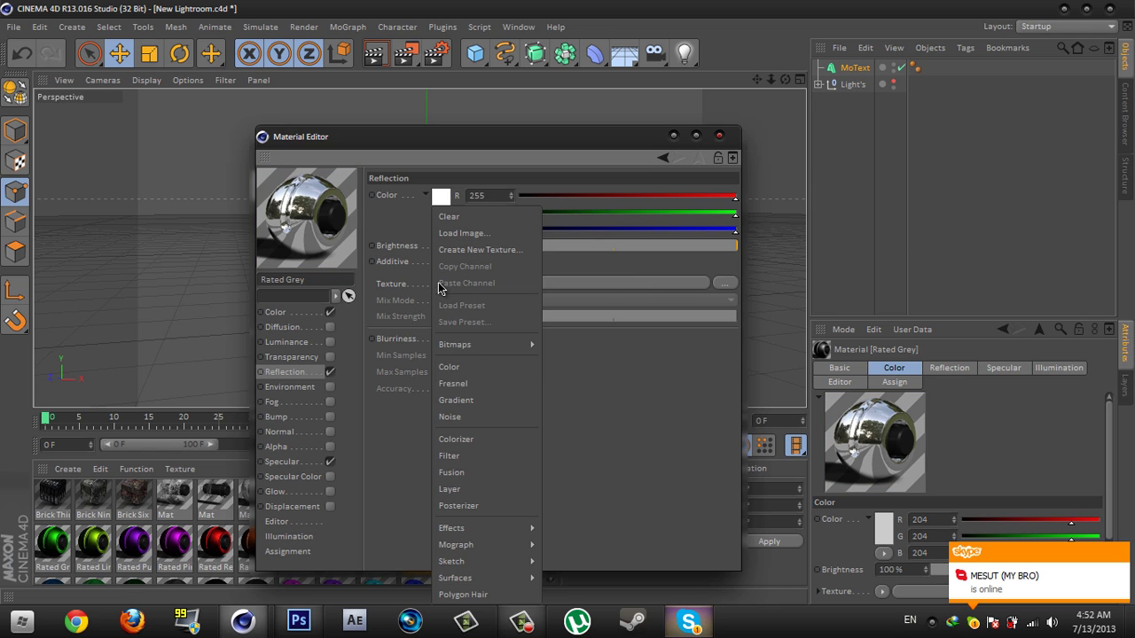
left_click(454, 382)
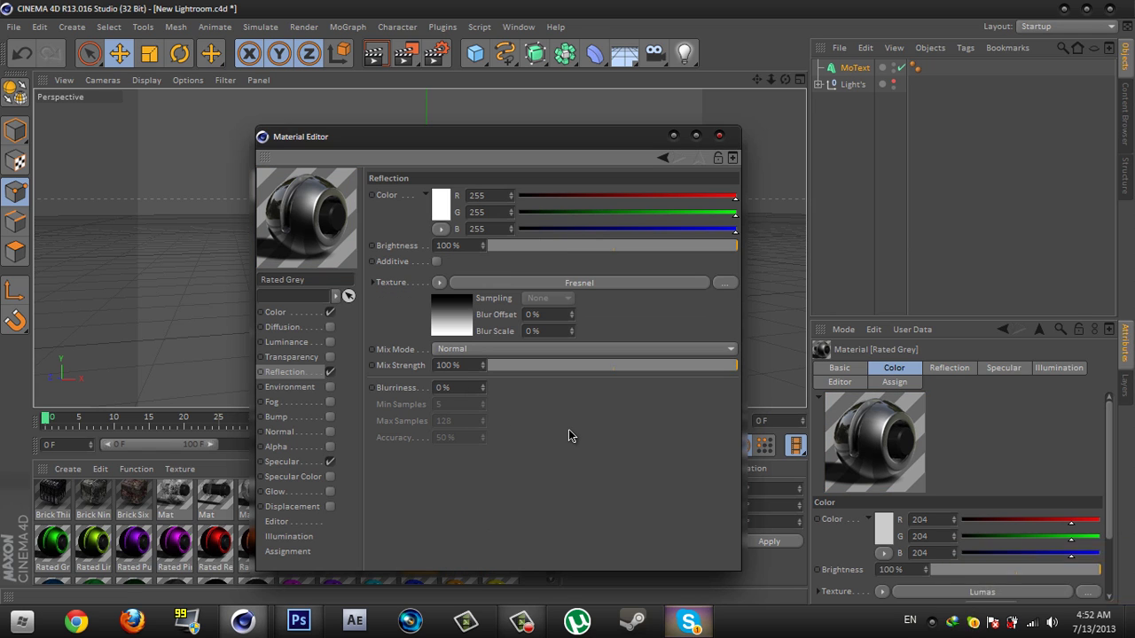
Set the Rated Grey material's reflection brightness to 10% and its mix strength to 20%, then close the Material Editor
left_click(471, 249)
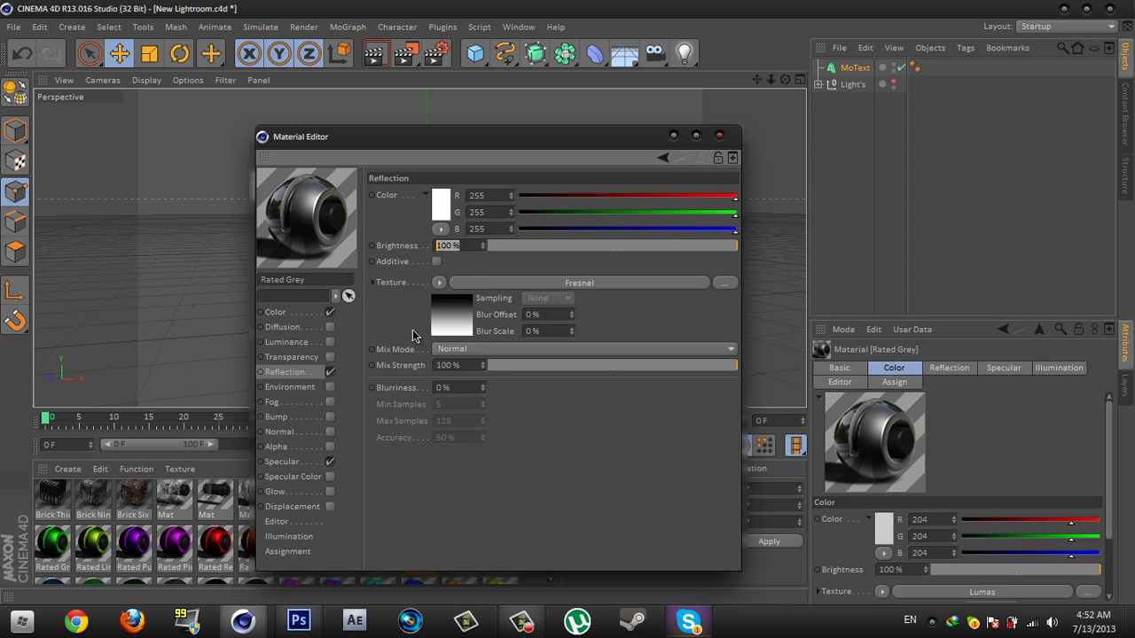
type("10")
key("Return")
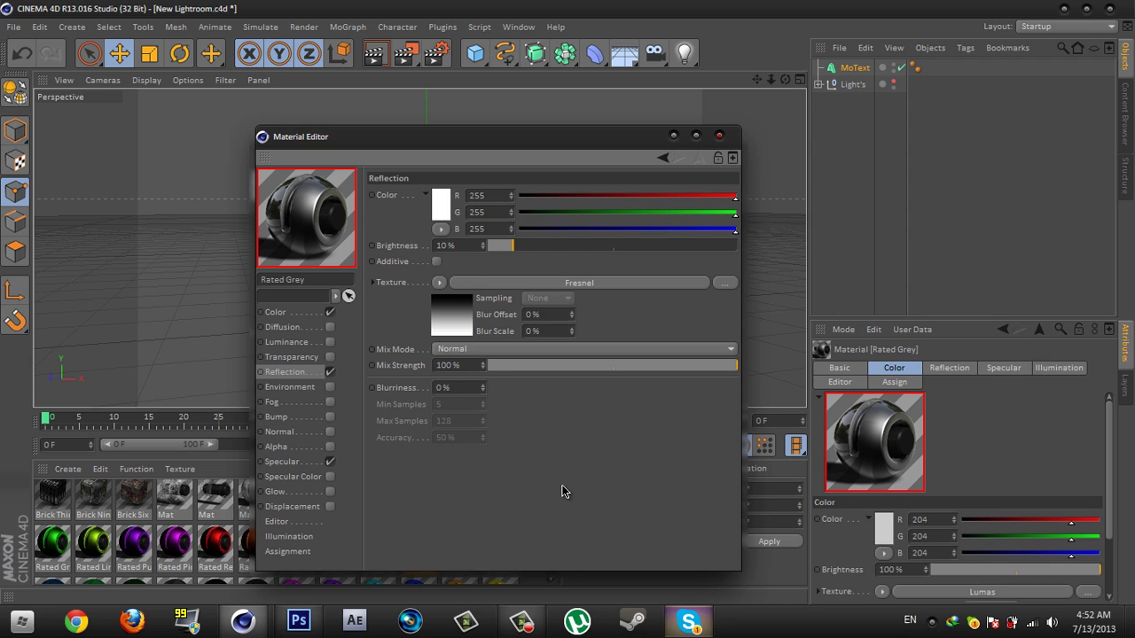
left_click(475, 366)
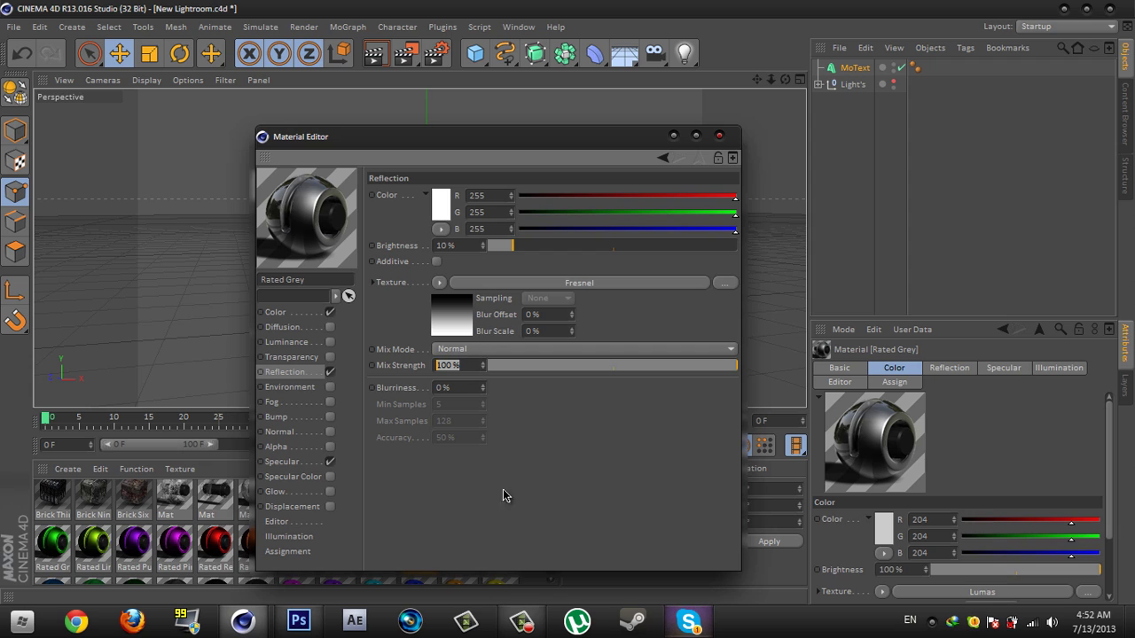
type("20")
key("Return")
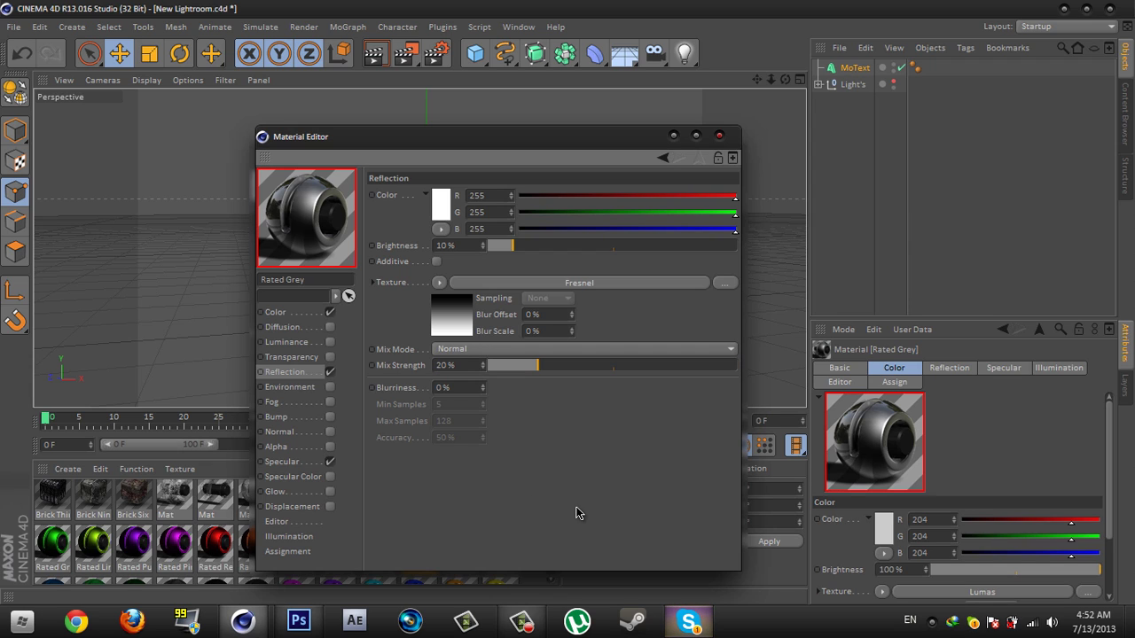
left_click(719, 135)
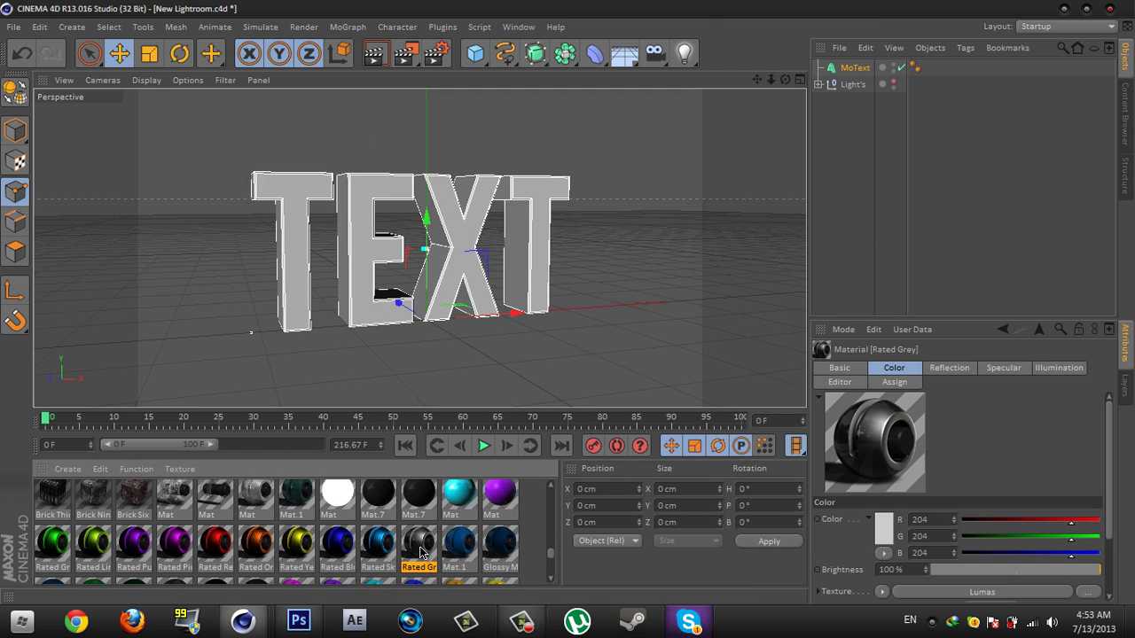
Apply the Rated Grey material to the MoText object and duplicate the textured MoText
left_click_drag(422, 552, 858, 71)
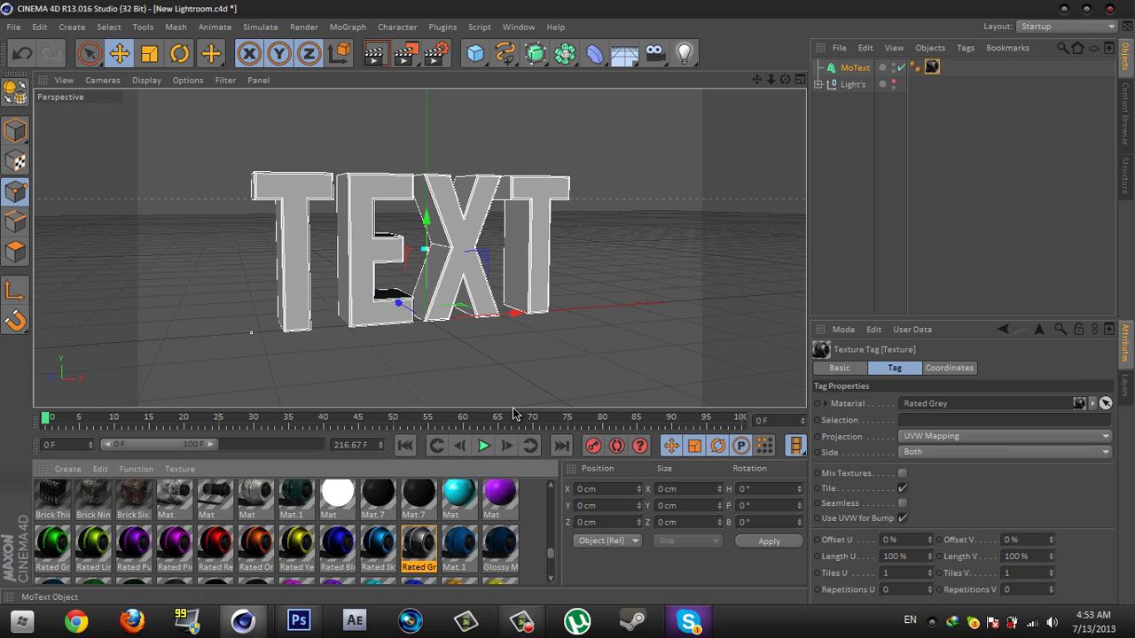
left_click_drag(377, 461, 378, 496)
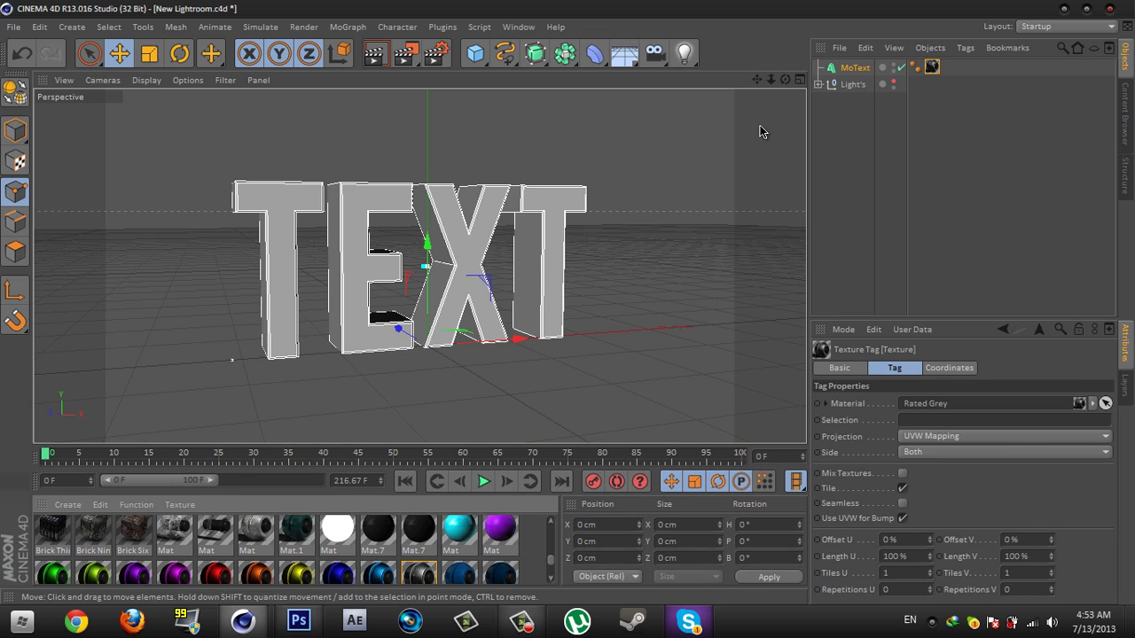
left_click(852, 68)
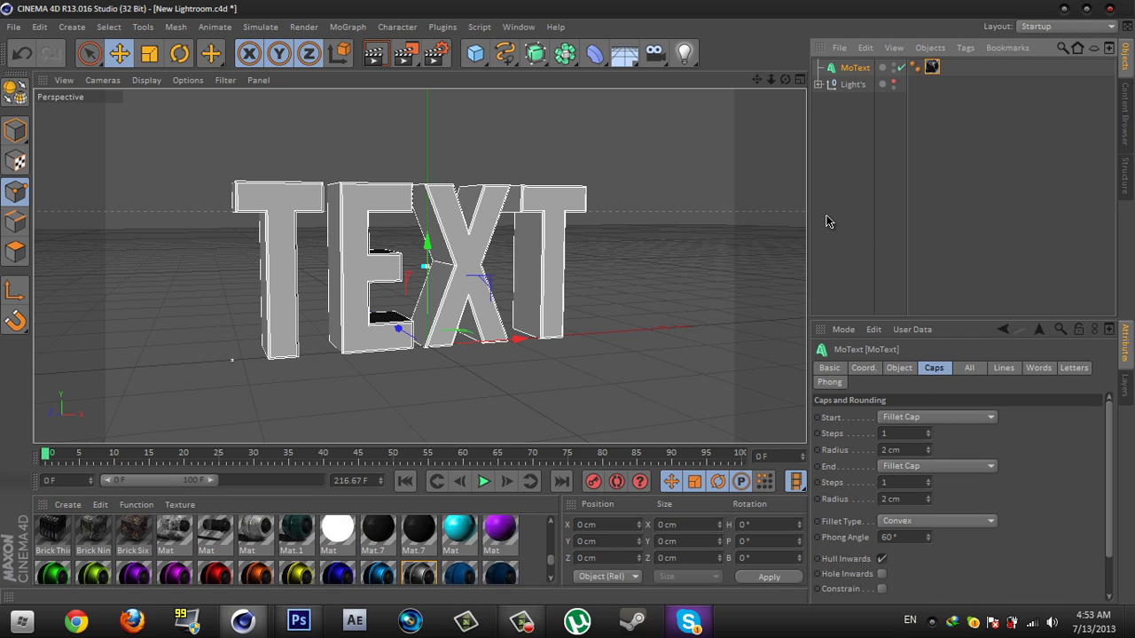
key("ctrl+c")
key("ctrl+v")
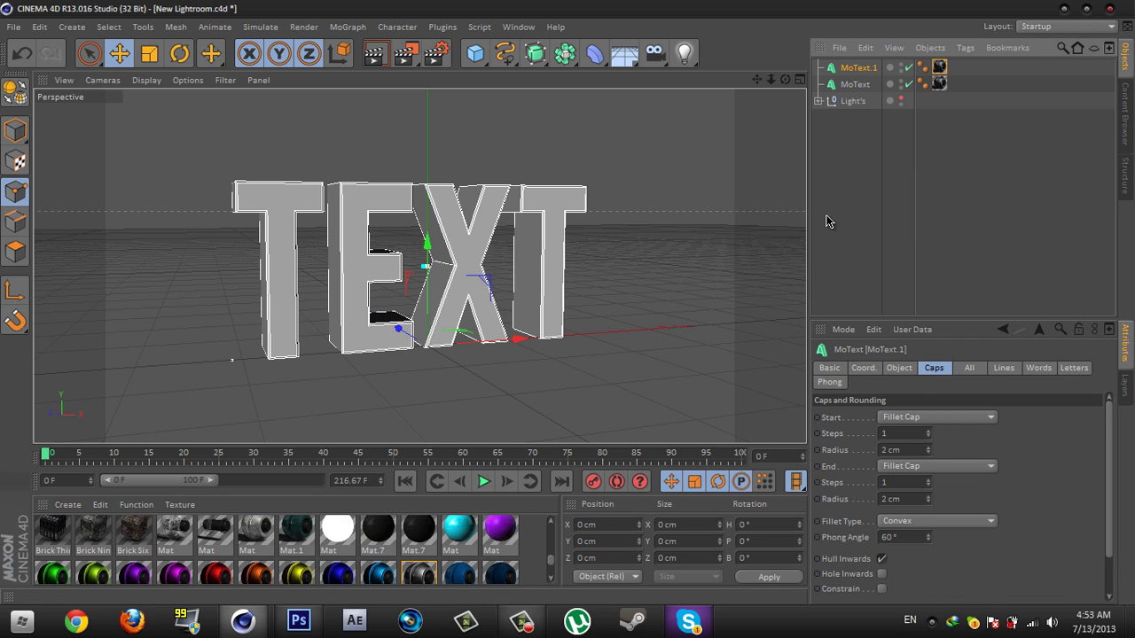
Break the MoText copy into 30 random pieces with the Thrausi plugin
left_click(433, 29)
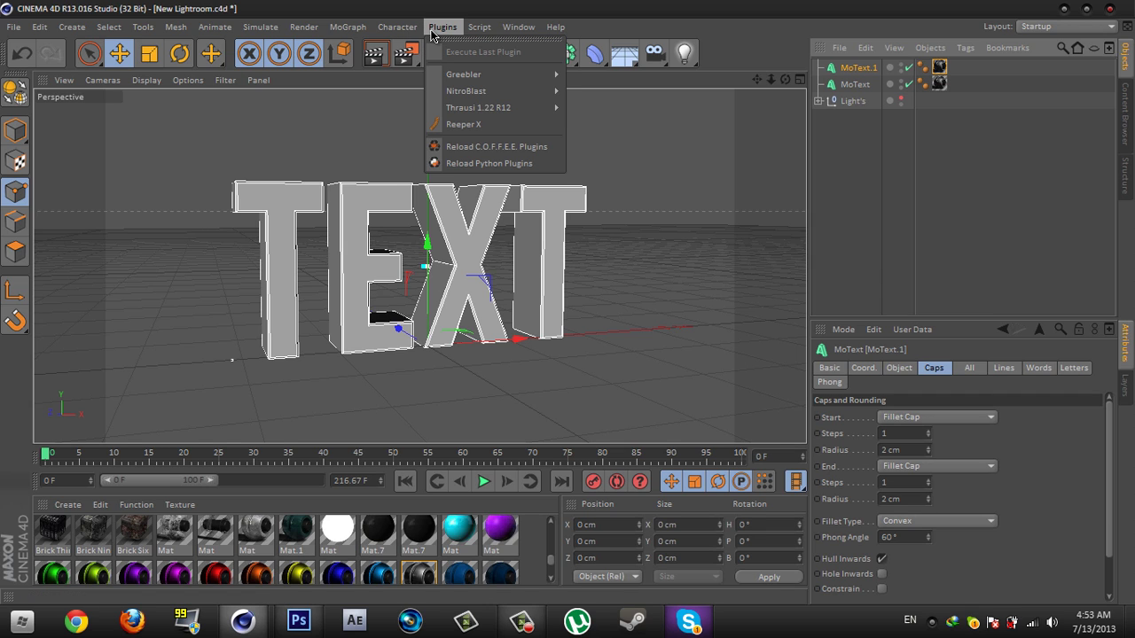
mouse_move(472, 108)
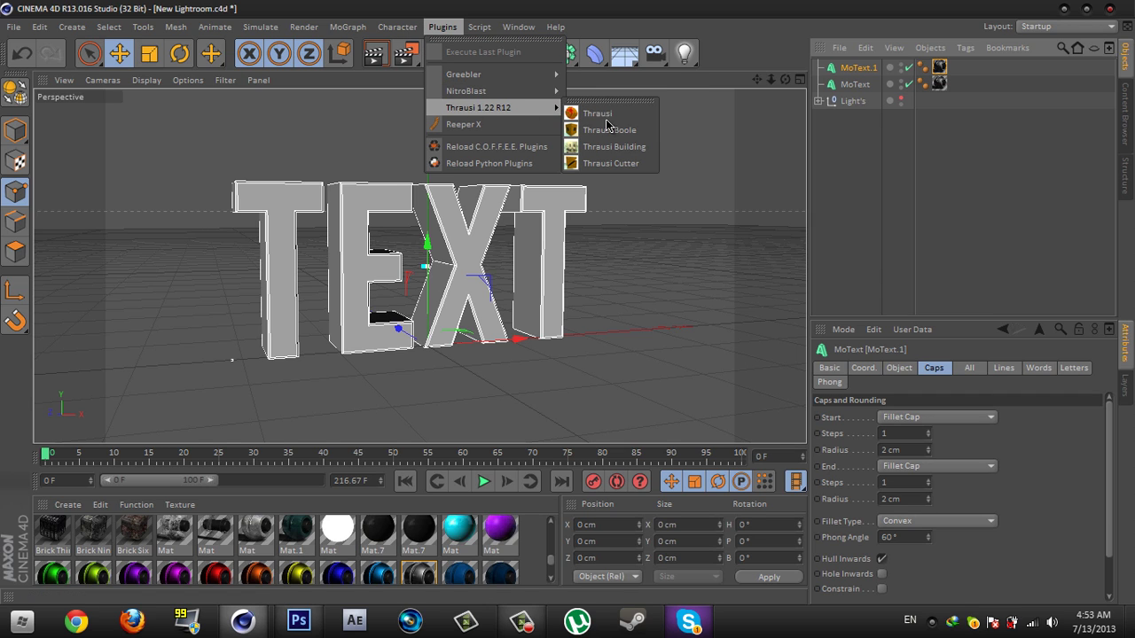
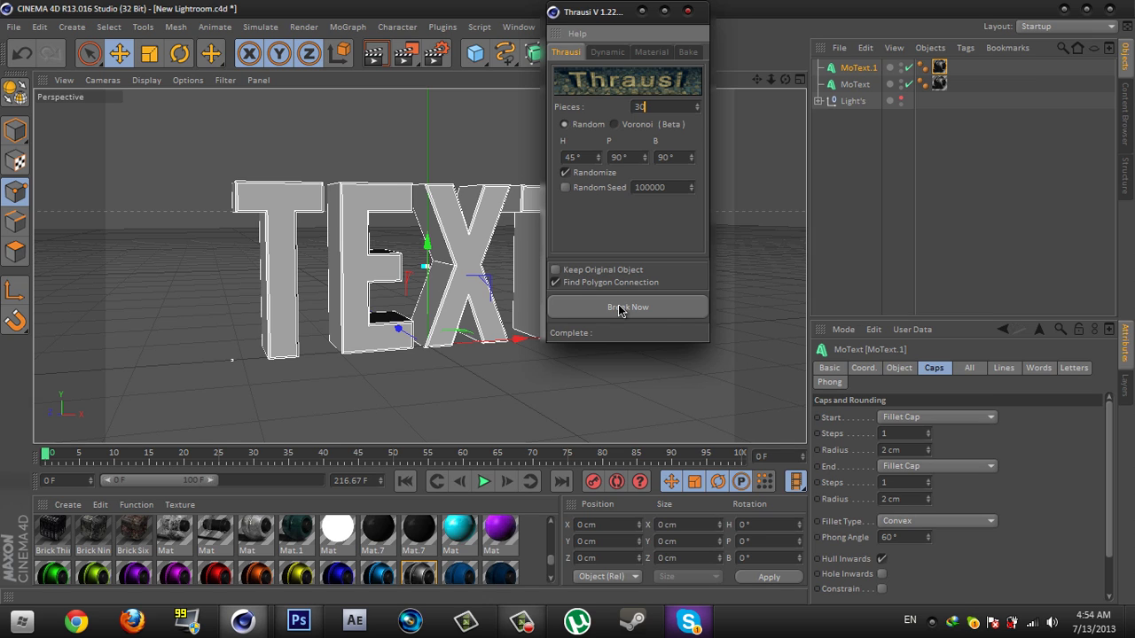
left_click(674, 317)
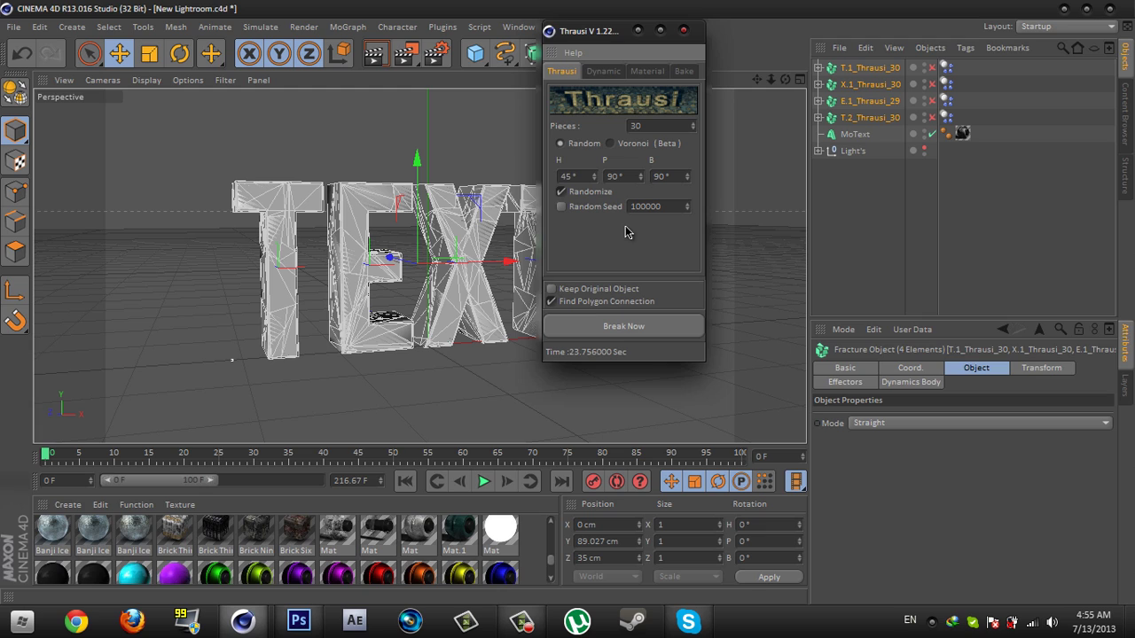
left_click(683, 32)
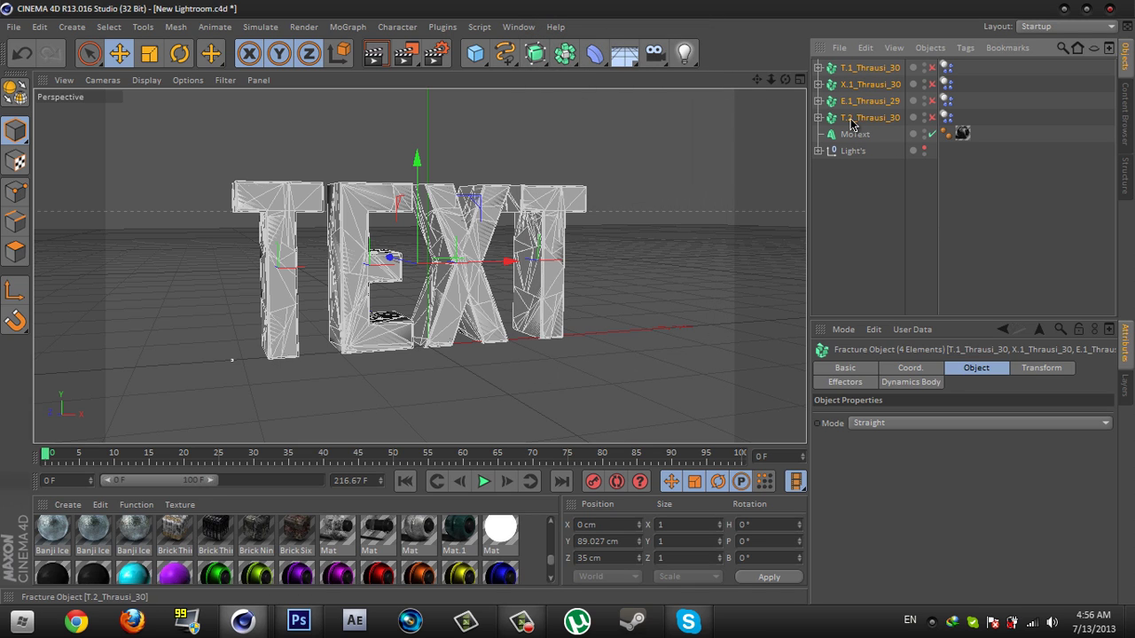
Add a MoGraph Fracture object and nest the four Thrausi letter objects inside it
left_click(348, 28)
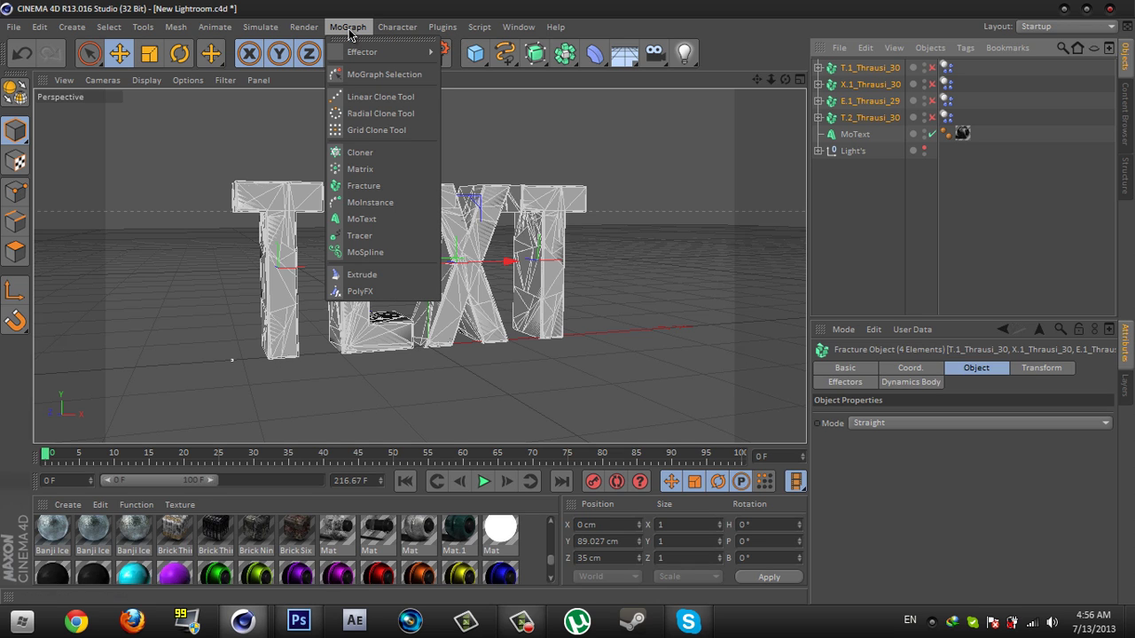
left_click(364, 186)
left_click(865, 86)
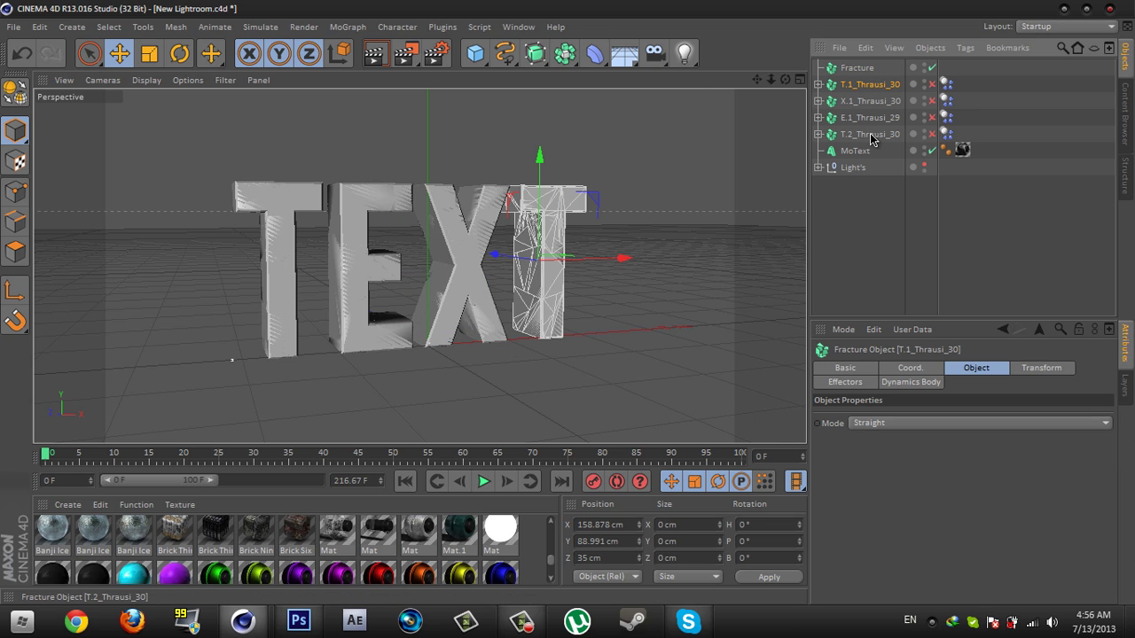
left_click(871, 140, "shift")
left_click_drag(868, 113, 856, 71)
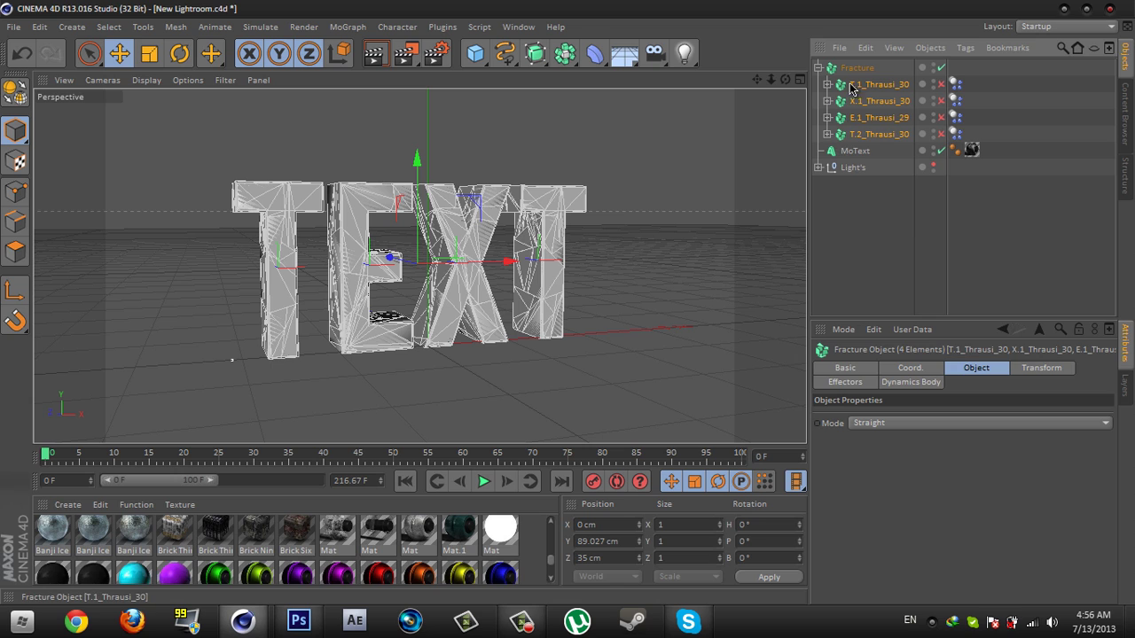
Add a Random effector for the four Thrausi letter objects and place it inside the Fracture object
left_click(866, 86)
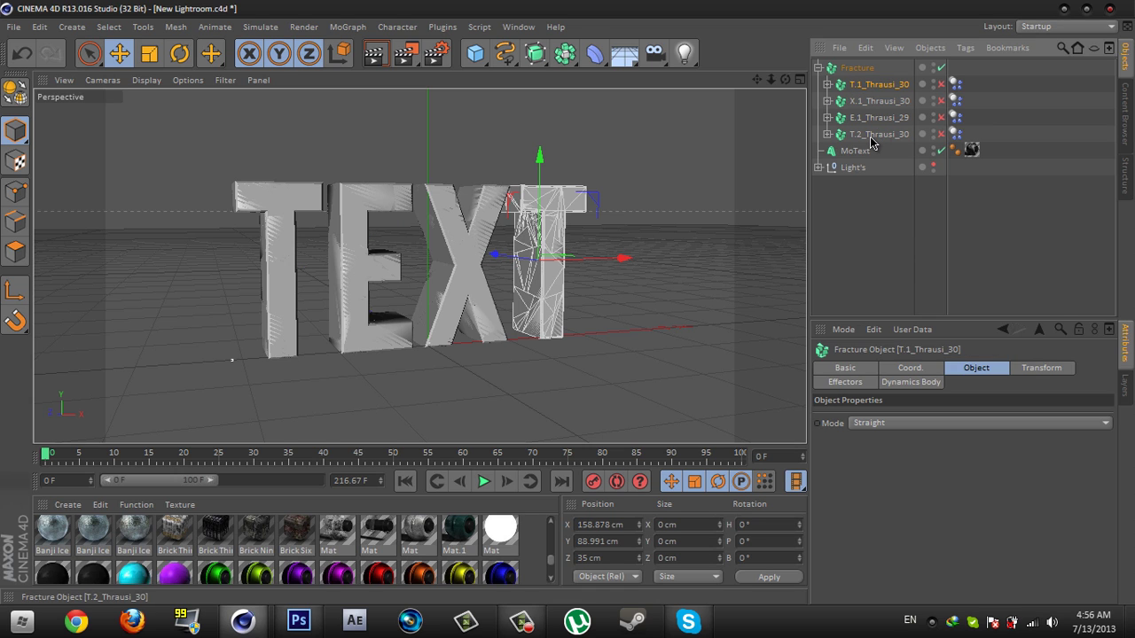
left_click(871, 136, "shift")
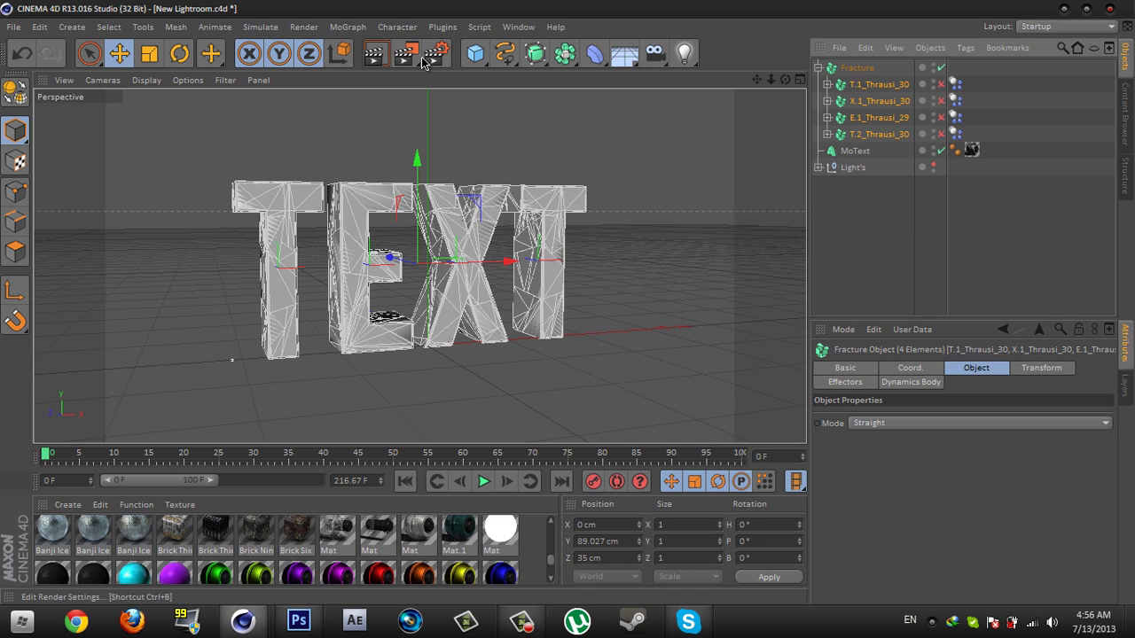
left_click(352, 29)
mouse_move(367, 53)
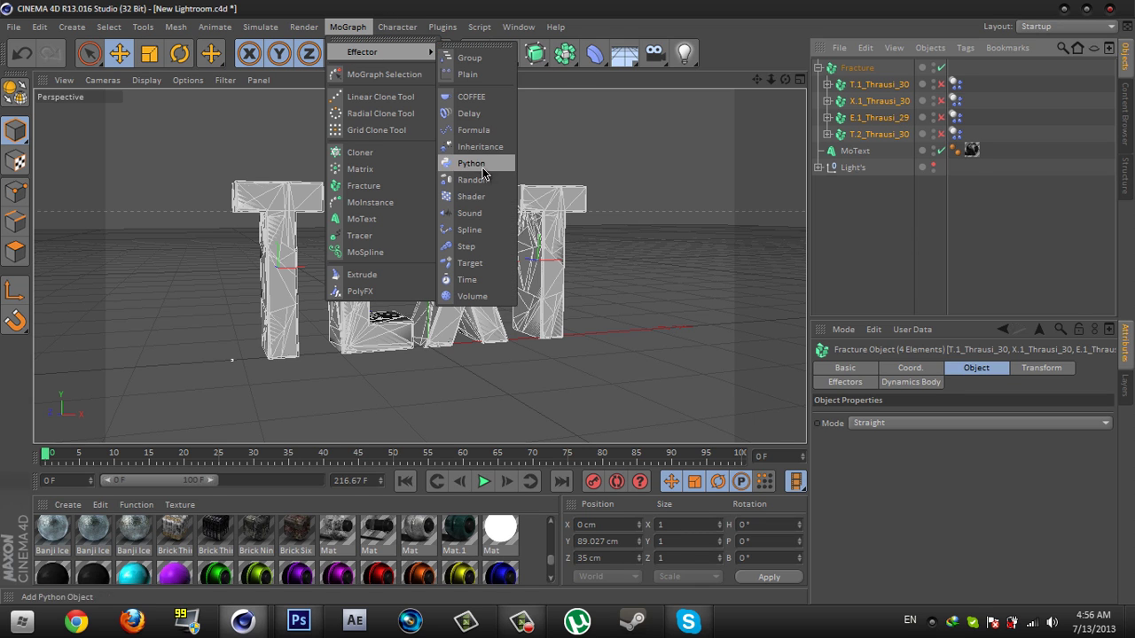
left_click(473, 181)
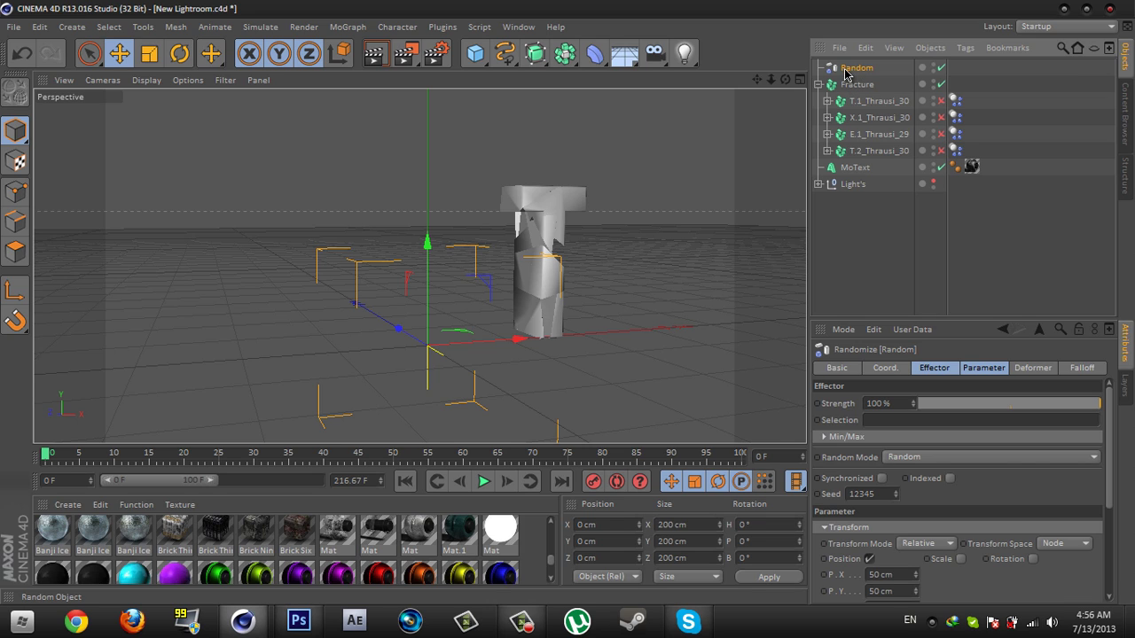
mouse_move(845, 70)
left_mouse_down()
mouse_move(861, 101)
mouse_move(851, 84)
left_mouse_up()
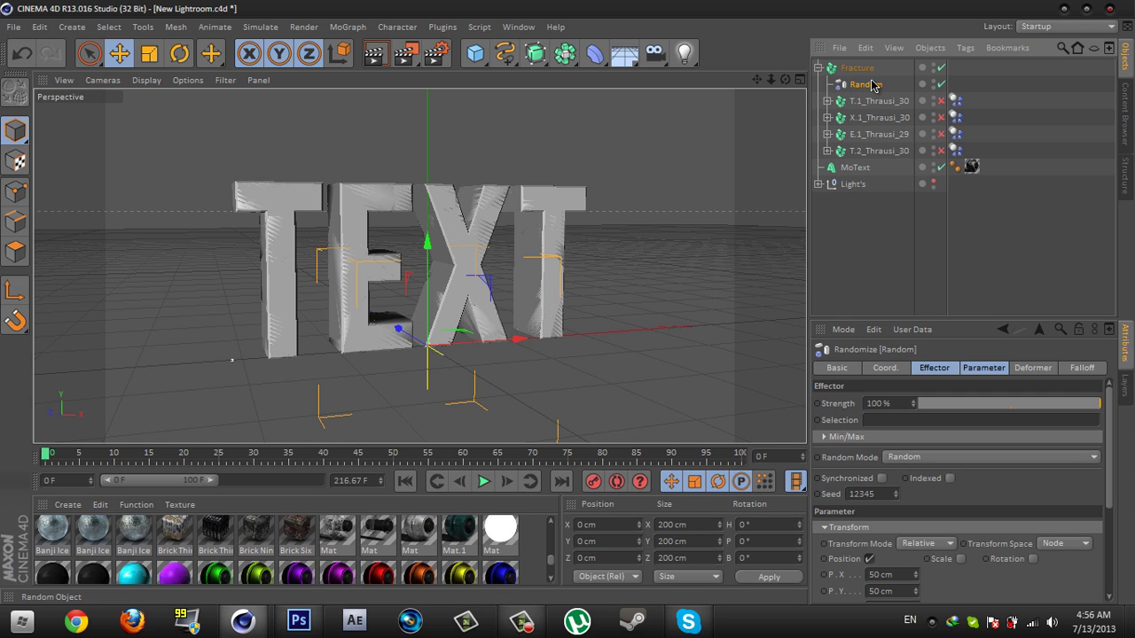
Enable the four Thrausi letter objects and set the Random effector's strength to 6%
left_click_drag(942, 100, 942, 151)
left_click(942, 100)
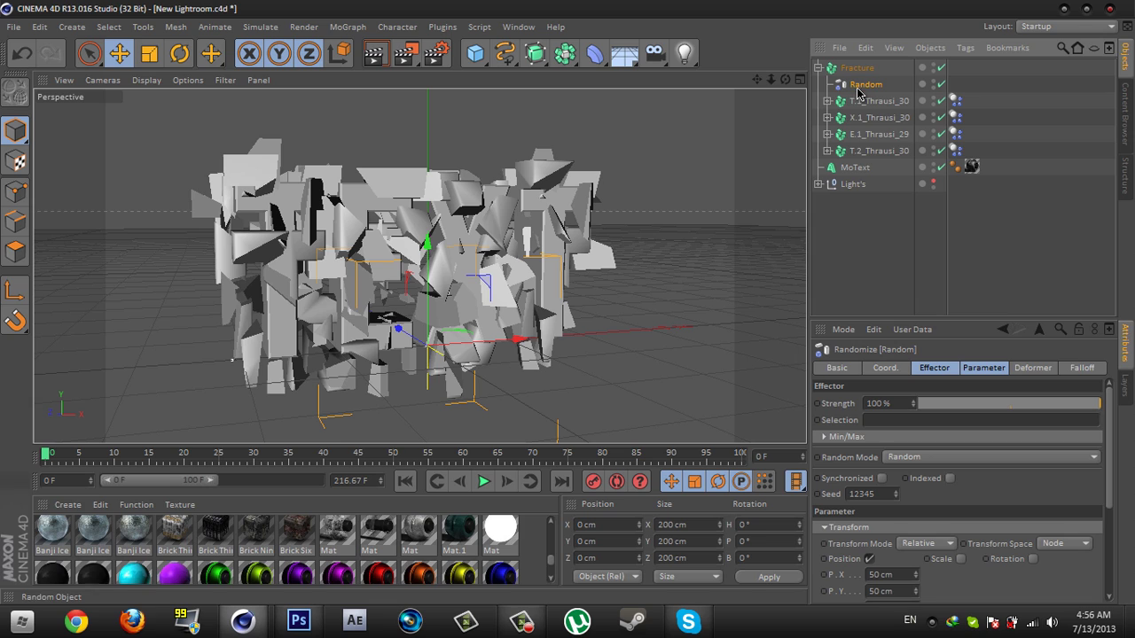
left_click(938, 372)
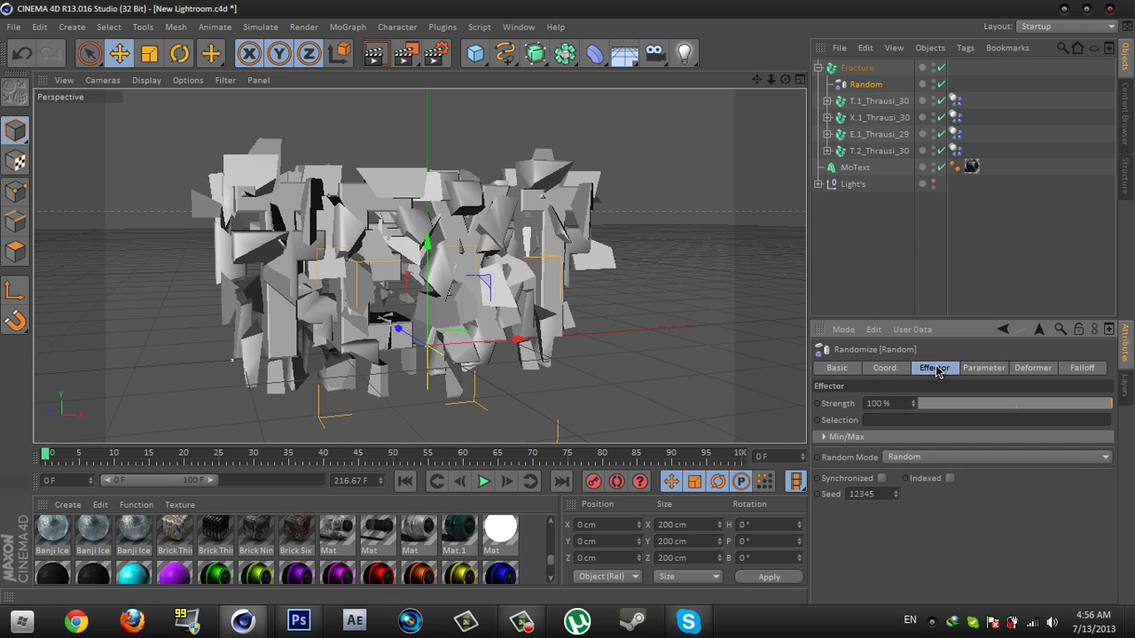
left_click(904, 405)
type("6")
key("Return")
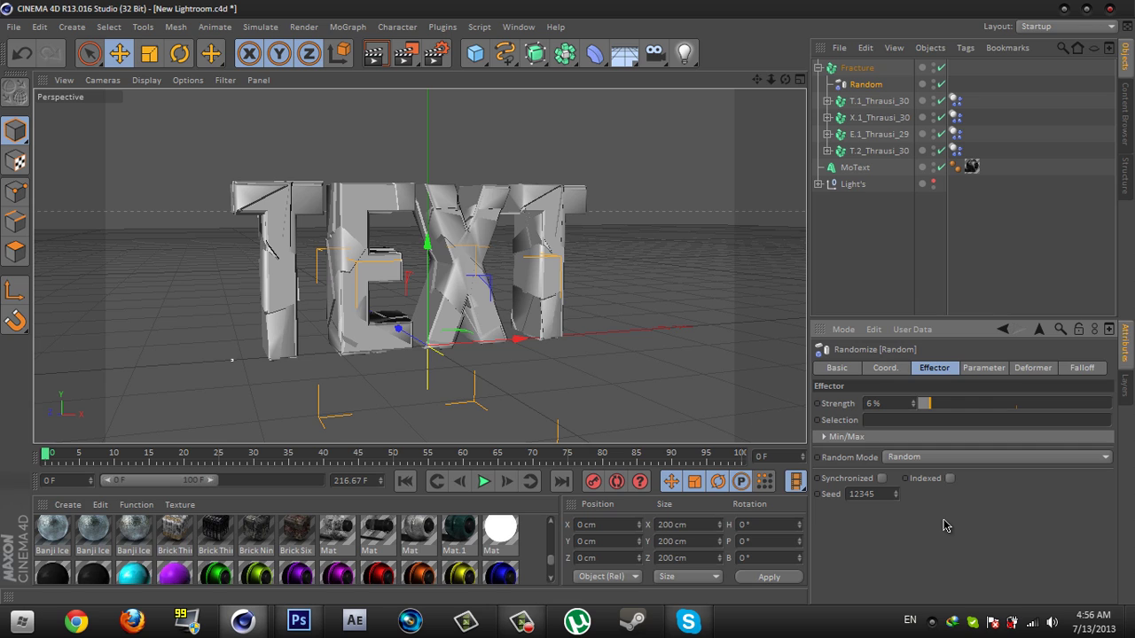
left_click(838, 267)
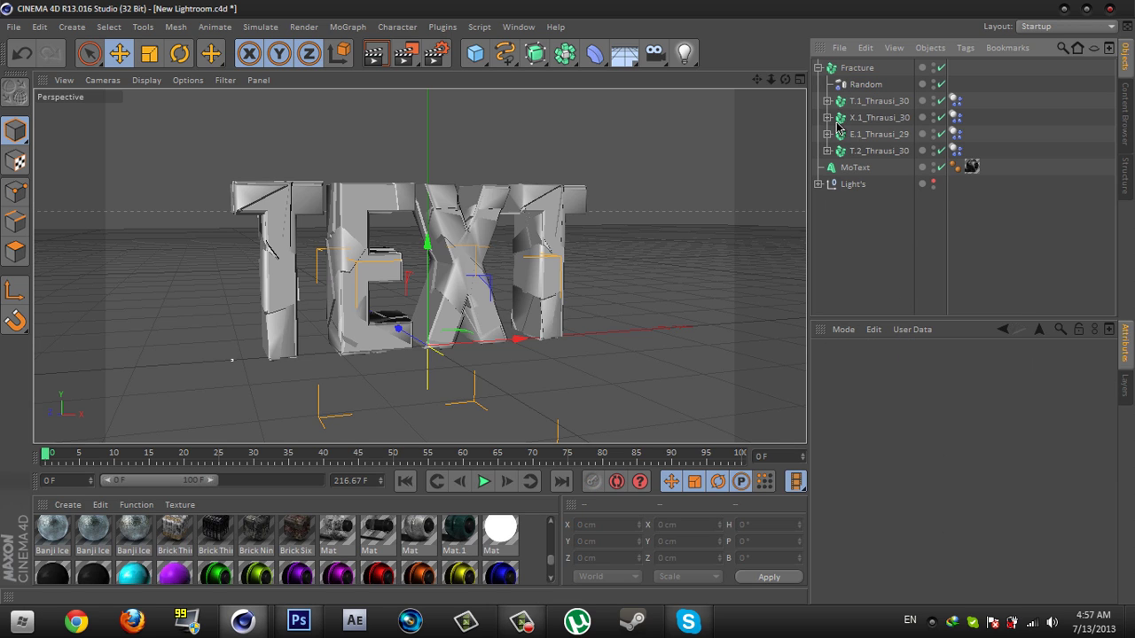
Add an Atom Array object and nest the MoText object inside it
left_click(817, 68)
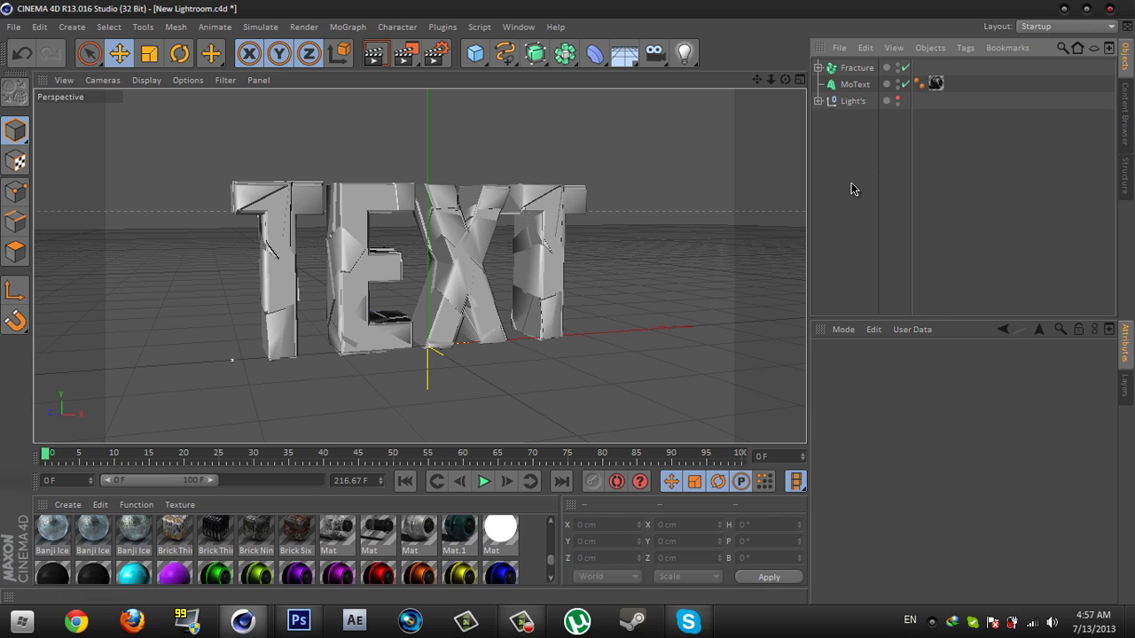
left_click(851, 89)
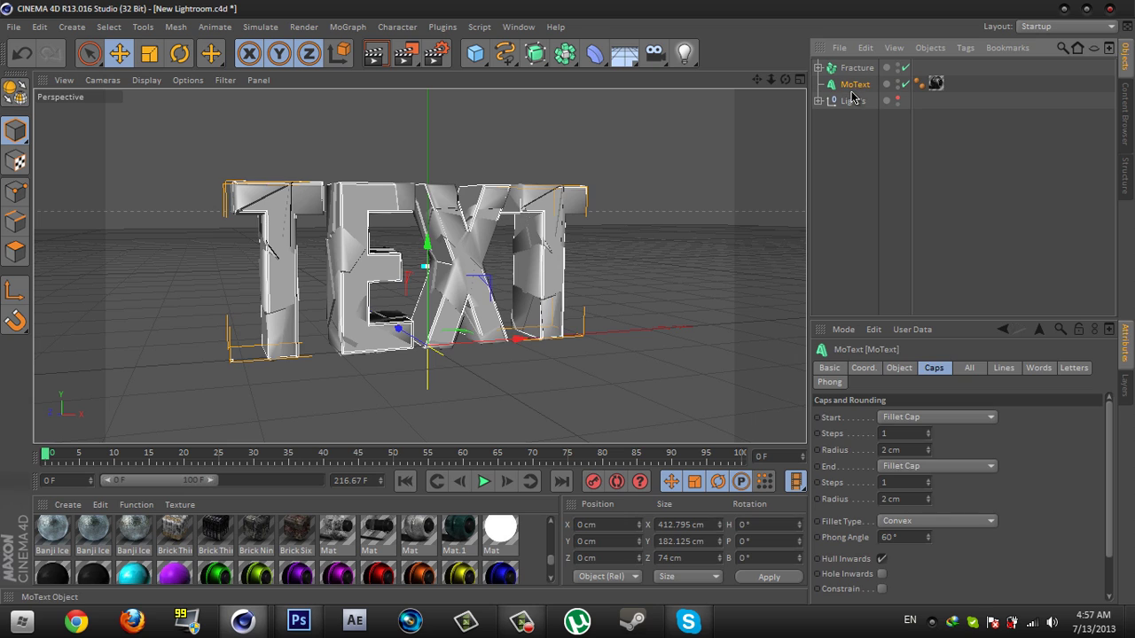
left_click(568, 59)
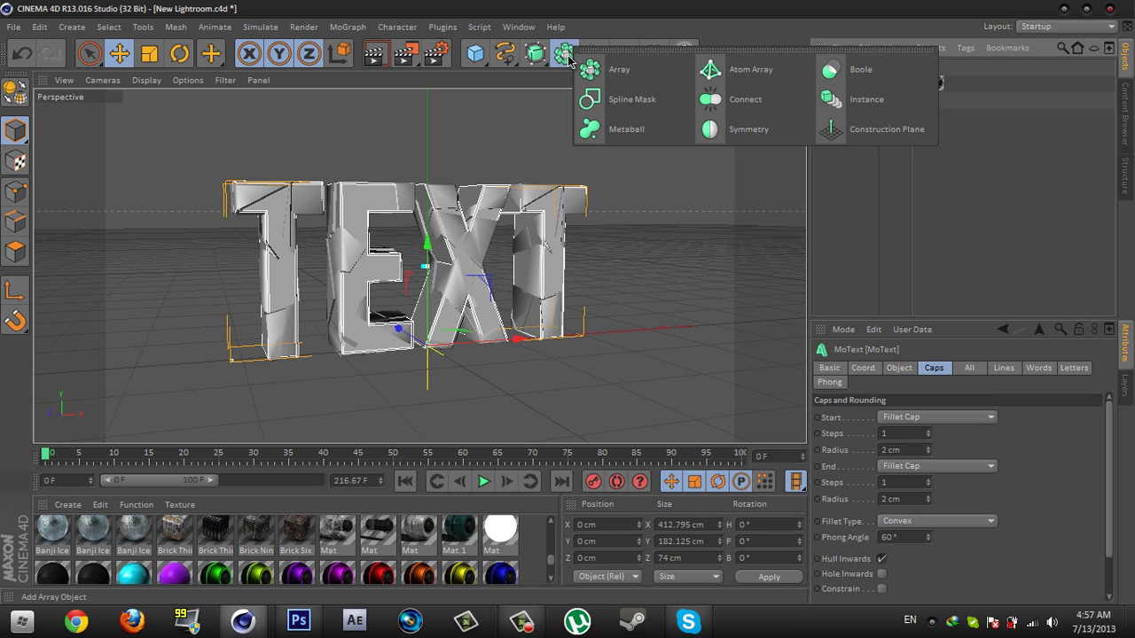
left_click(791, 79)
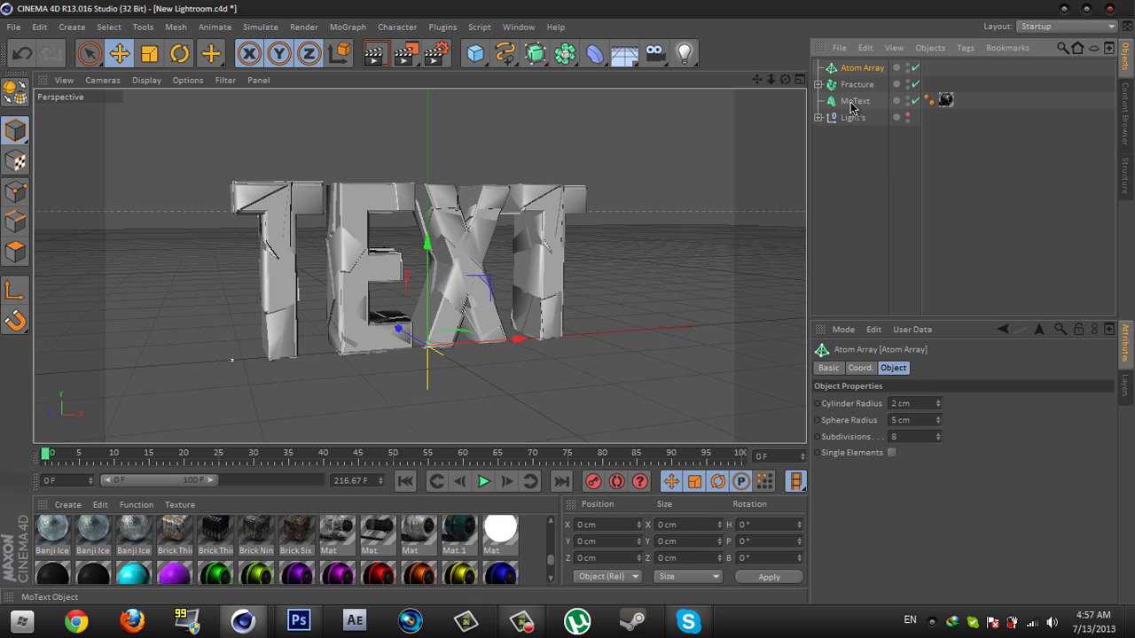
left_click(853, 102)
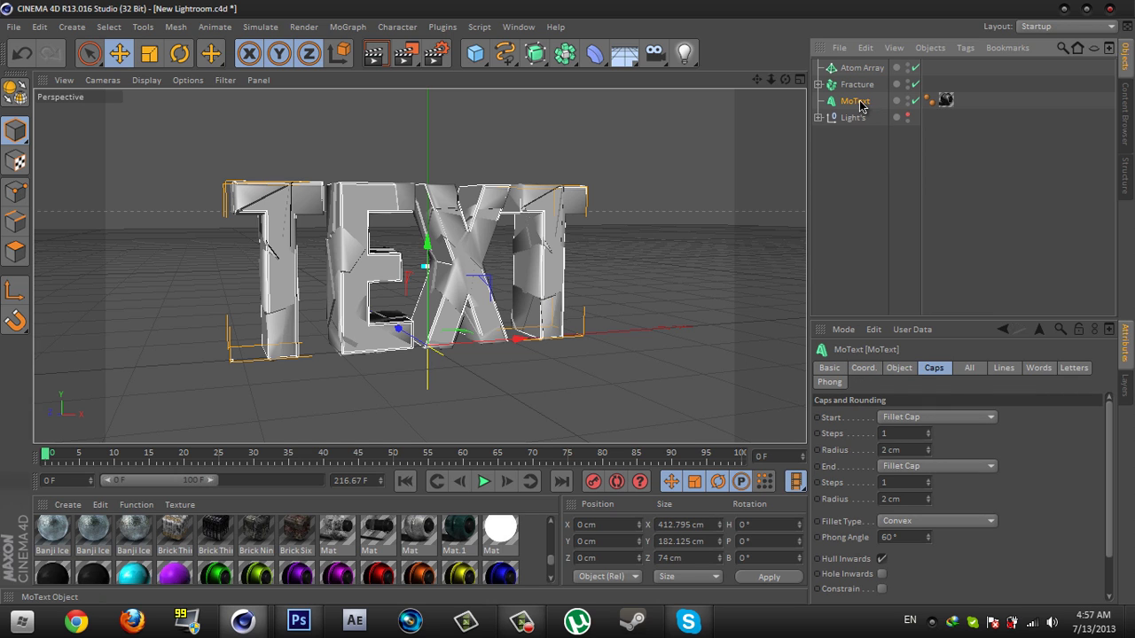
left_click_drag(854, 68, 855, 69)
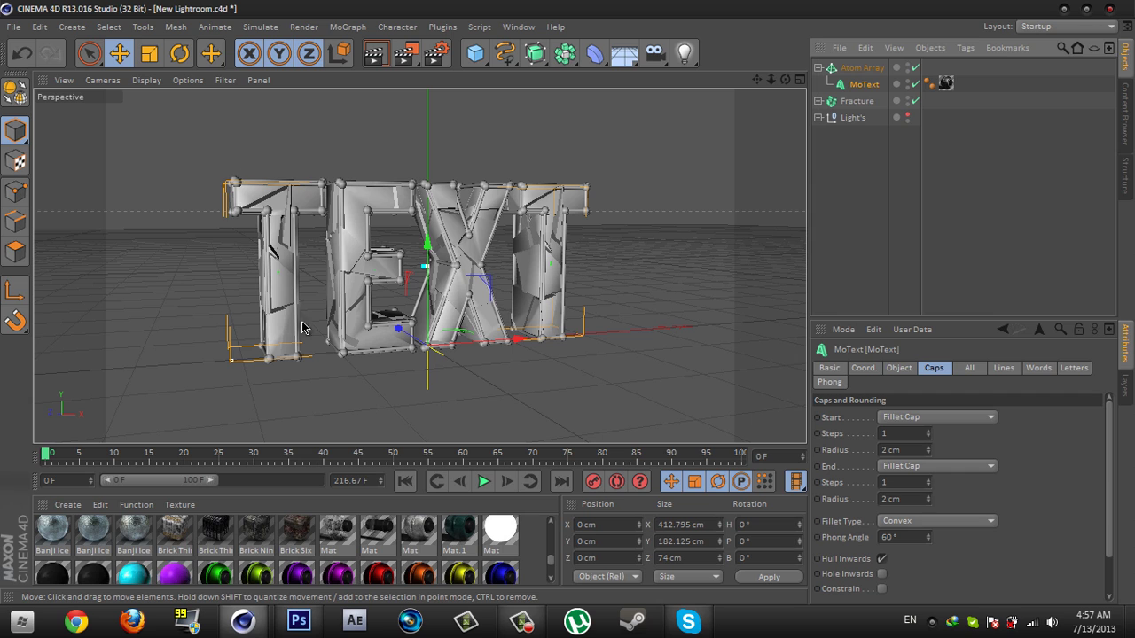
Set the Atom Array's sphere radius to 8 cm and its subdivisions to 22
left_click(858, 68)
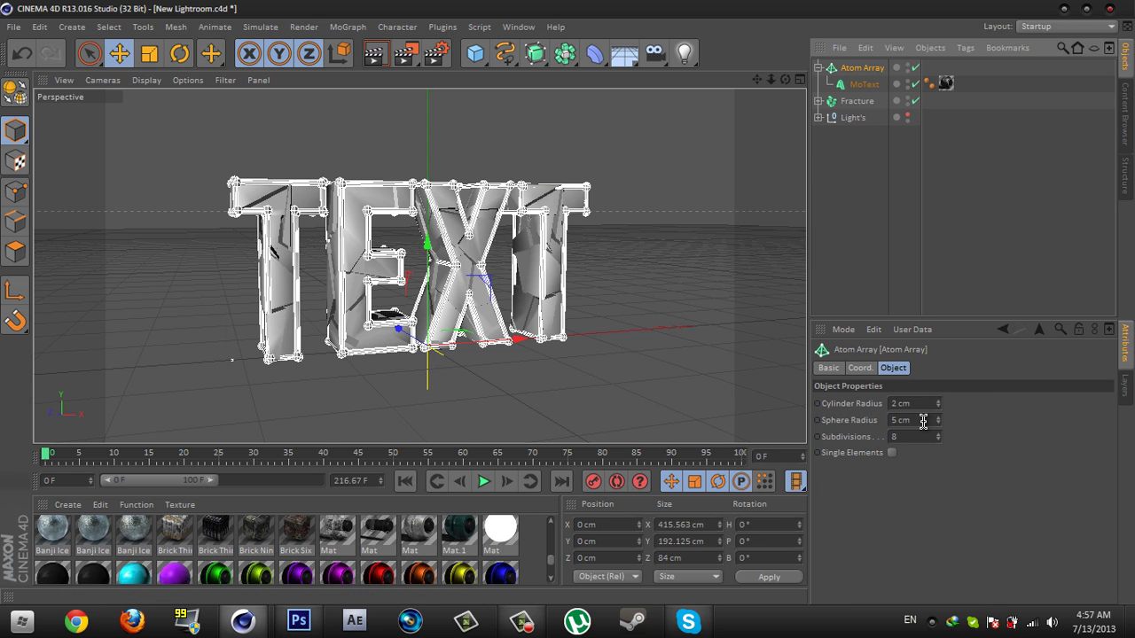
left_click(922, 420)
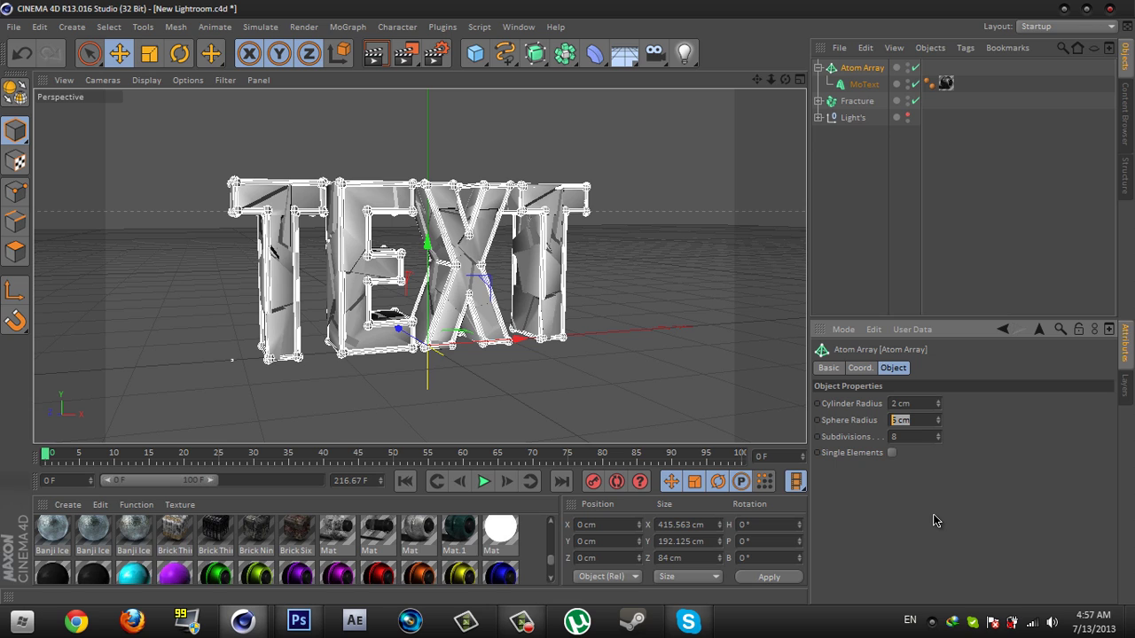
type("10")
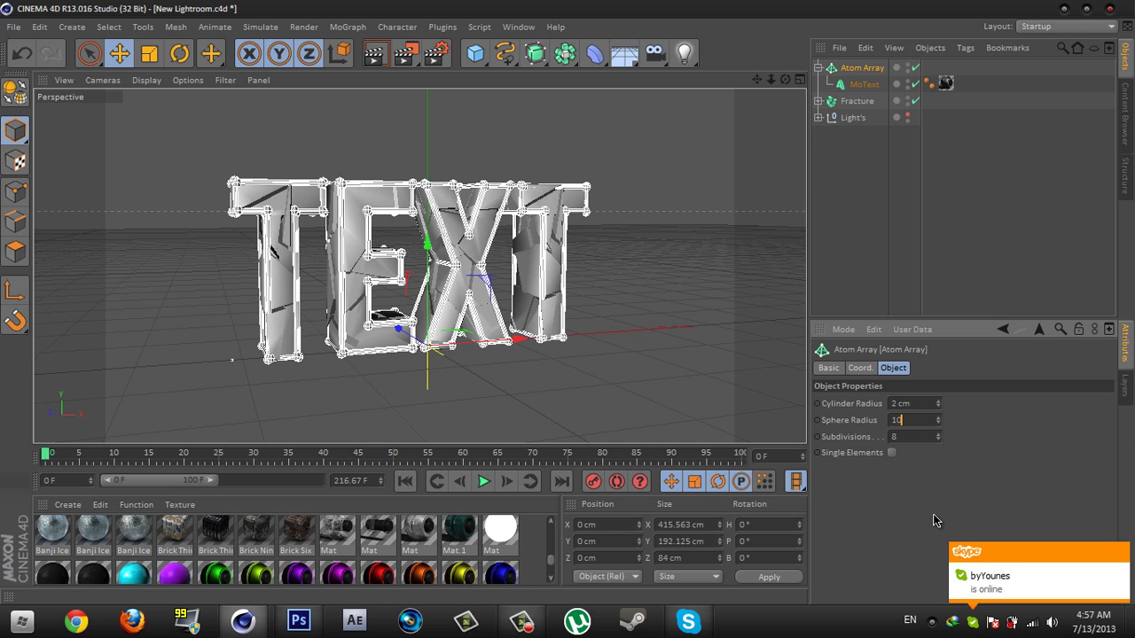
key("Return")
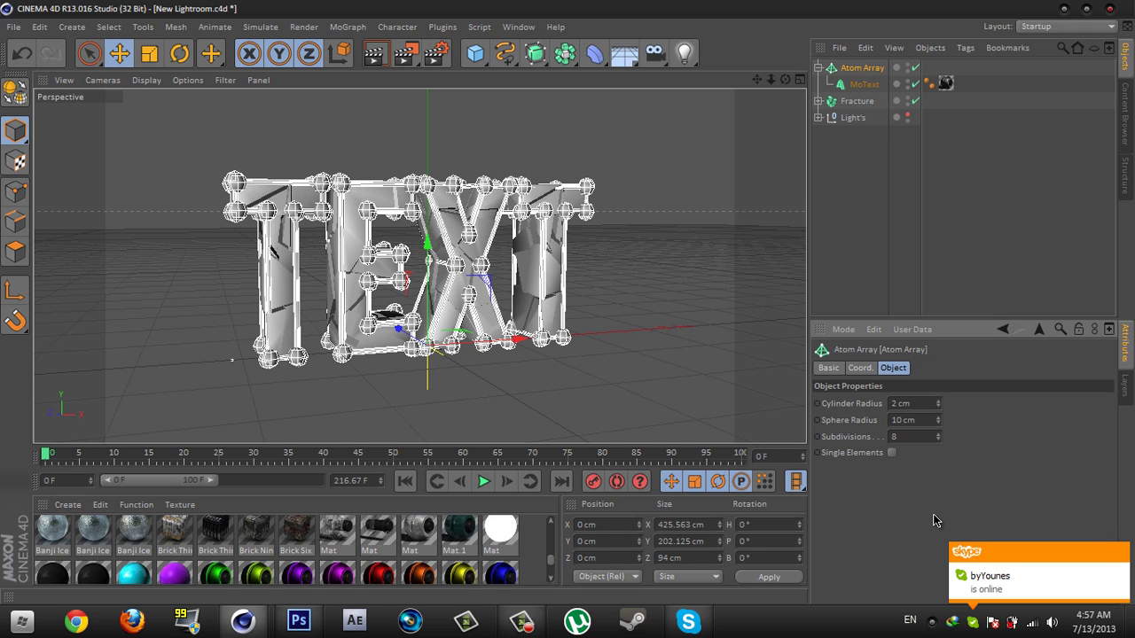
left_click(913, 420)
type("8")
key("Return")
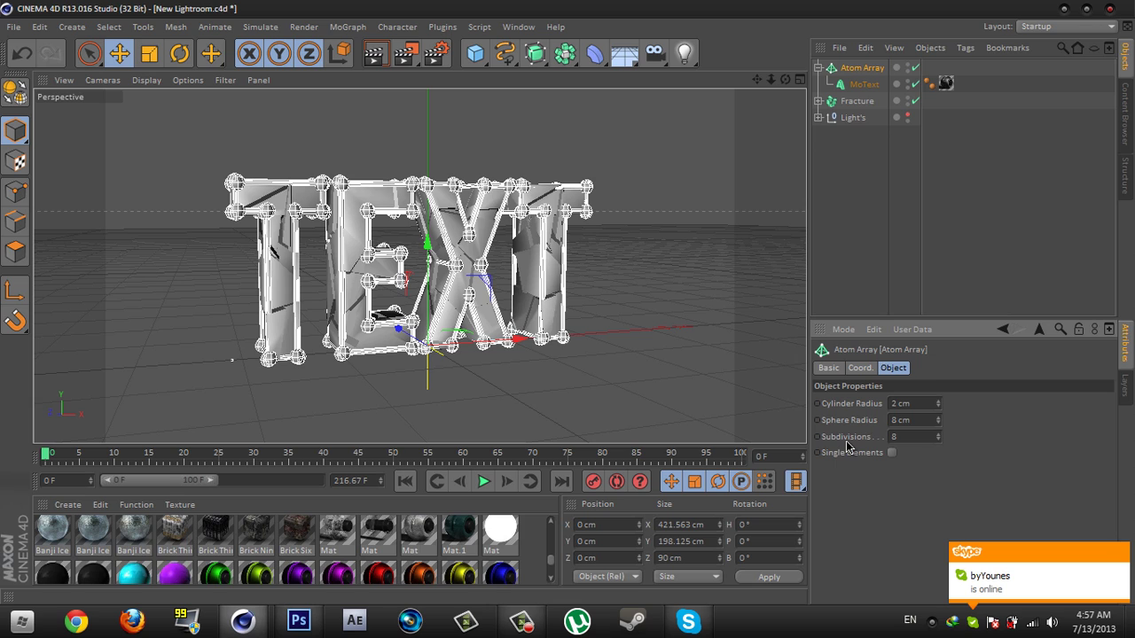
left_click(918, 436)
type("22")
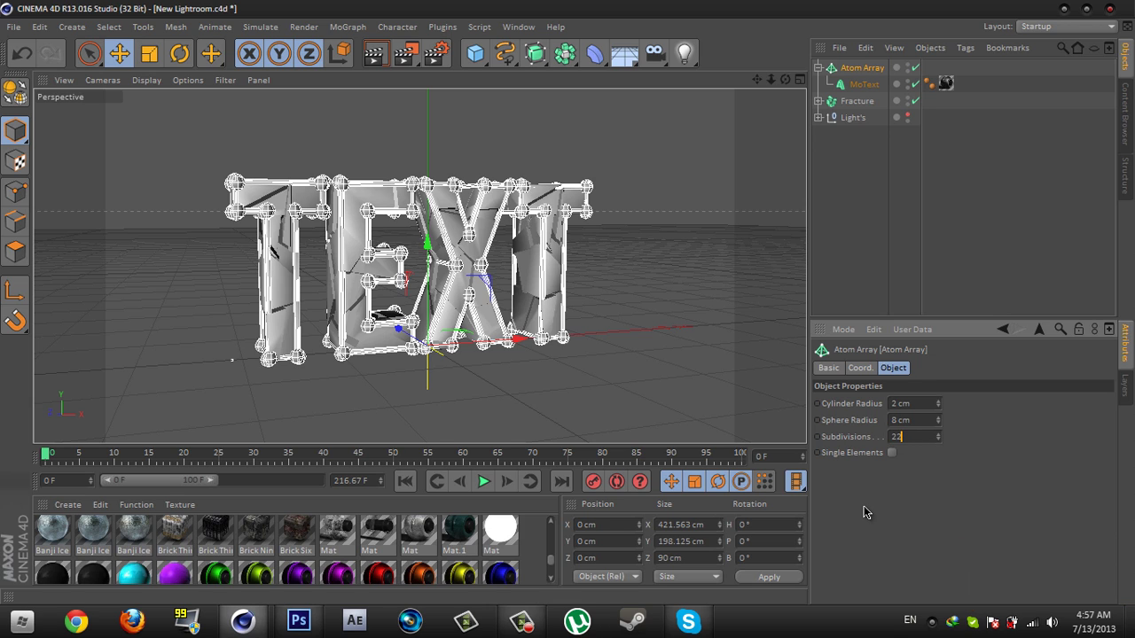
key("Return")
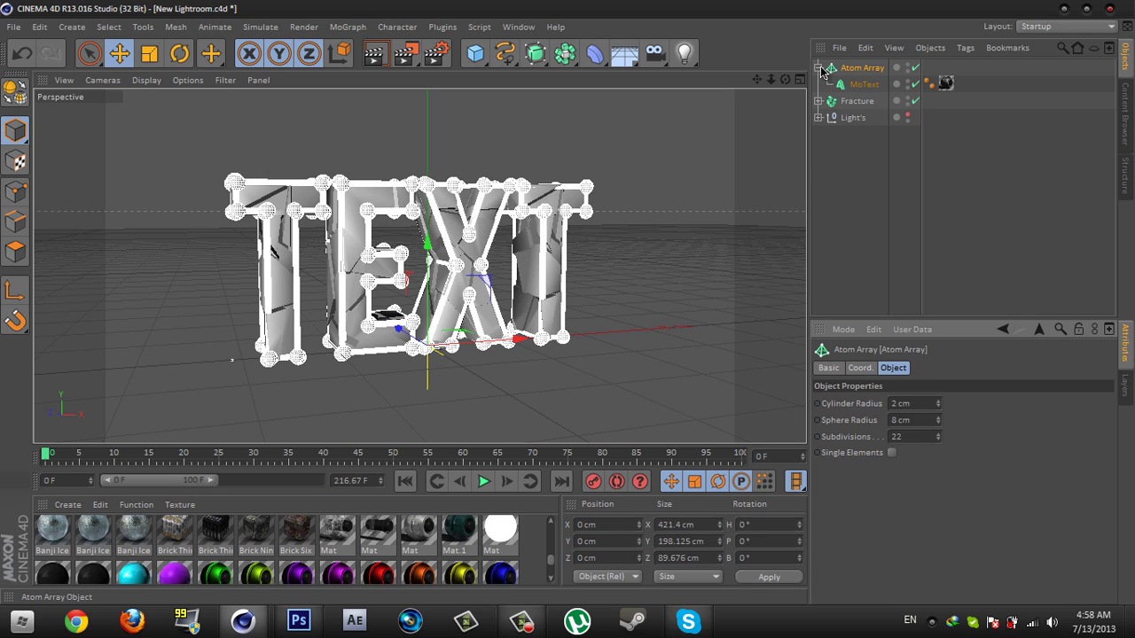
Dismiss the Windows color scheme message and add a MoGraph Random effector for the MoText object
left_click(858, 85)
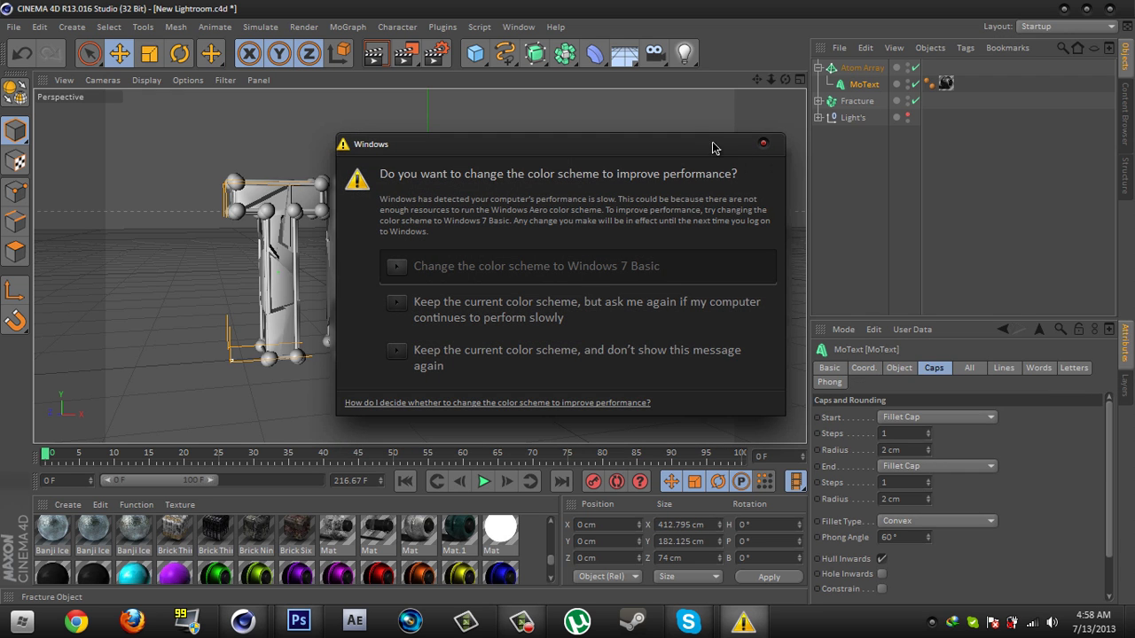
left_click(763, 146)
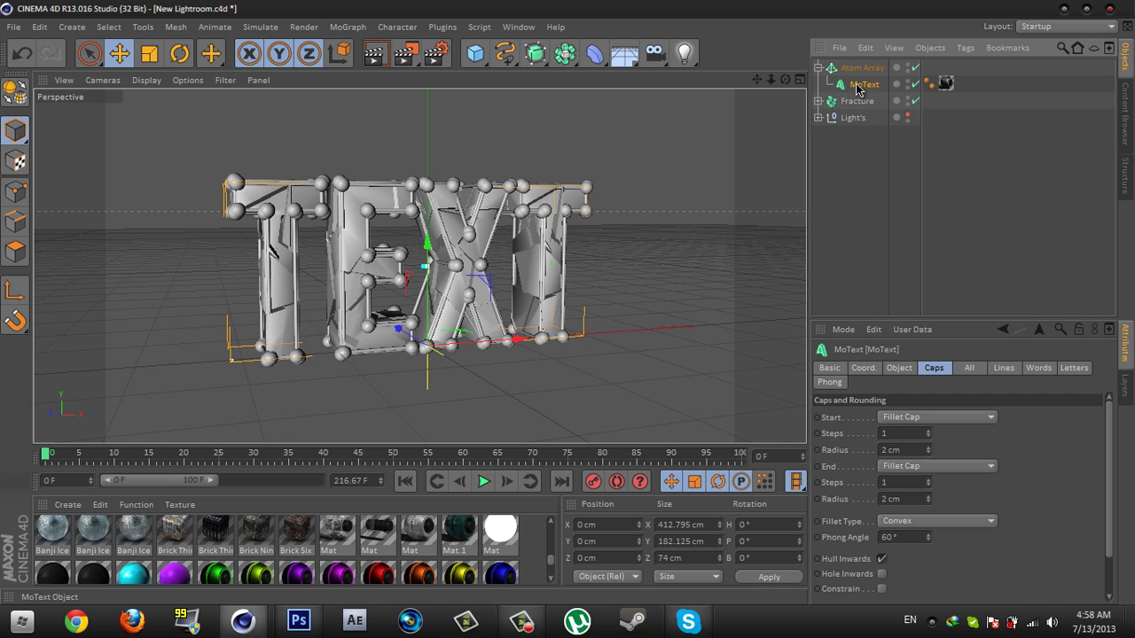
left_click(346, 28)
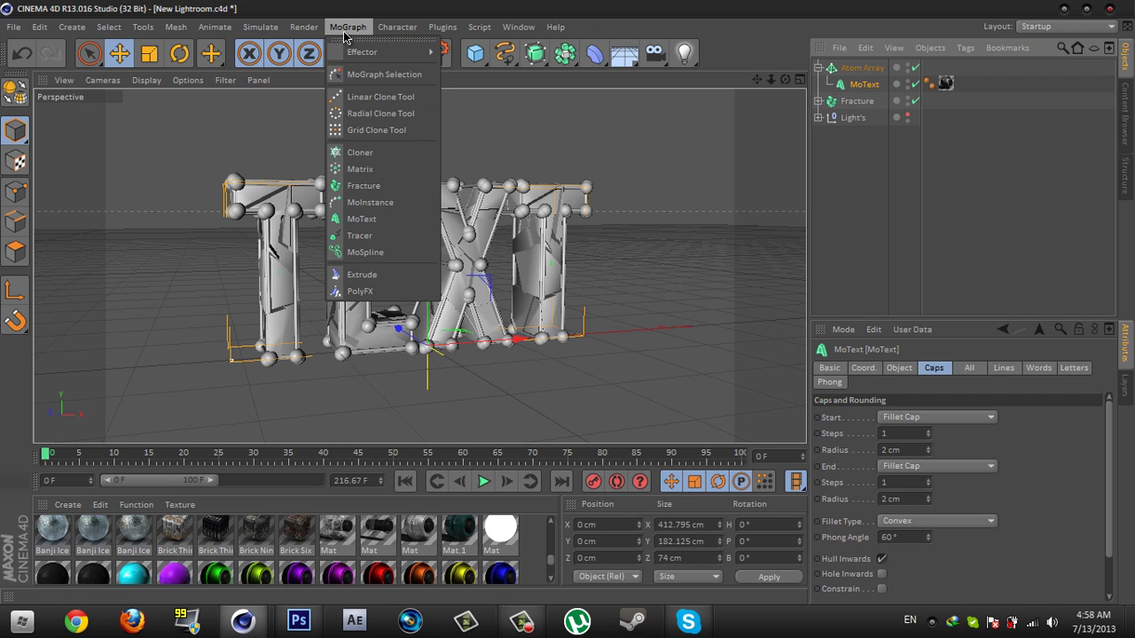
mouse_move(368, 51)
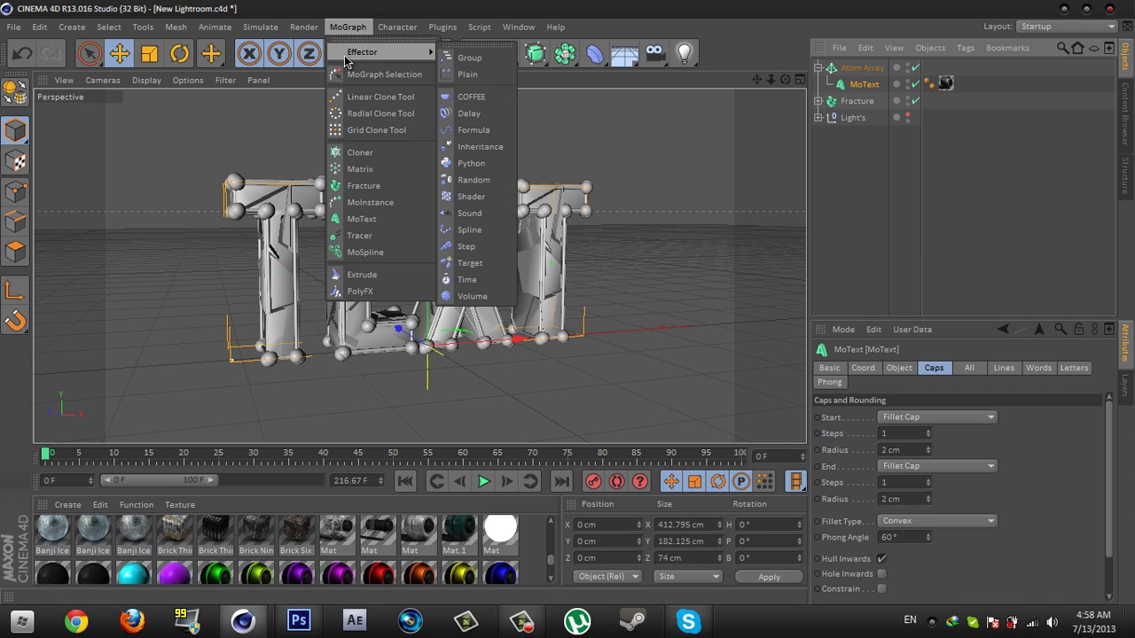
left_click(474, 181)
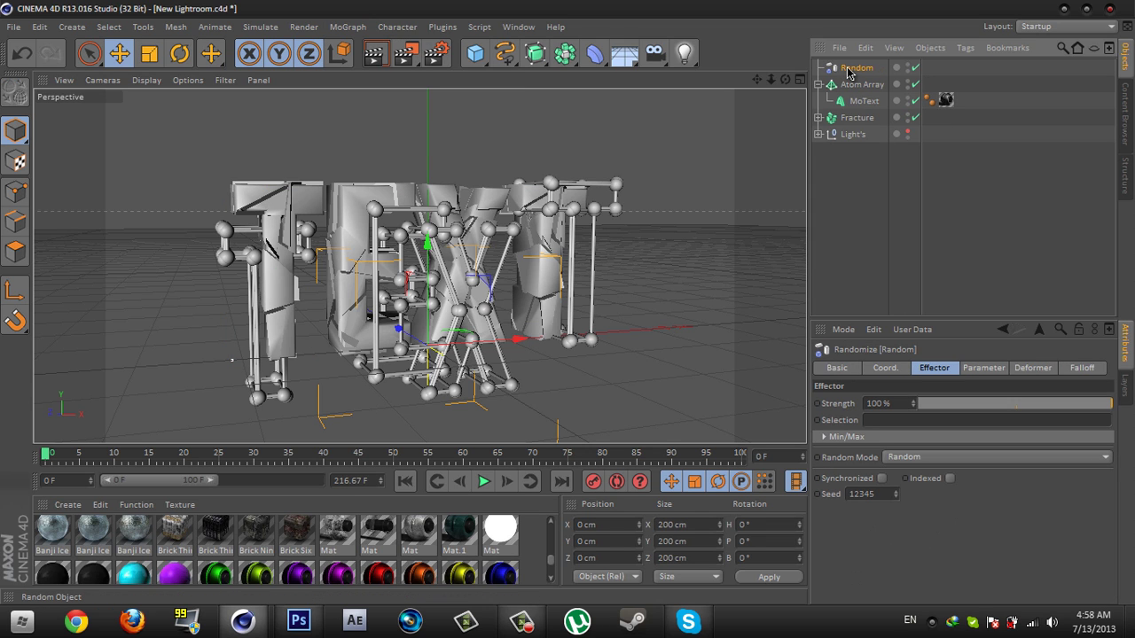
Set the new Random effector's deformation to Point and nest the effector under the MoText object
left_click(1034, 368)
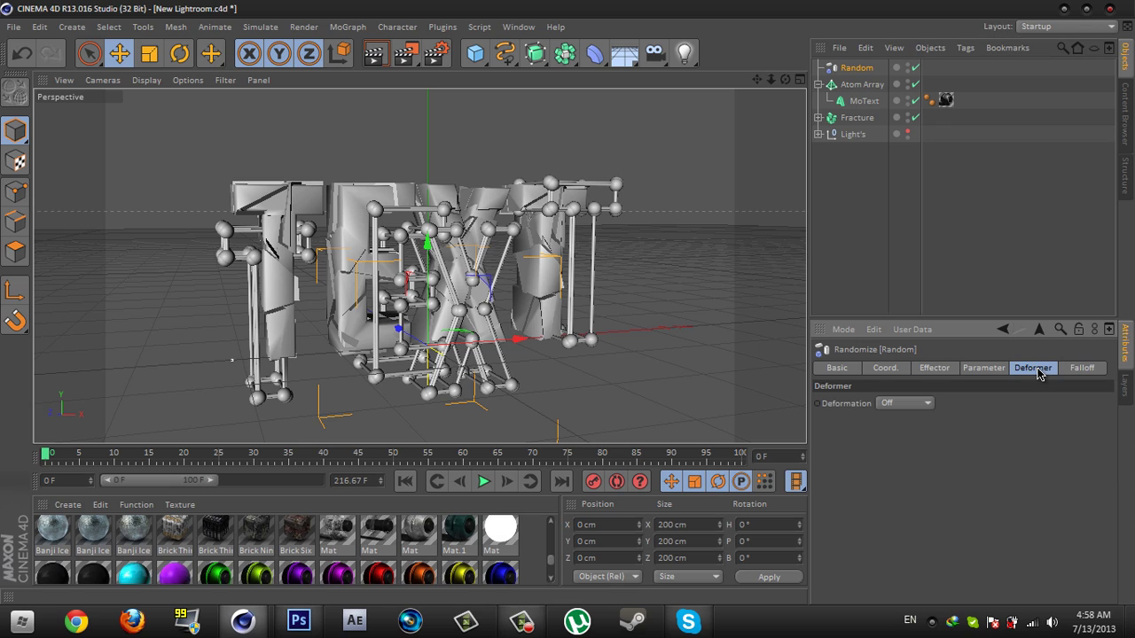
left_click(910, 404)
left_click(904, 453)
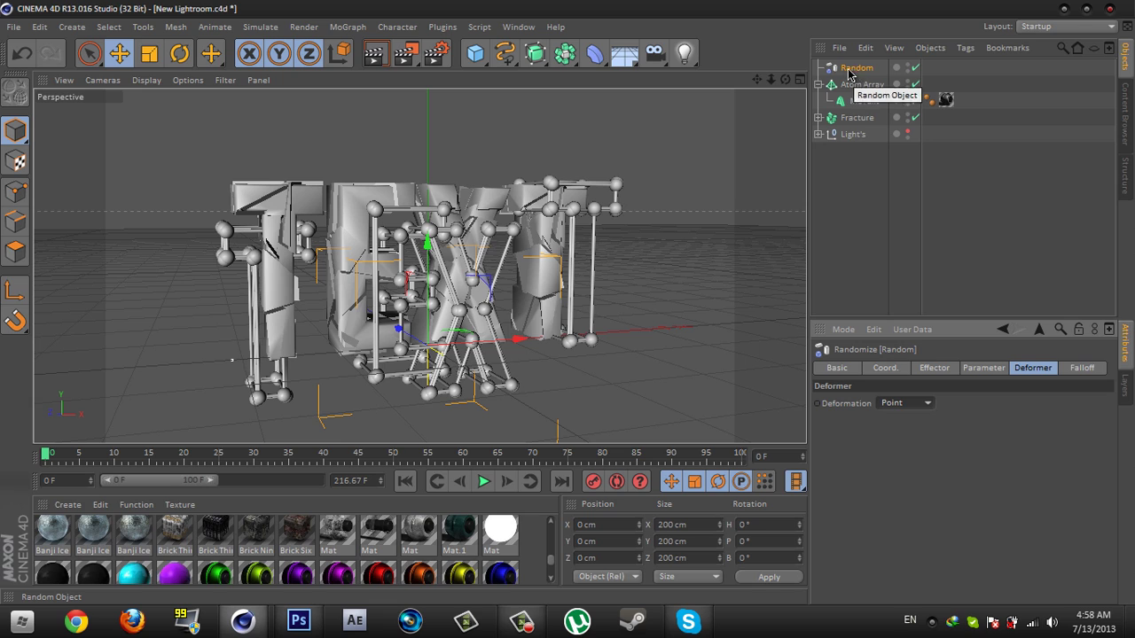
left_click_drag(853, 71, 865, 104)
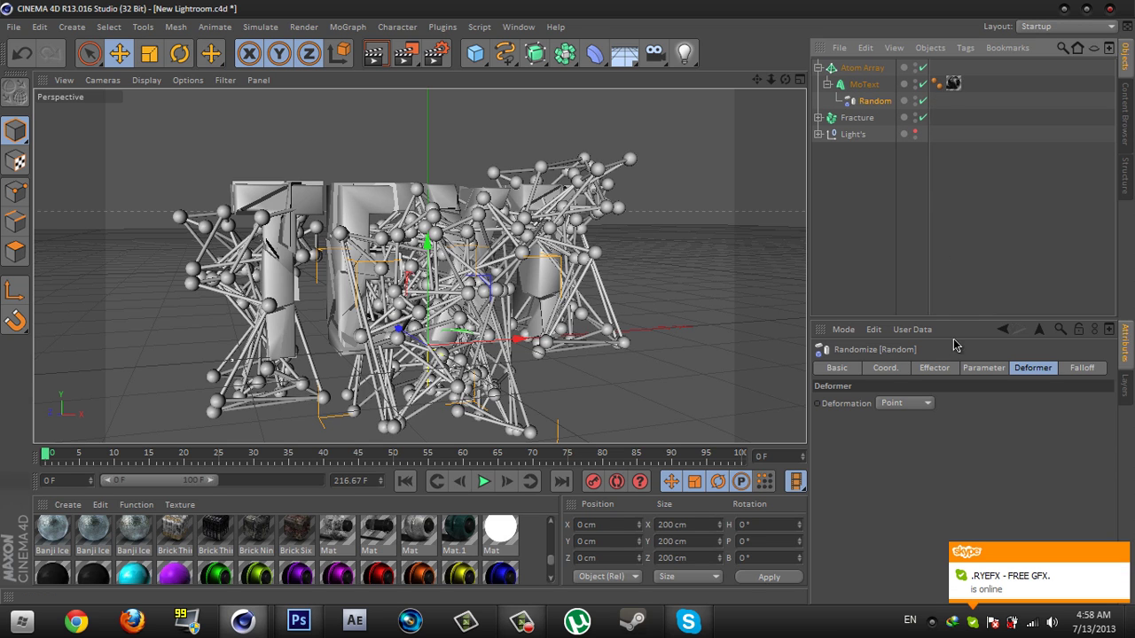
Set the strength of the MoText's Random effector to 12%
left_click(935, 369)
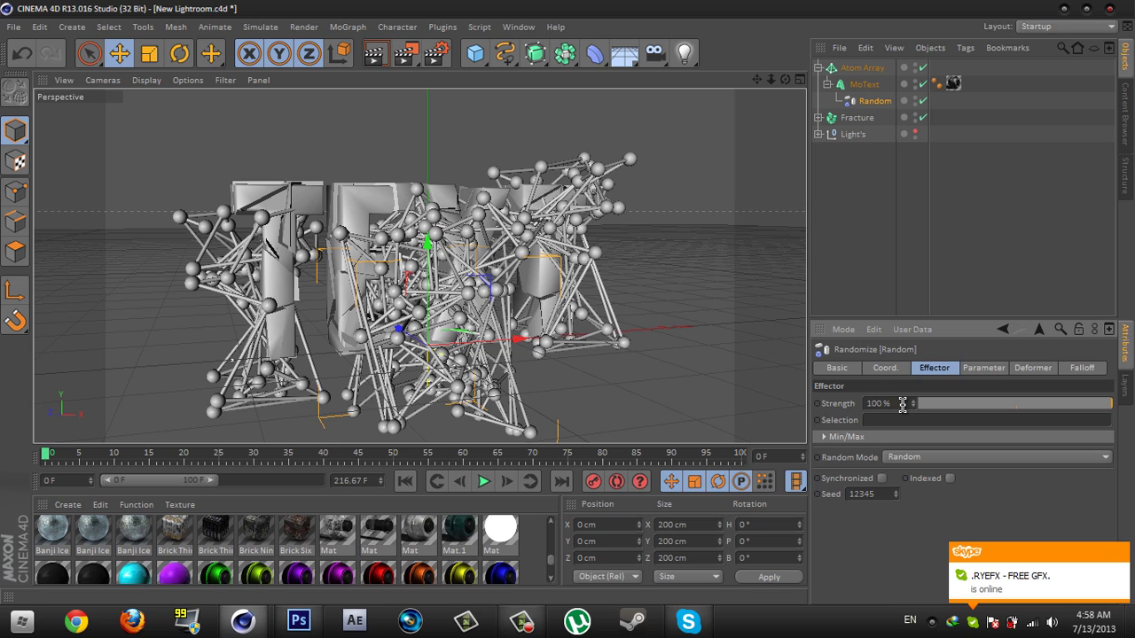
left_click(902, 405)
type("10")
key("Return")
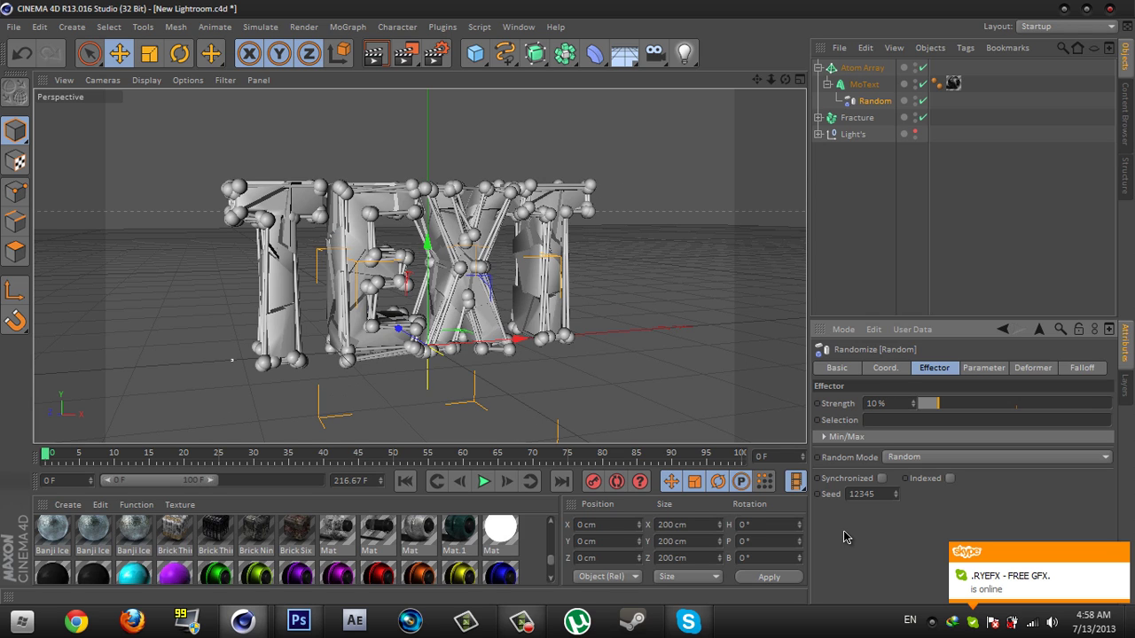
left_click_drag(901, 403, 847, 419)
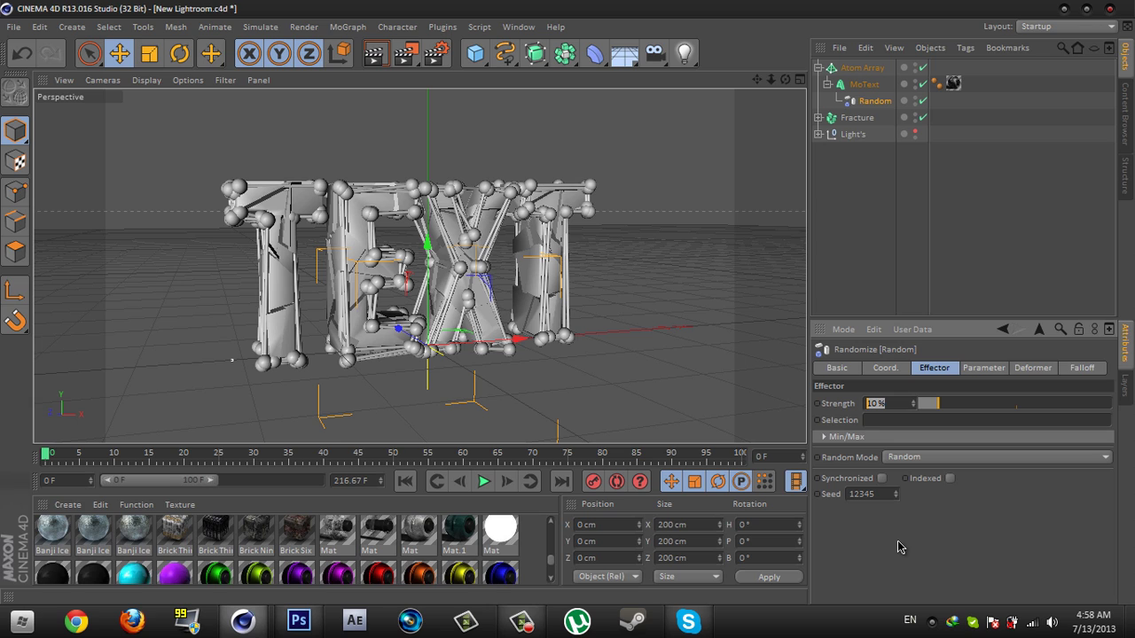
type("2")
type("1")
key("Return")
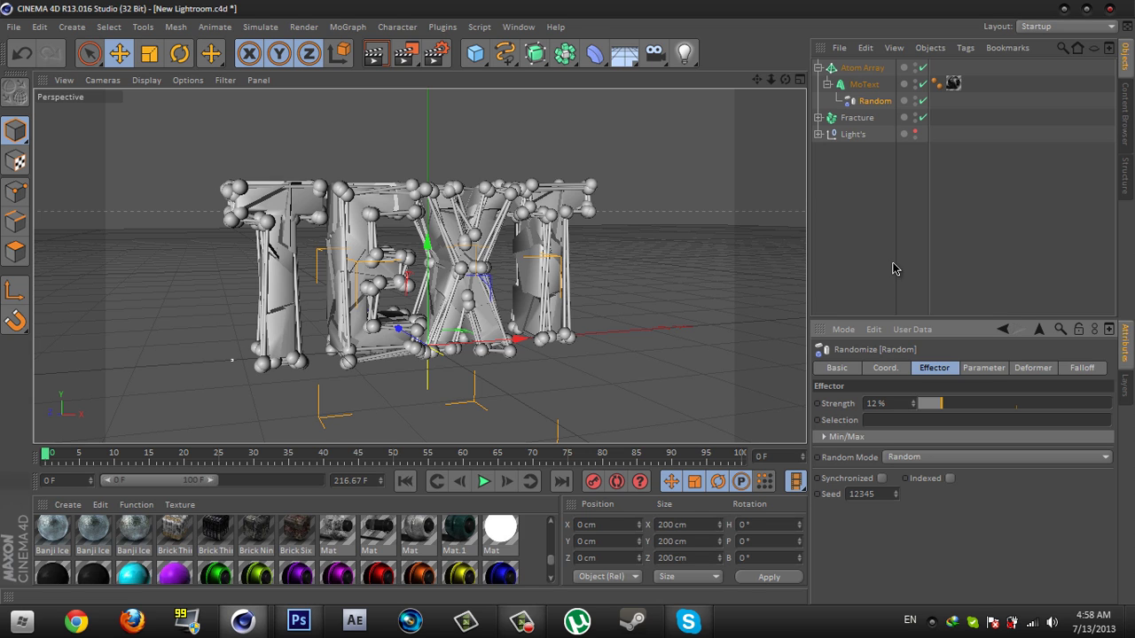
Move the MoText object back along the Z axis to about 13.5 cm, using the Top view
left_click(797, 81)
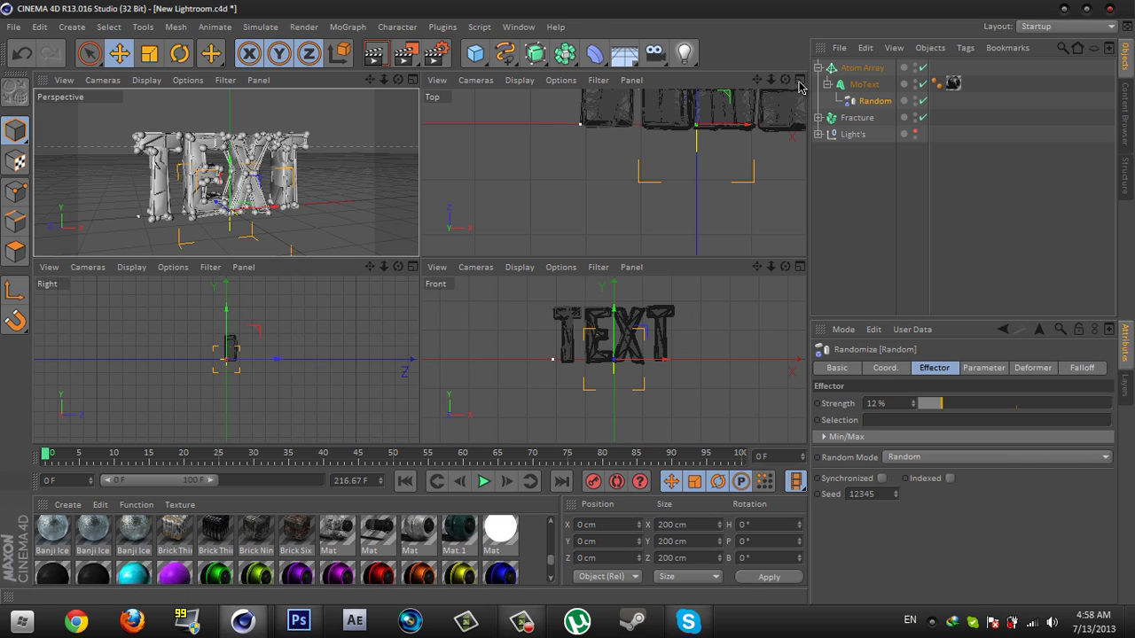
left_click(799, 81)
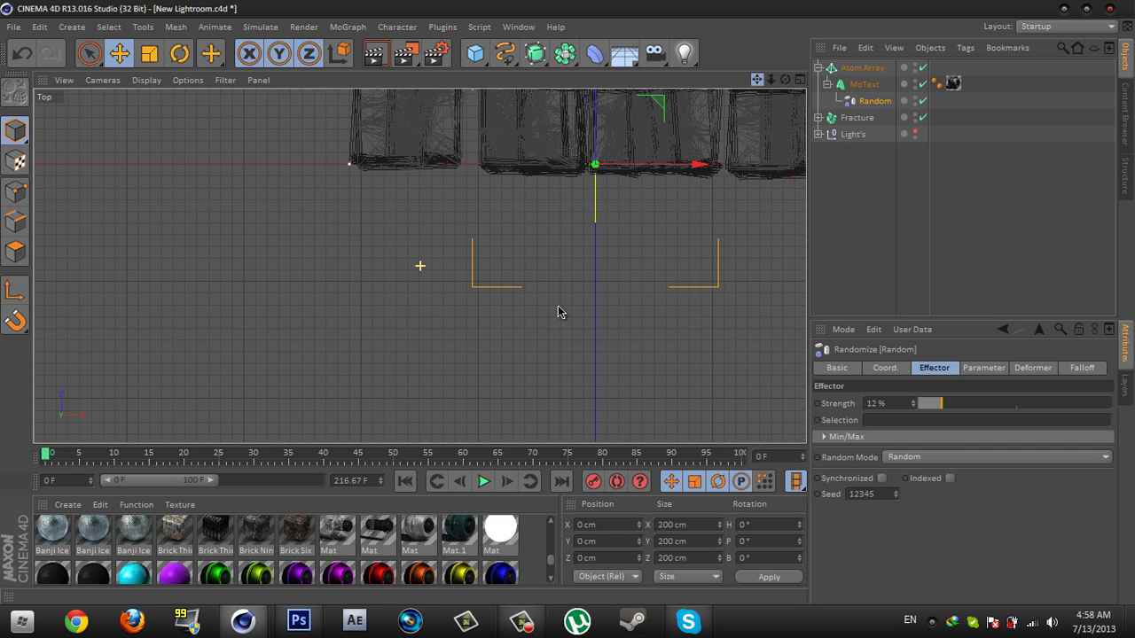
middle_click_drag(558, 305, 571, 326)
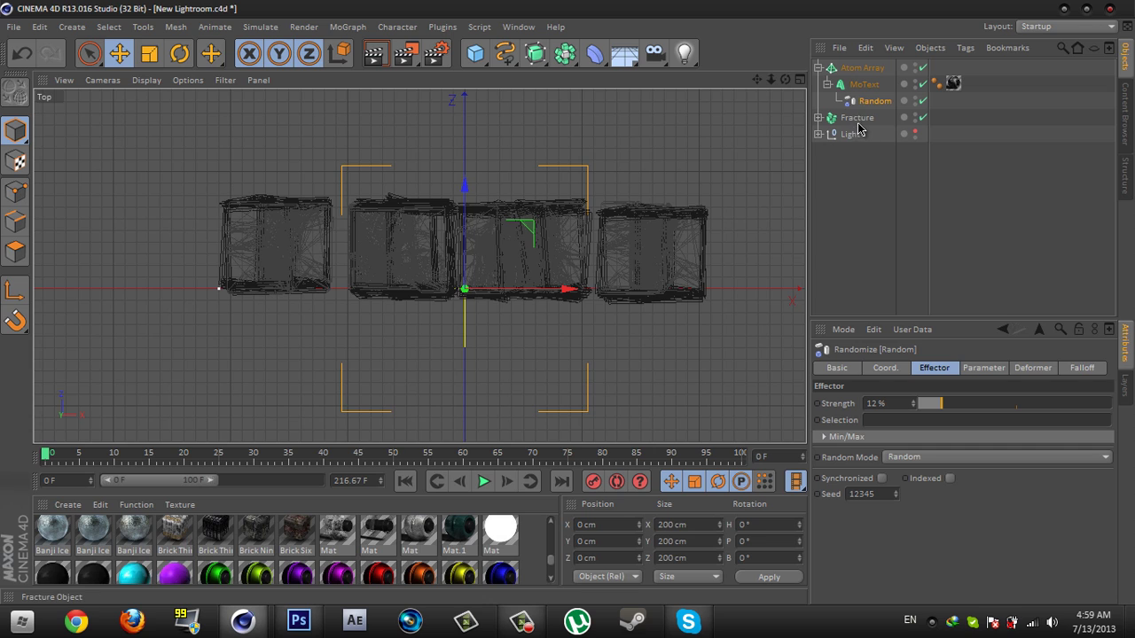
left_click(861, 87)
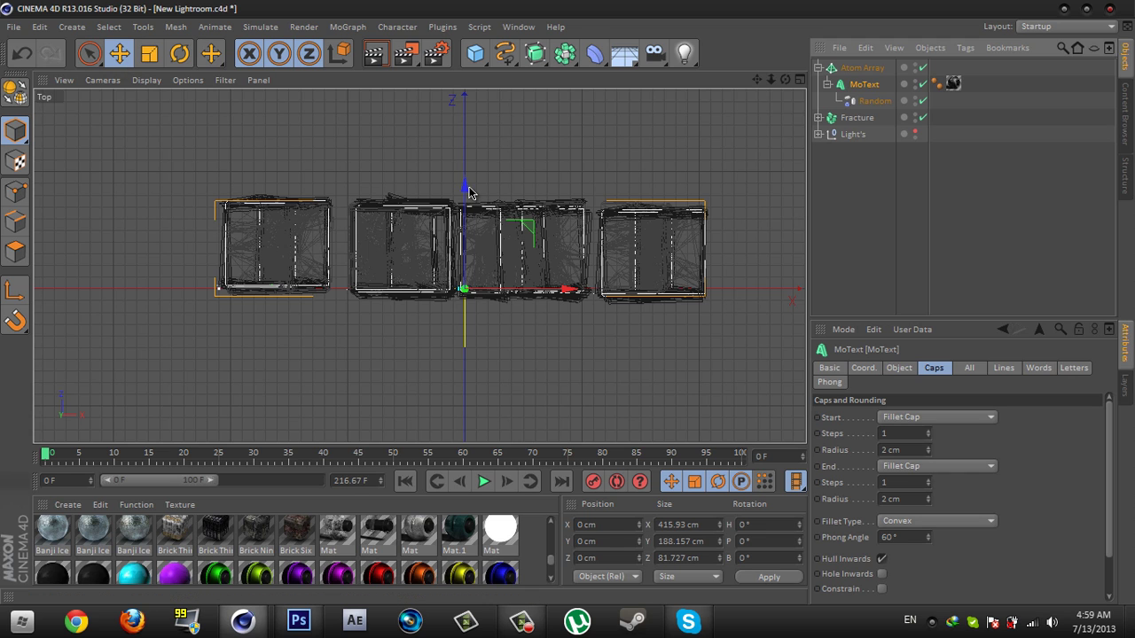
mouse_move(463, 183)
left_mouse_down()
mouse_move(458, 192)
mouse_move(458, 170)
mouse_move(445, 172)
left_mouse_up()
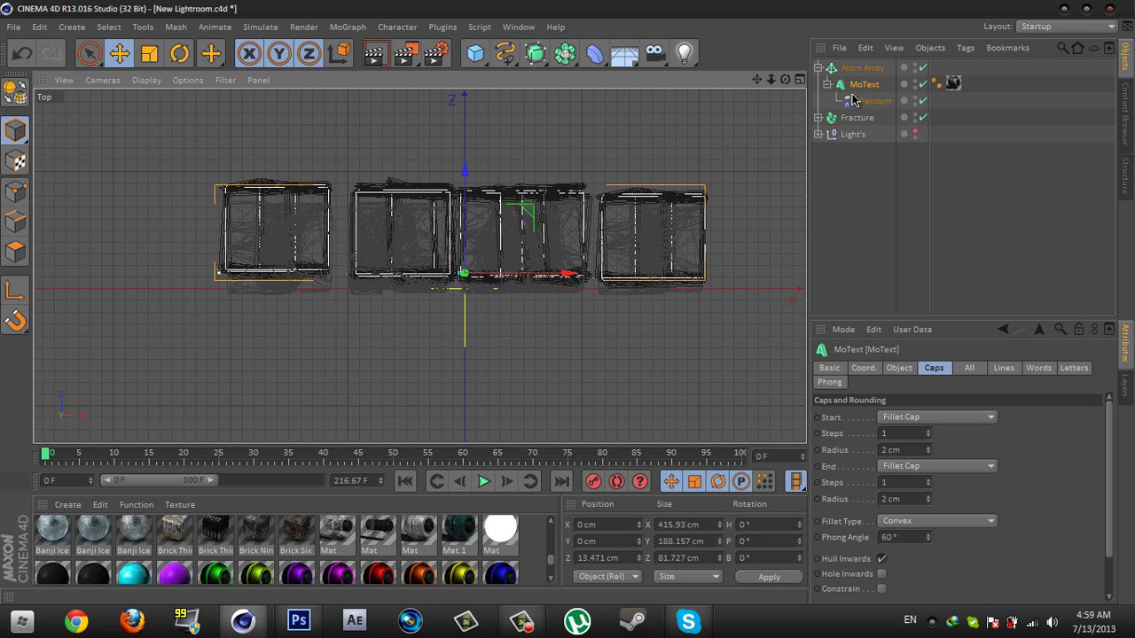
left_click(799, 80)
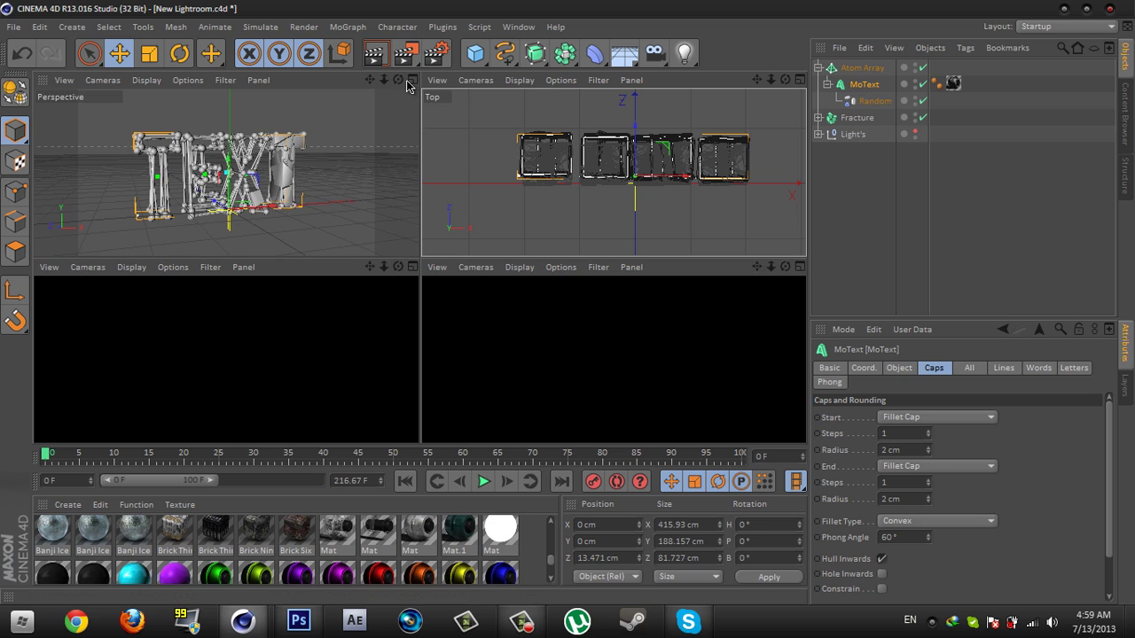
left_click(412, 80)
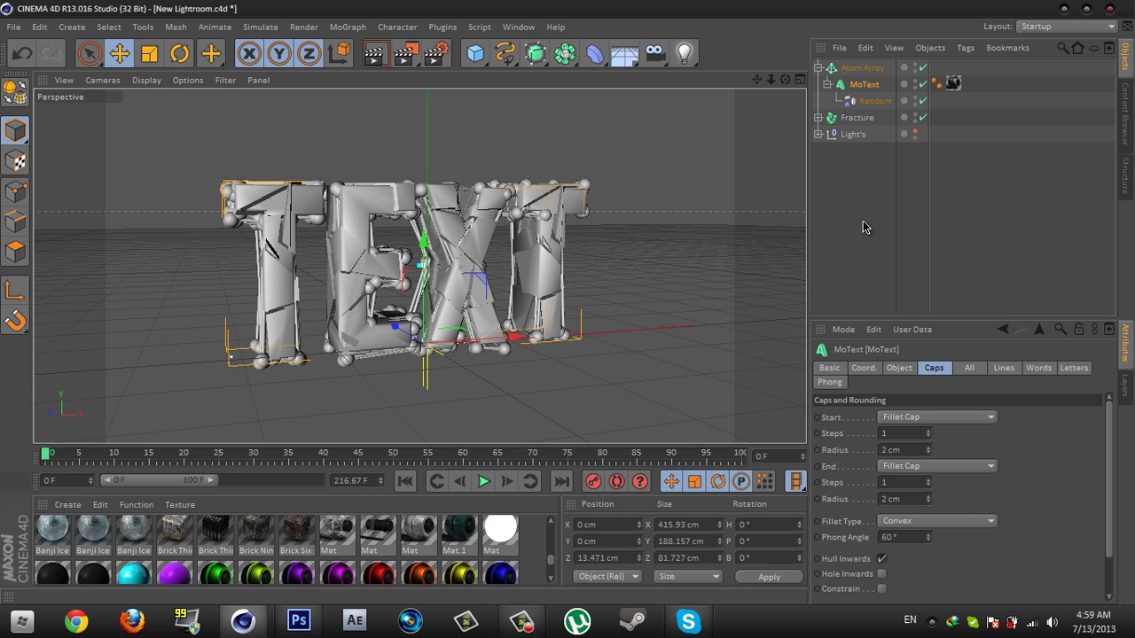
left_click(864, 227)
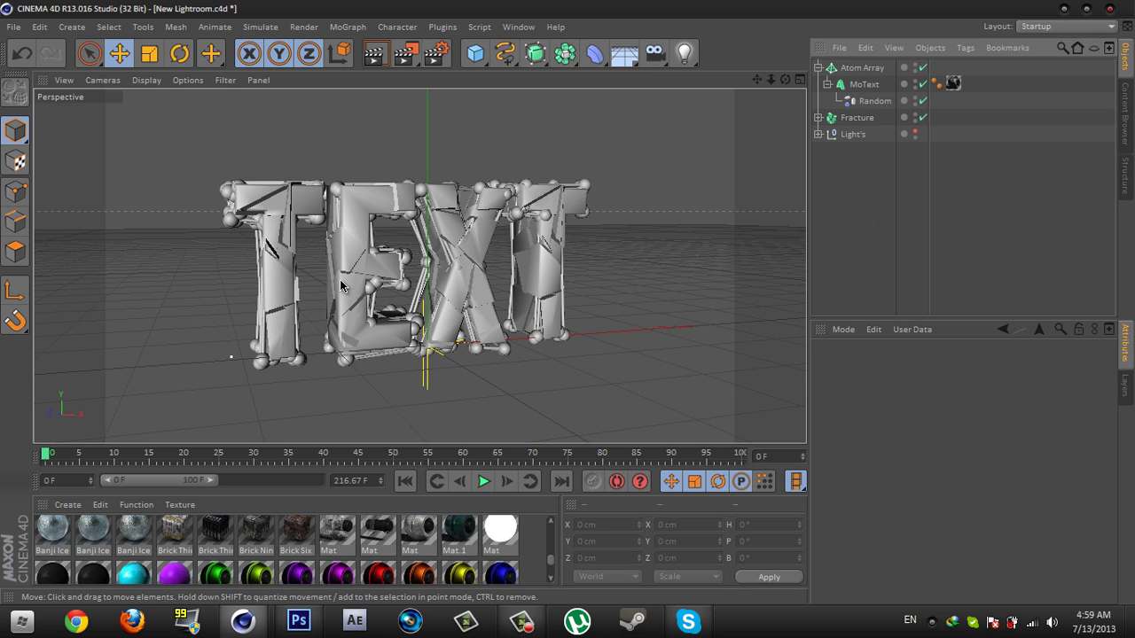
Move the MoText object forward along the Z axis to about 10.6 cm in the Top view, then return to the Perspective view
key("F2")
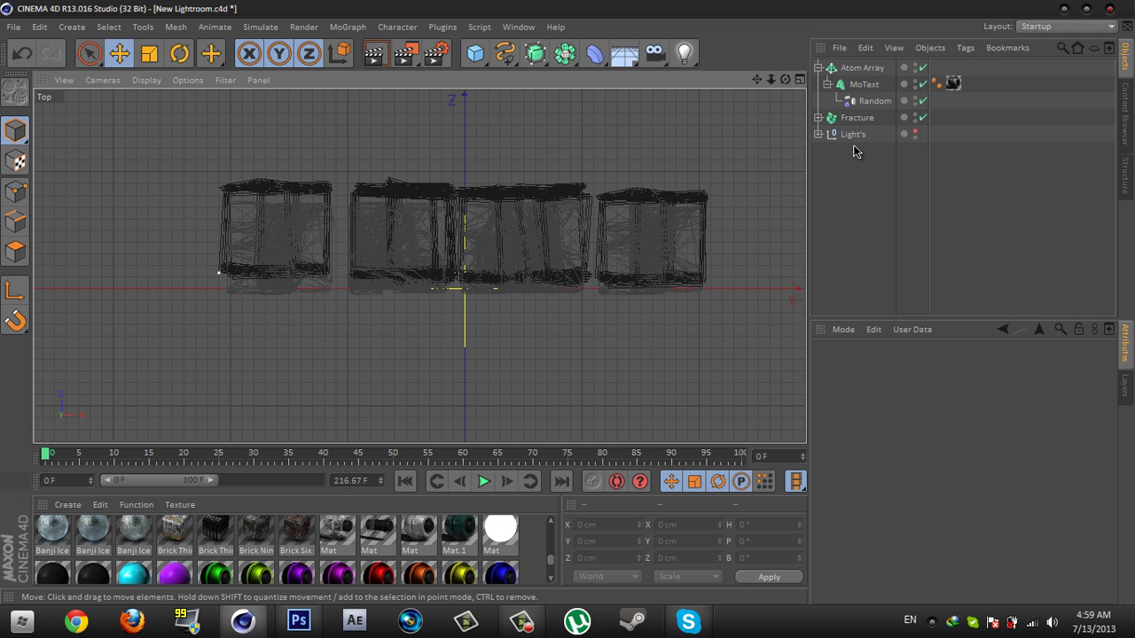
left_click(864, 84)
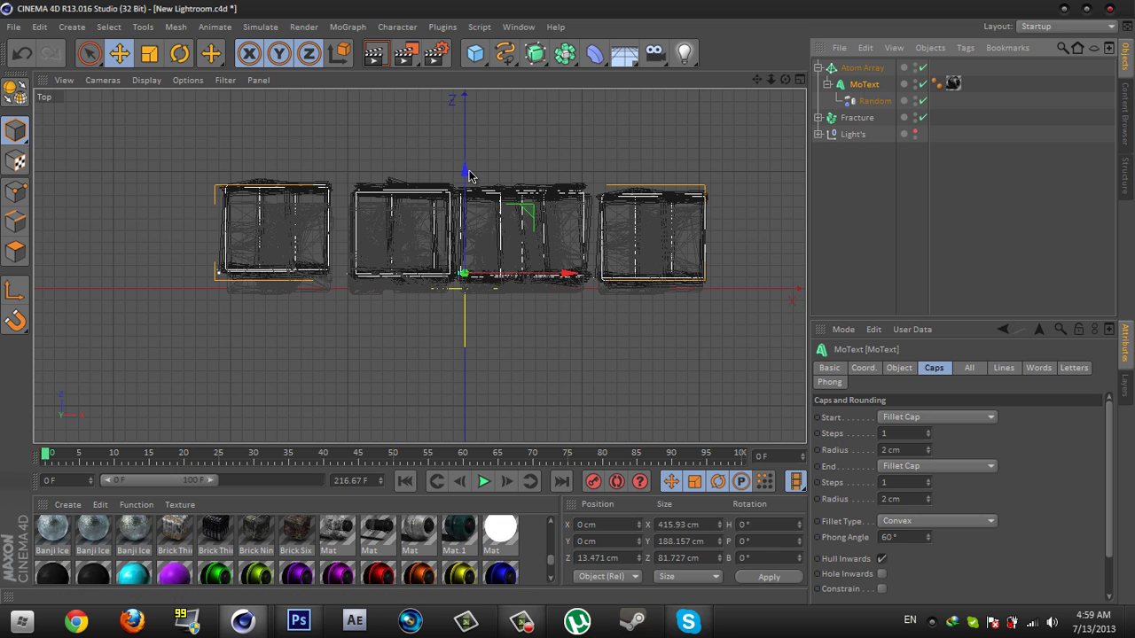
left_click_drag(463, 170, 449, 180)
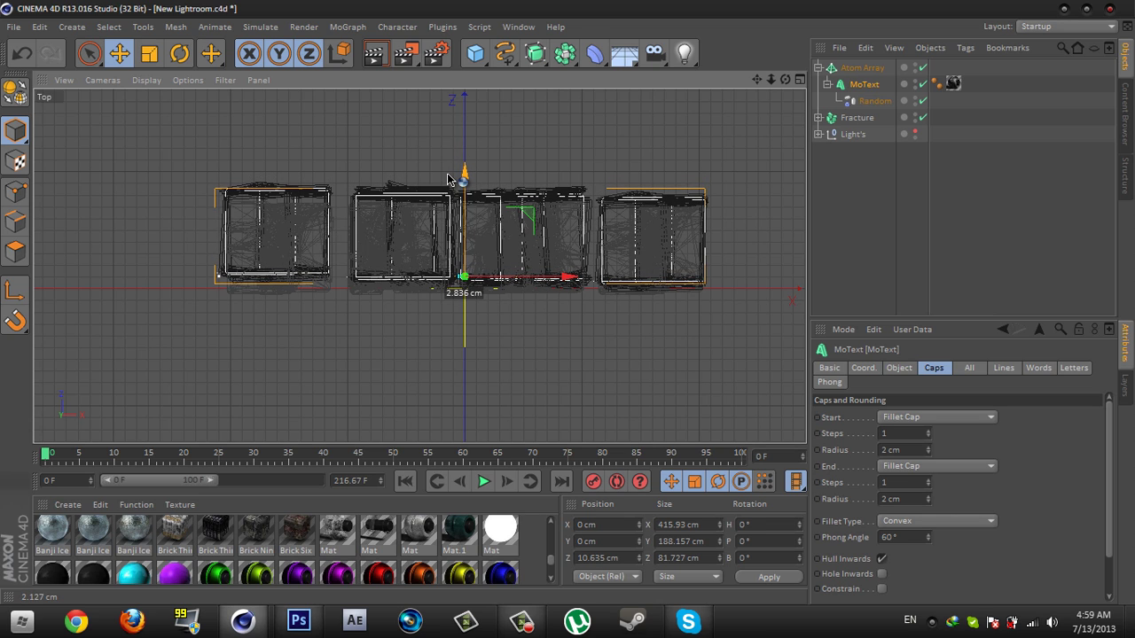
left_click_drag(447, 180, 448, 180)
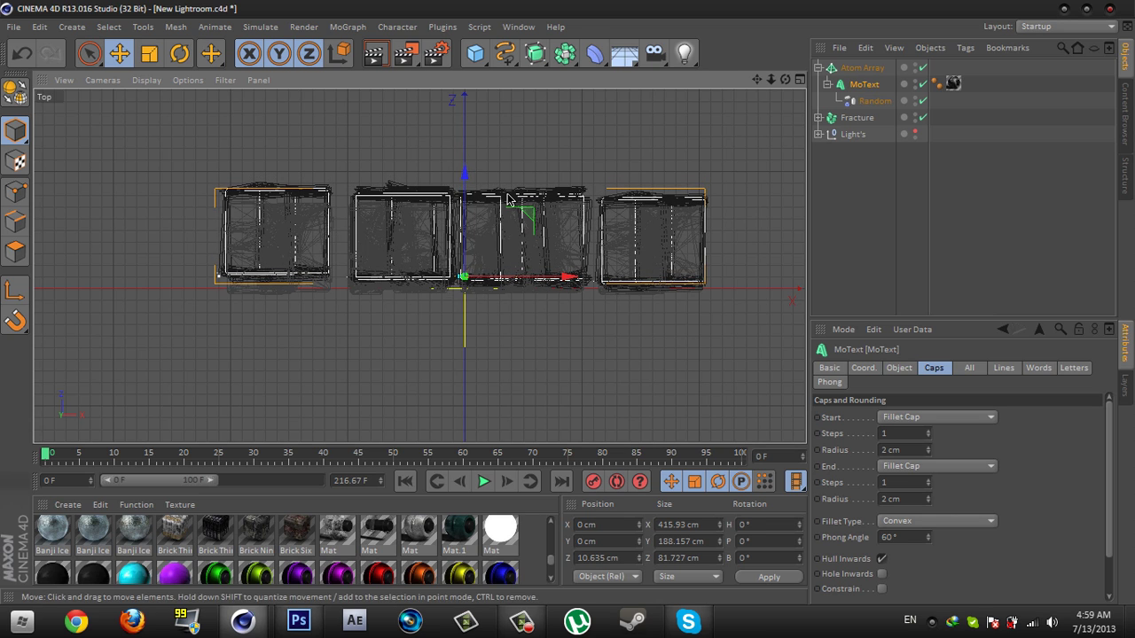
key("F1")
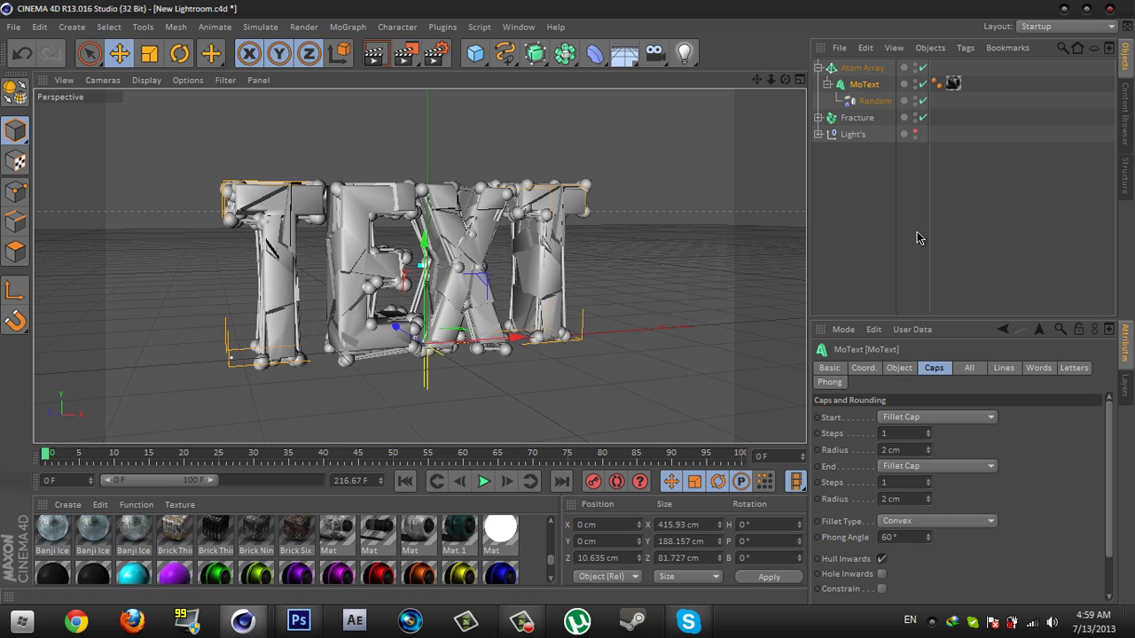
left_click(872, 226)
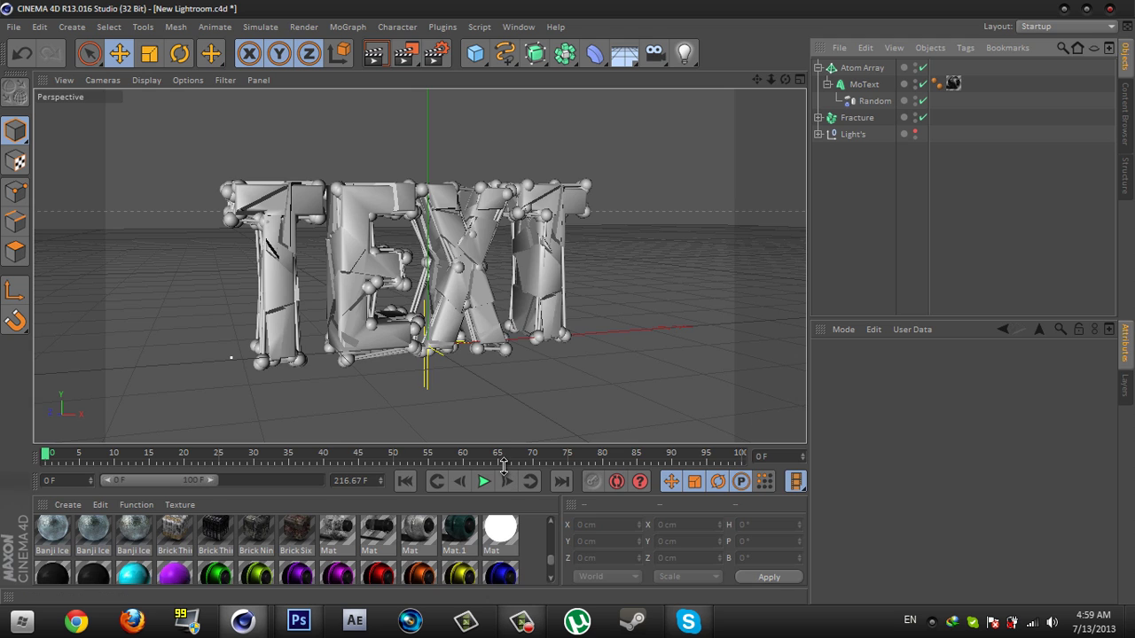
Set the Acrez Blue material's reflection brightness to 10% and its reflection mix strength to 20%
left_click_drag(508, 494, 523, 443)
scroll(551, 562, "down", 2)
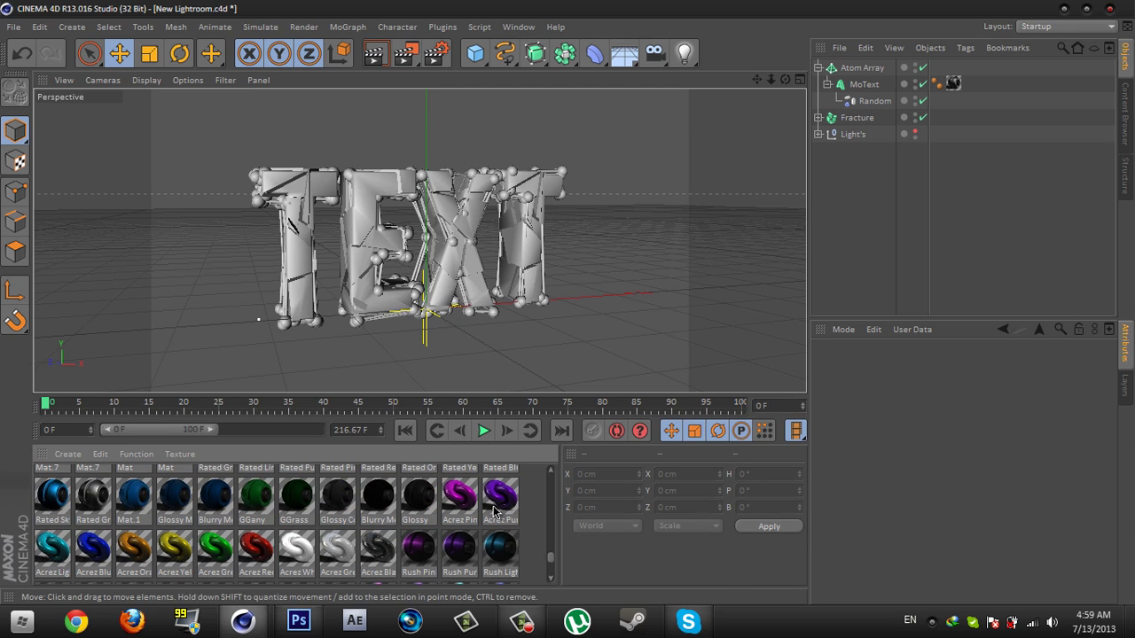
scroll(551, 568, "down", 1)
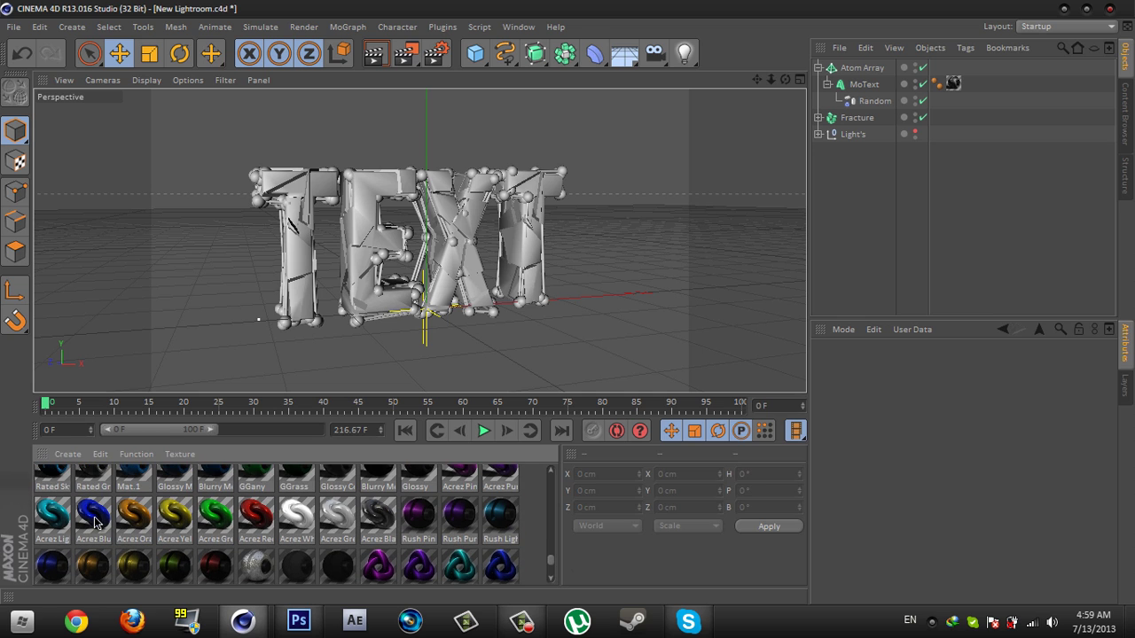
left_click(94, 520)
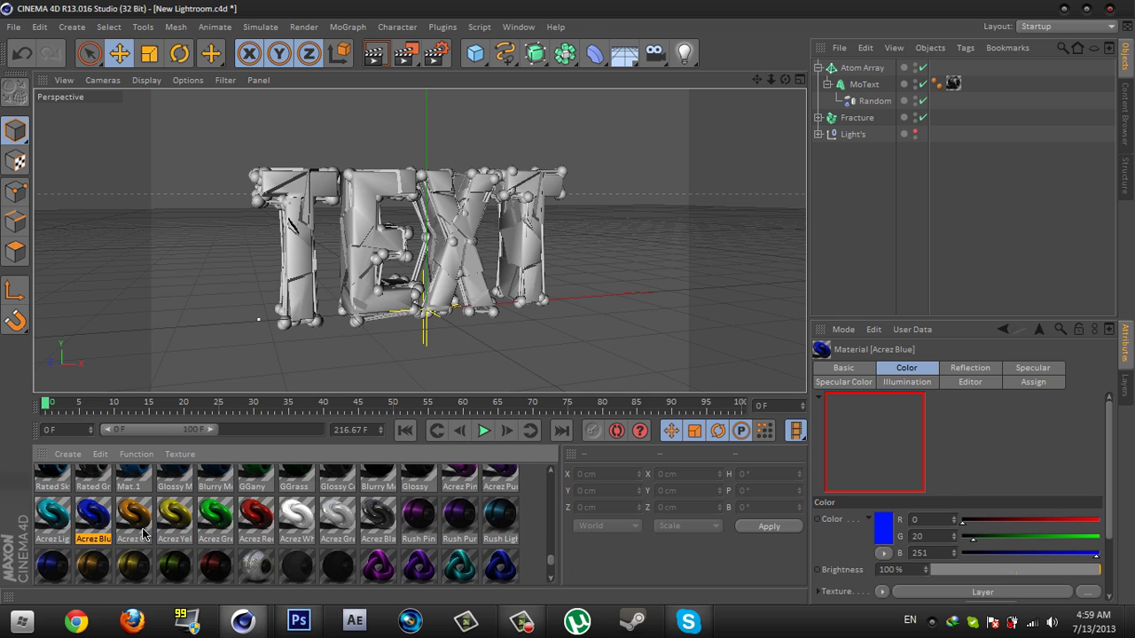
double_click(95, 516)
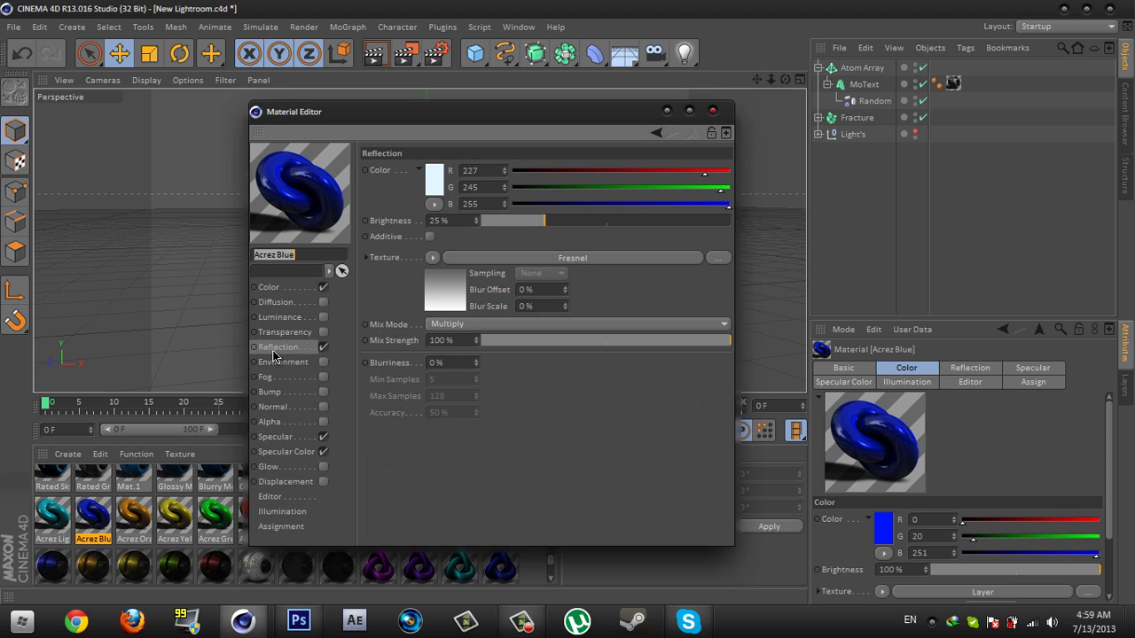
left_click(440, 221)
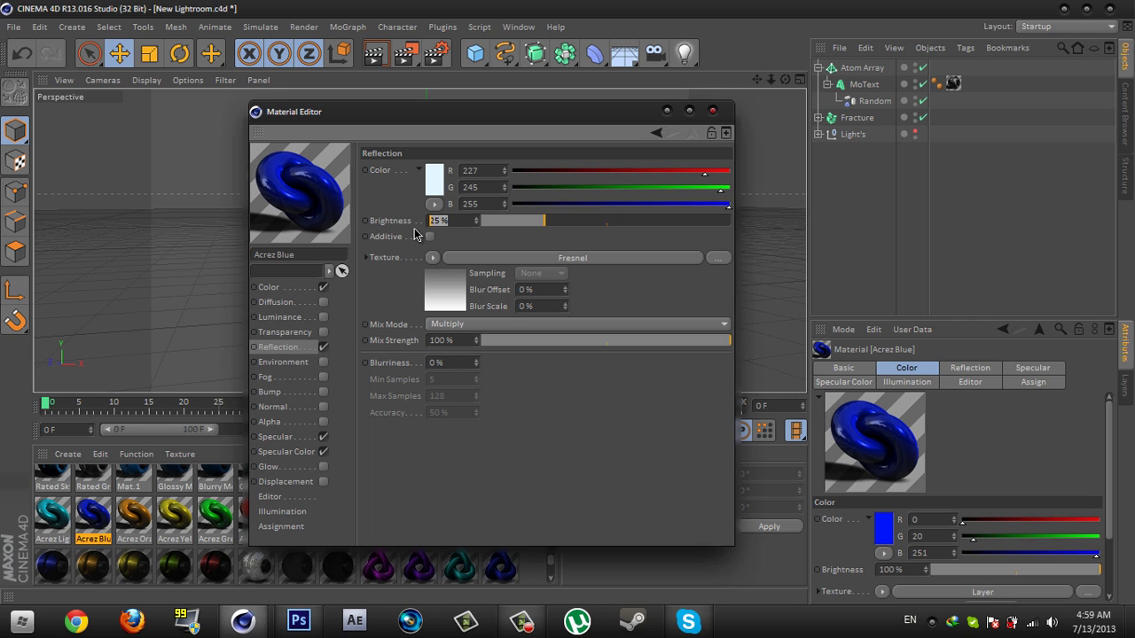
type("10")
key("Return")
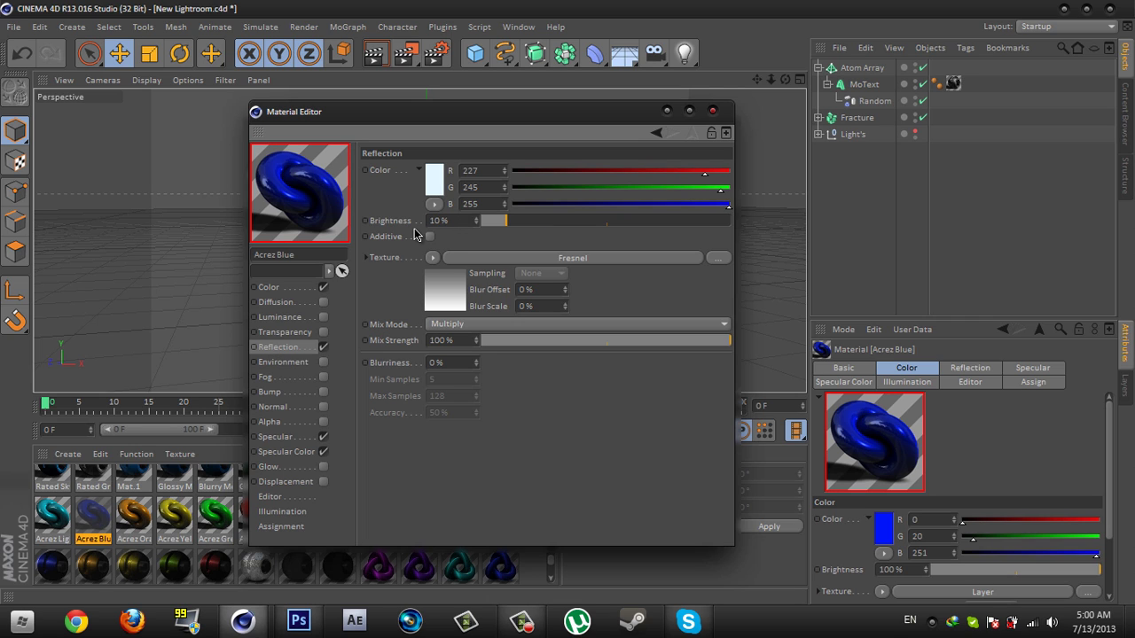
left_click(440, 340)
type("20")
key("Return")
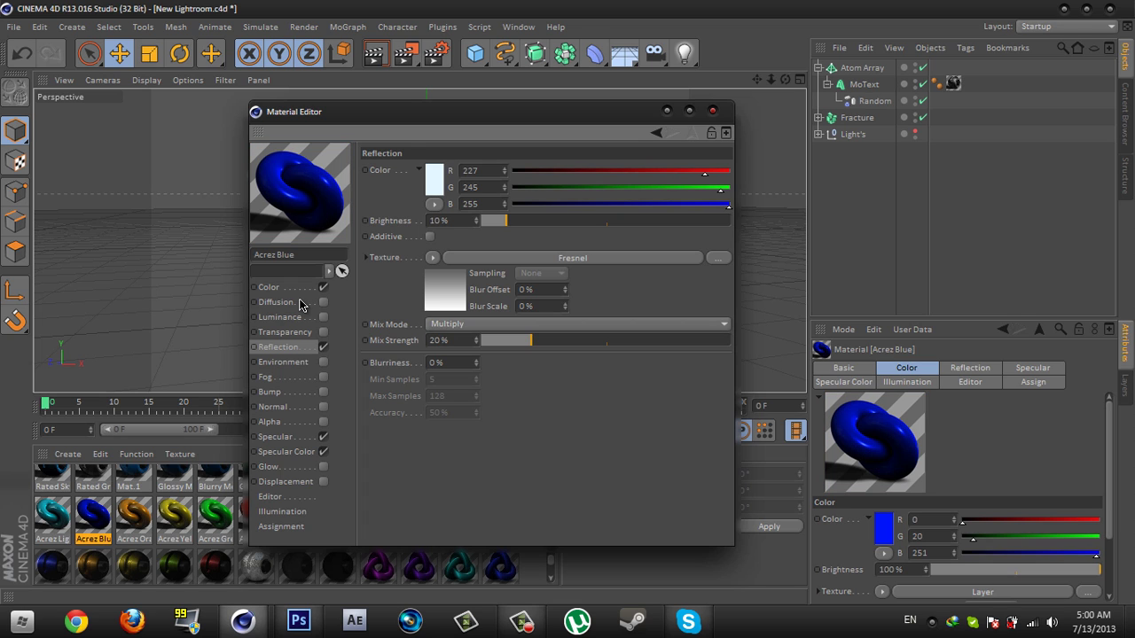
Change the Acrez Blue material's color to a lighter blue with RGB 0, 72, 255 and close the material's settings
left_click(300, 293)
left_click(435, 188)
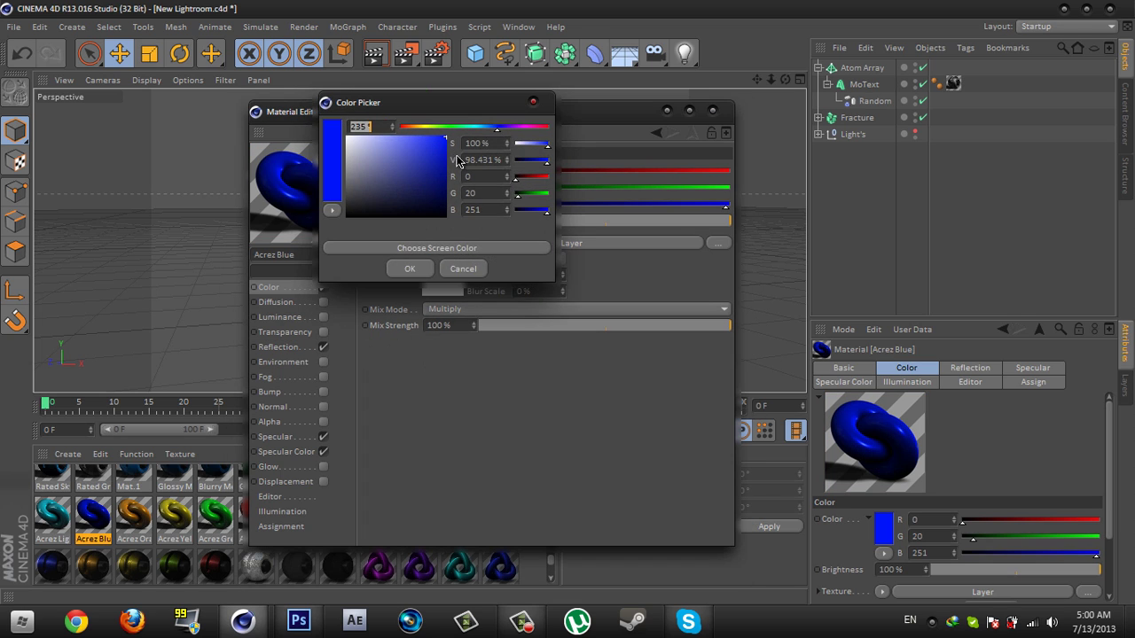
left_click(492, 128)
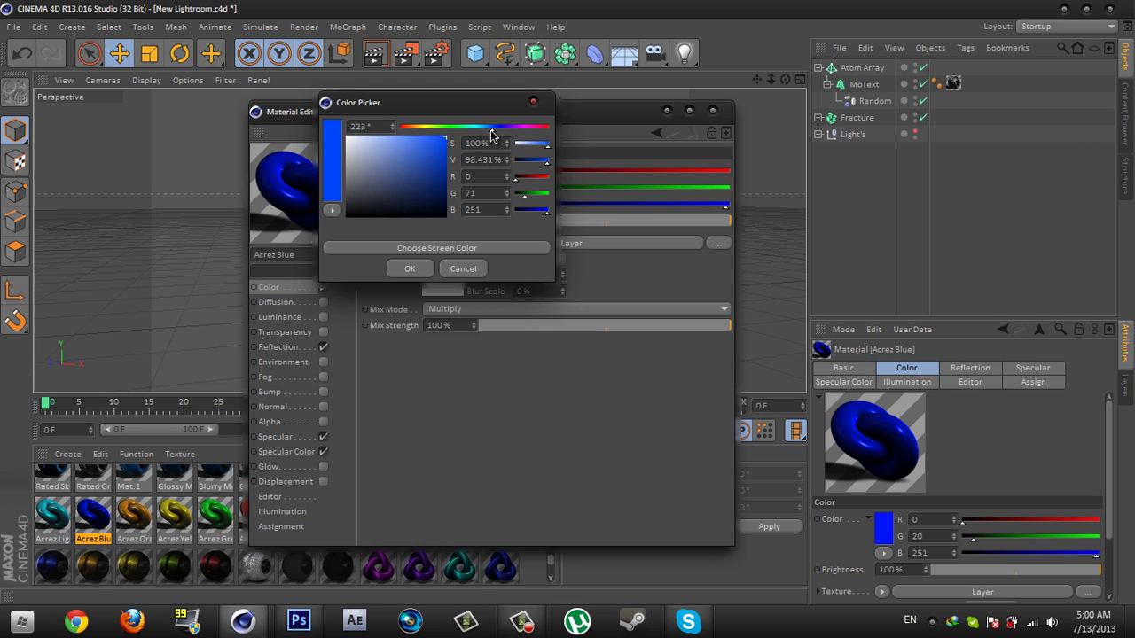
left_click_drag(444, 155, 479, 133)
left_click(404, 269)
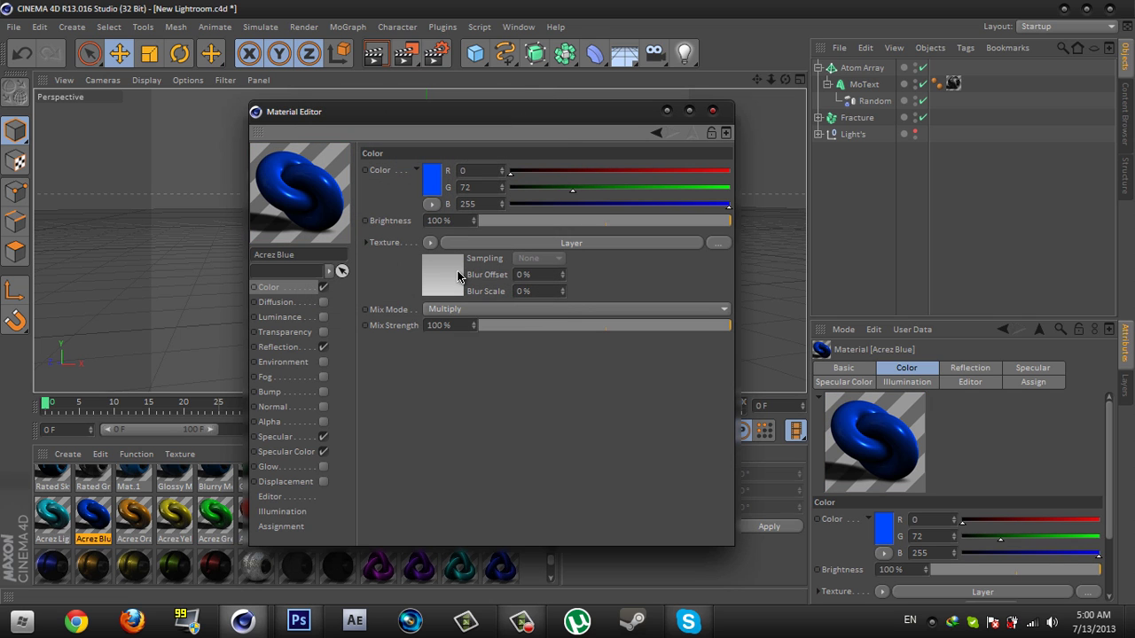
left_click(712, 112)
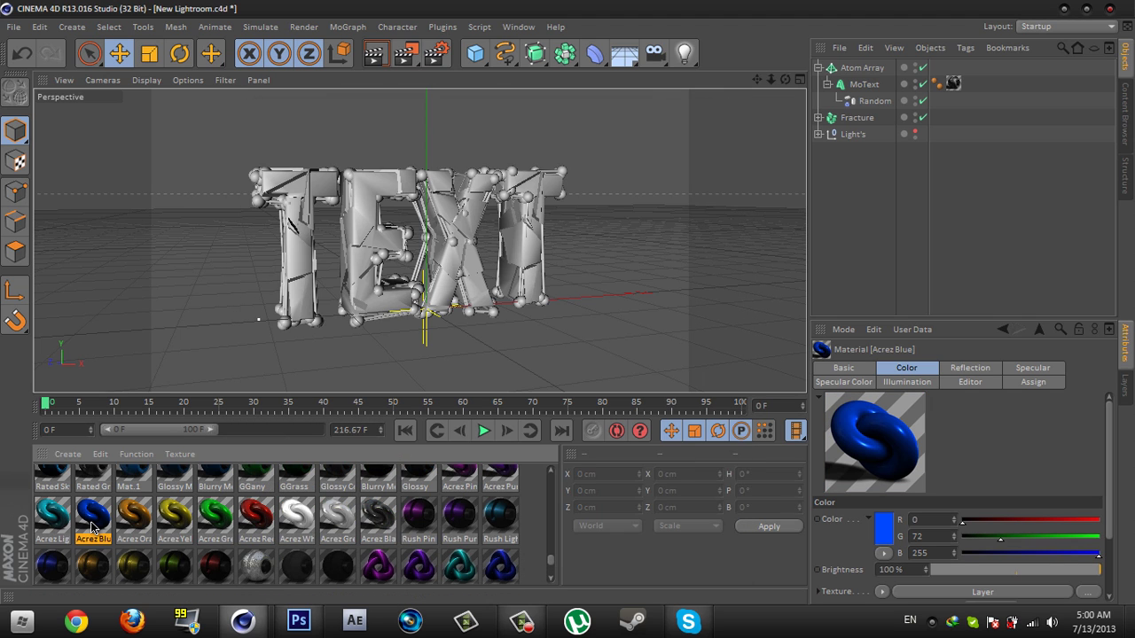
Apply the Acrez Blue material to the Atom Array and collapse its hierarchy
left_click_drag(93, 528, 870, 68)
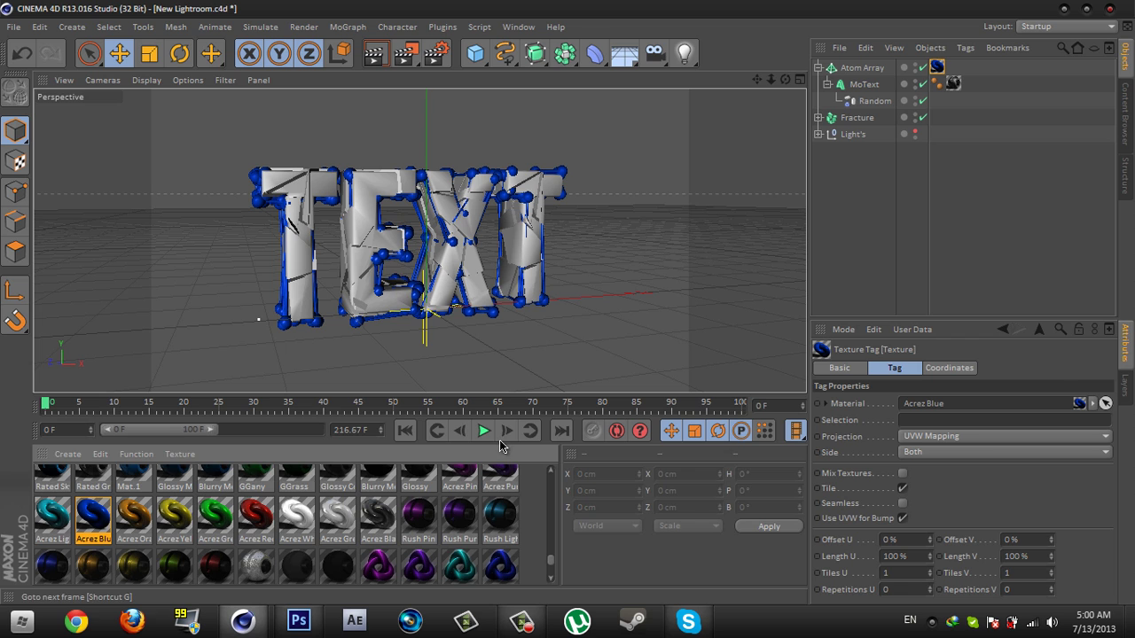
left_click_drag(499, 443, 501, 505)
left_click(884, 243)
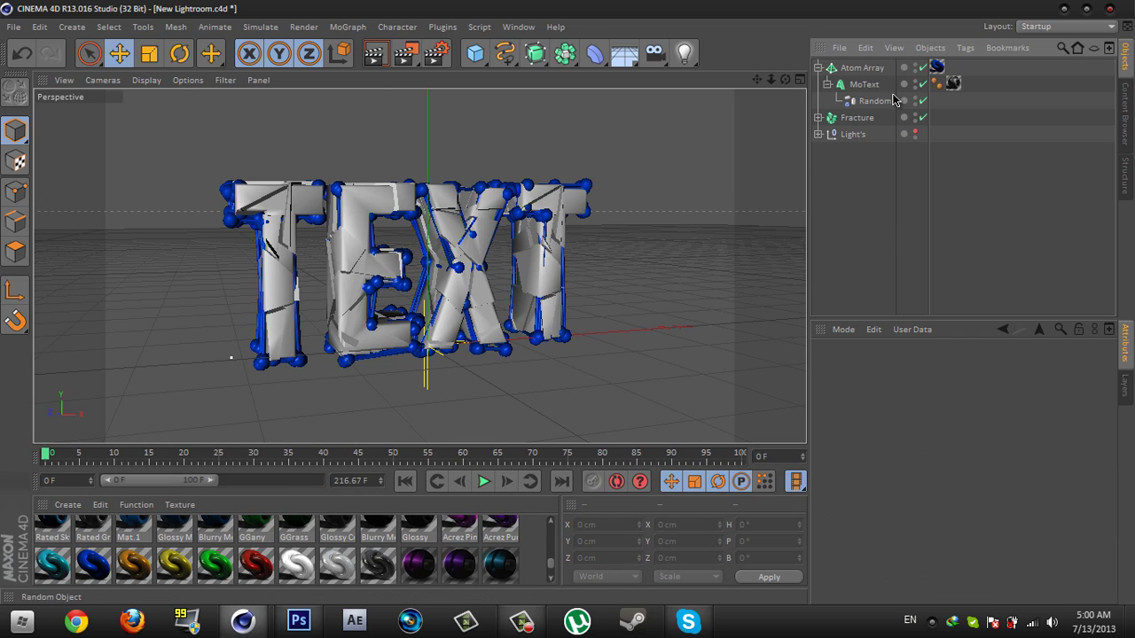
left_click(817, 67)
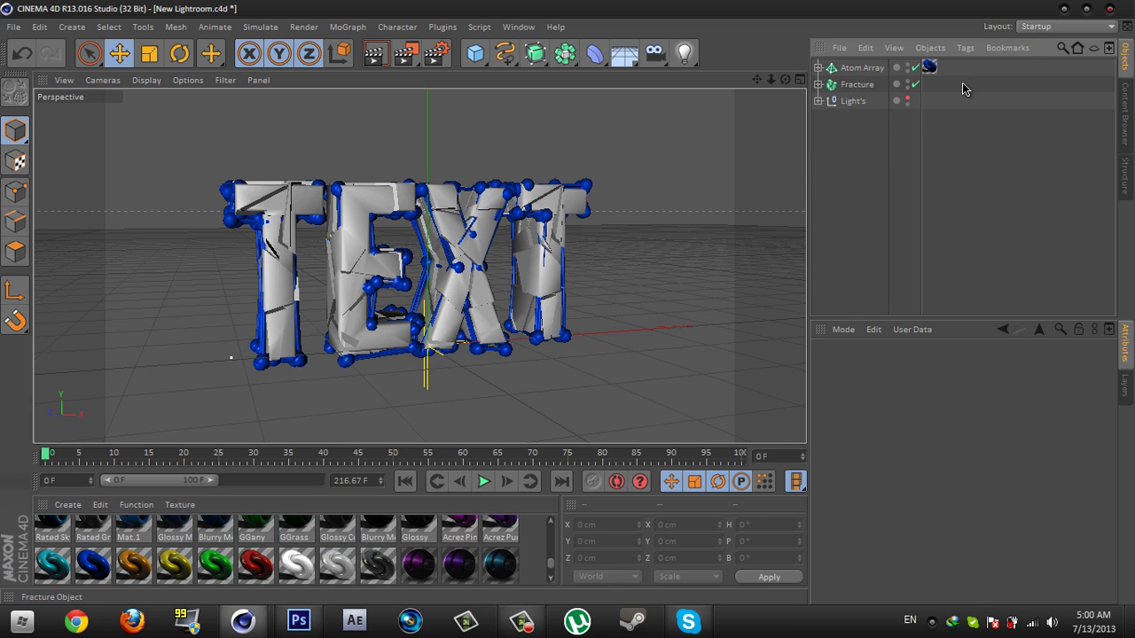
Rotate the Atom Array and Fracture objects together to a pitch of about -8.8°, then deselect them
left_click_drag(957, 91, 886, 62)
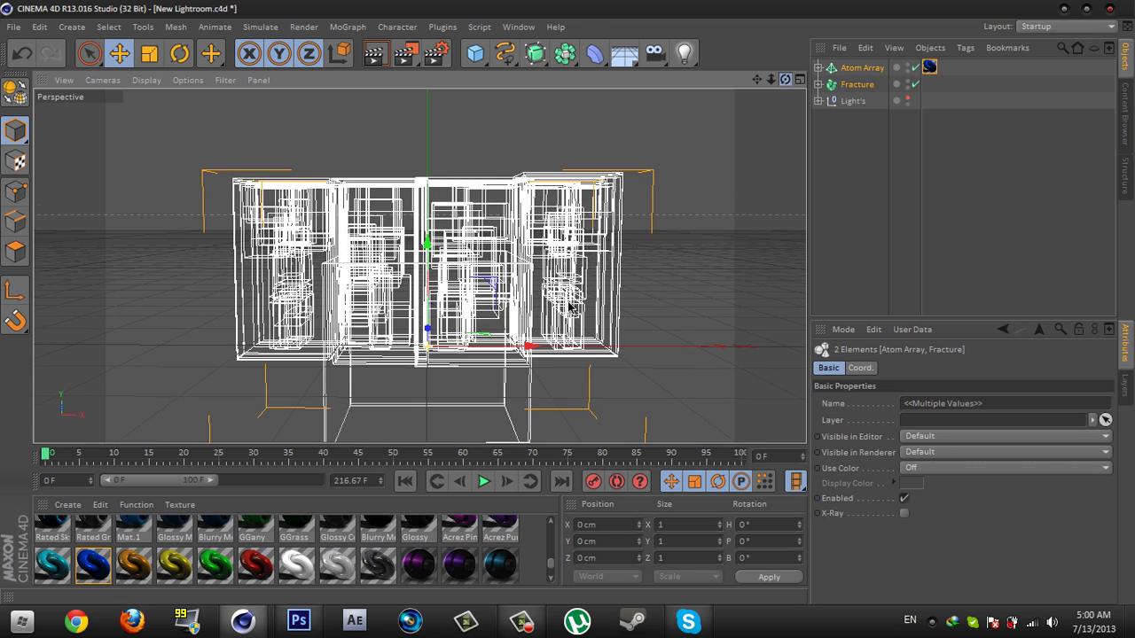
left_click(179, 53)
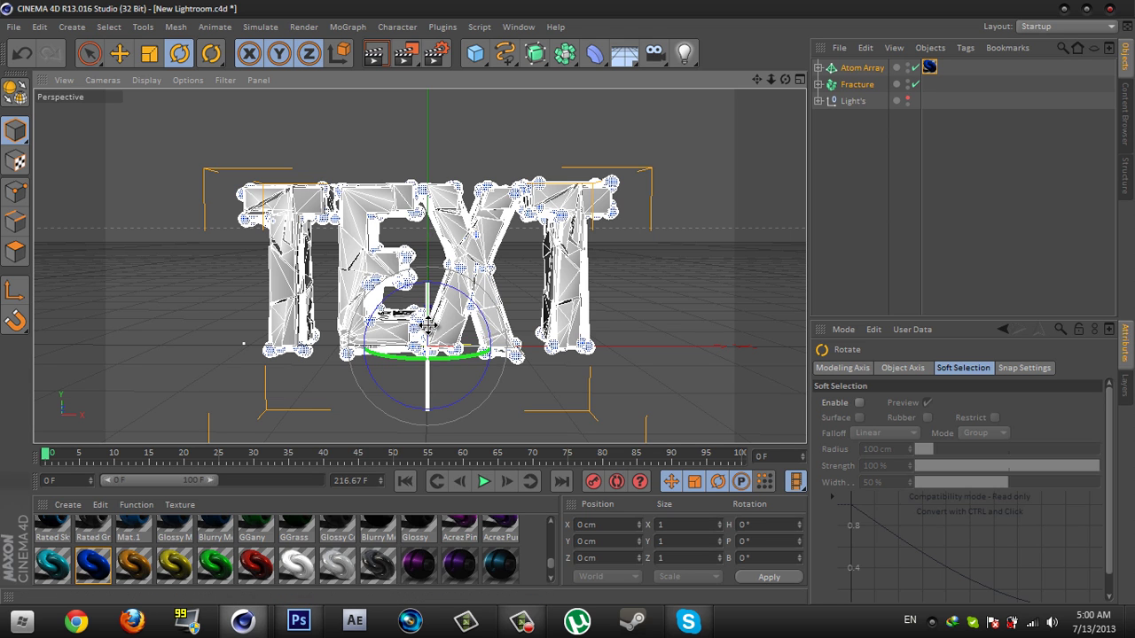
left_click_drag(429, 319, 425, 305)
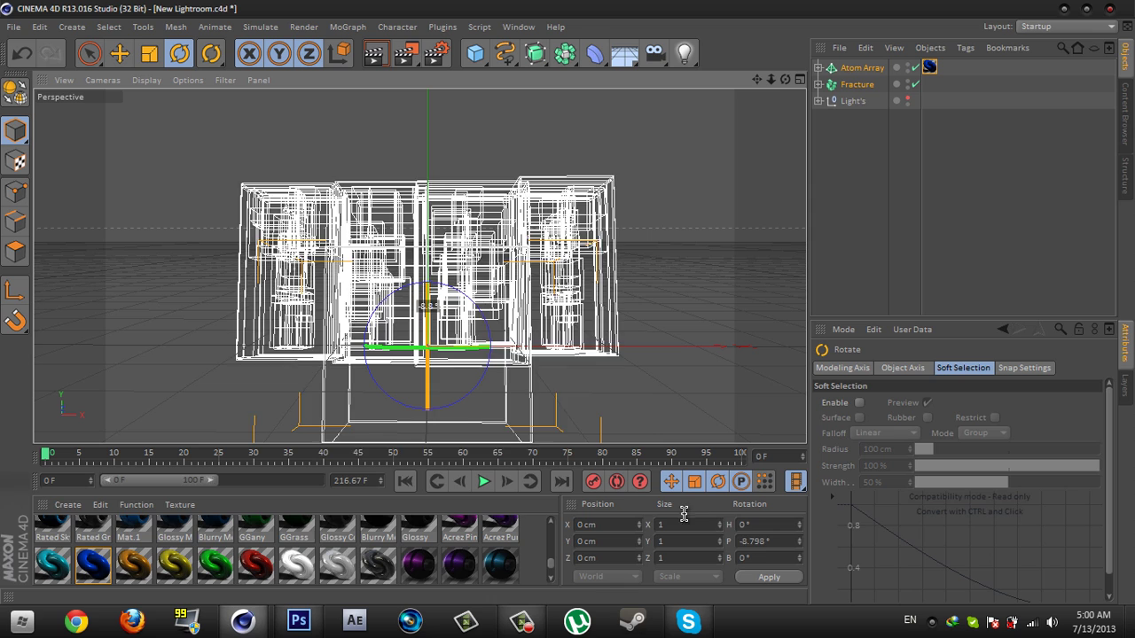
left_click(913, 227)
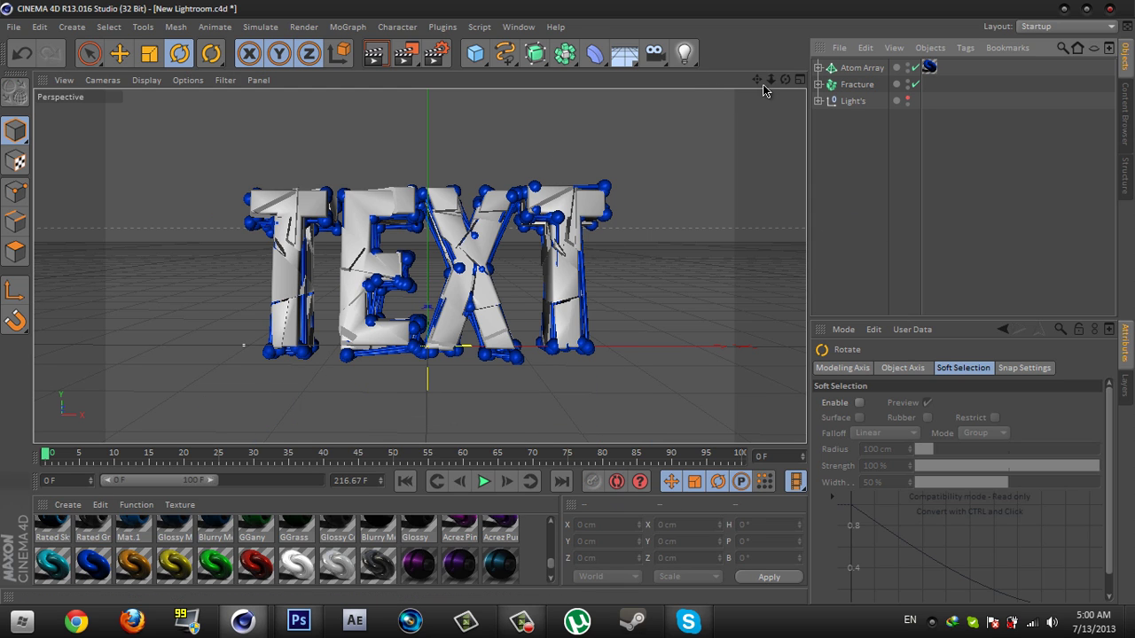
Render a preview of the text in the active Perspective view, framed closer
left_click_drag(772, 81, 568, 307)
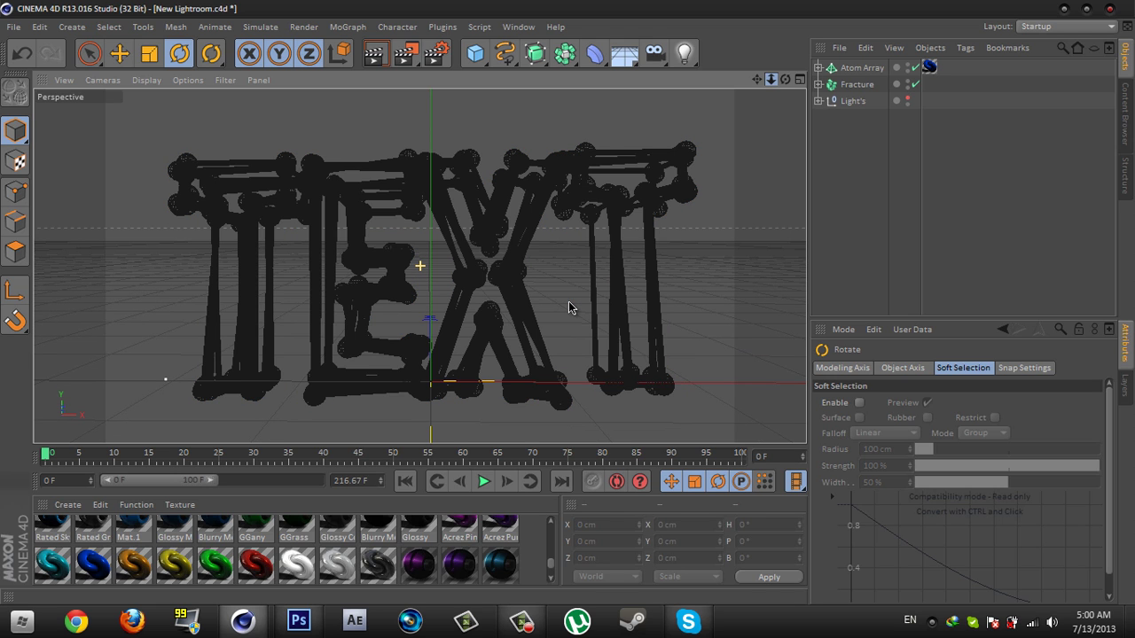
left_click(377, 55)
left_click(377, 55)
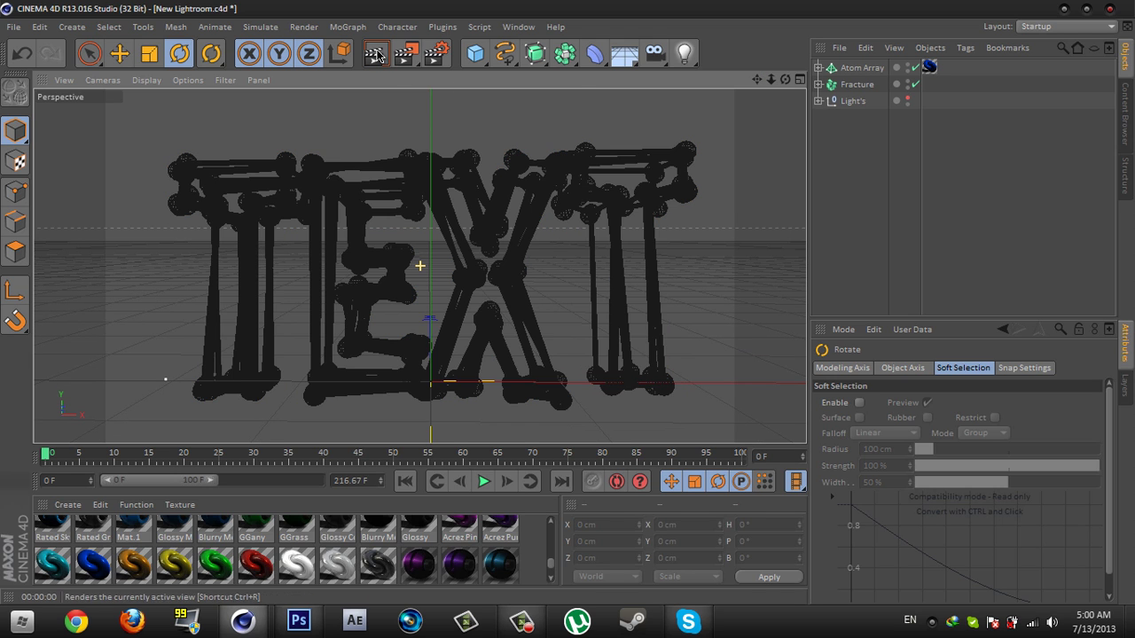
left_click(377, 55)
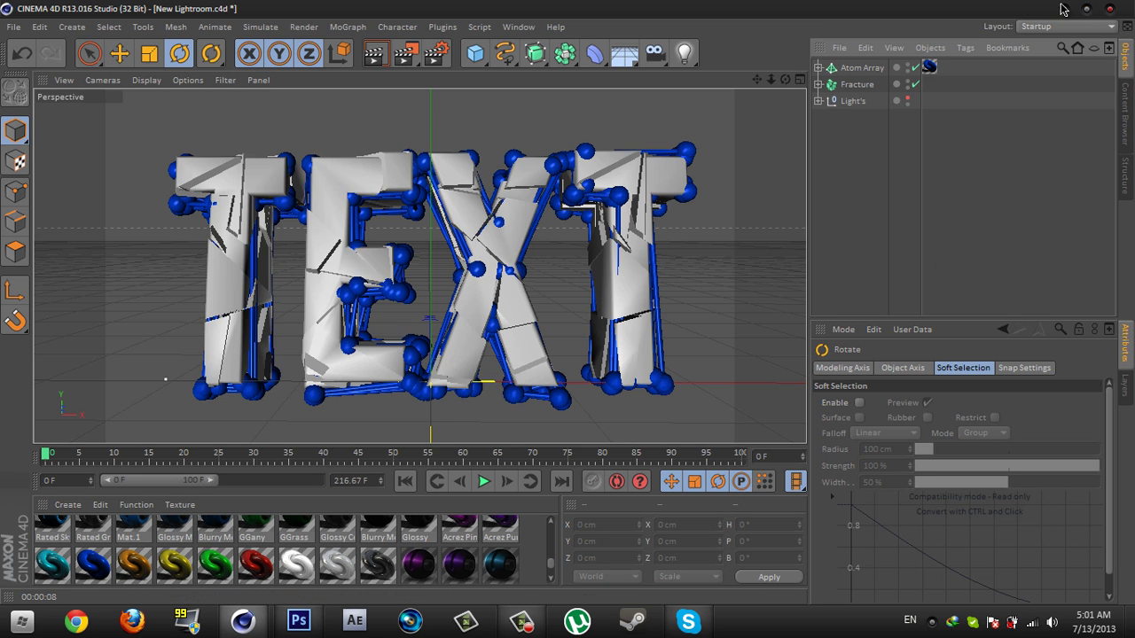
Minimize Cinema 4D and open the New Tutorial folder on the Desktop in Windows Explorer
left_click(1084, 8)
key("super")
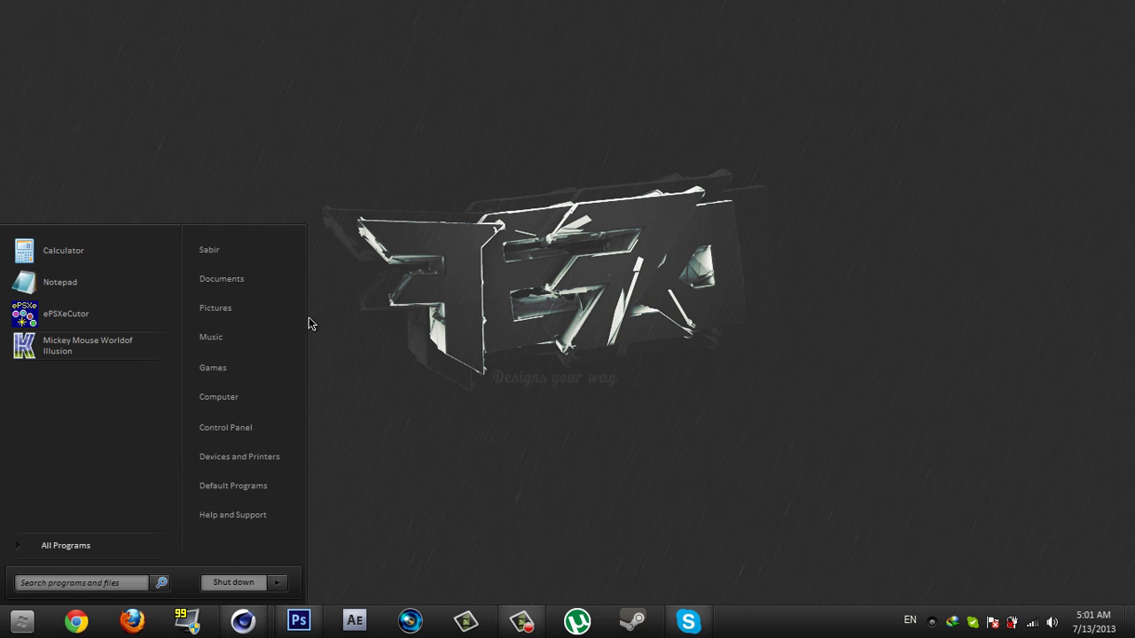
left_click(263, 251)
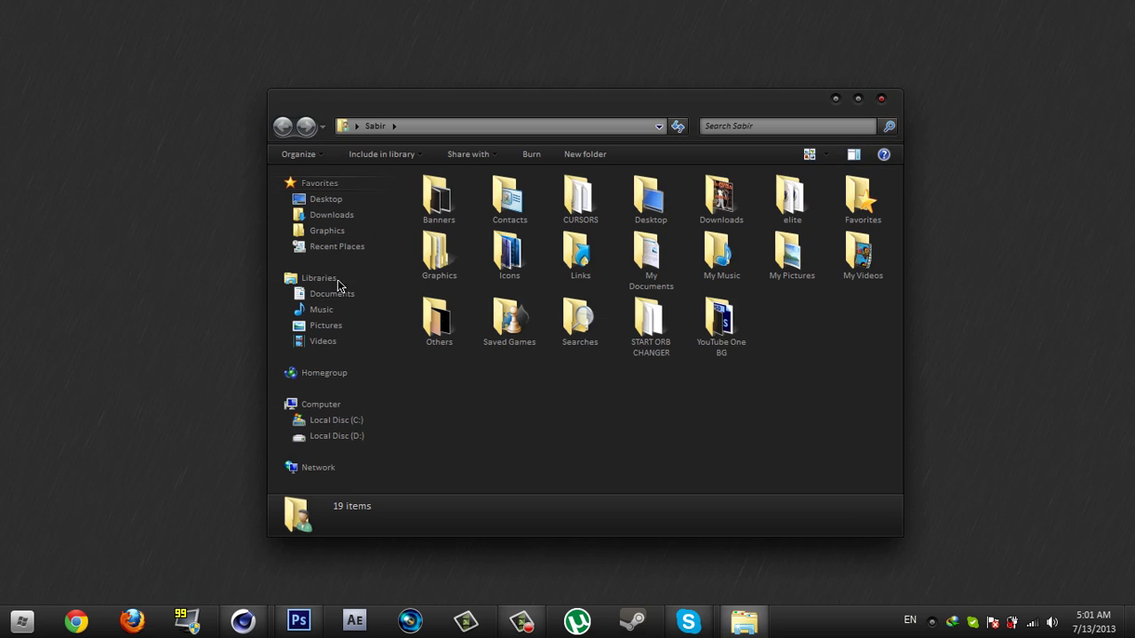
left_click(326, 199)
scroll(595, 324, "down", 5)
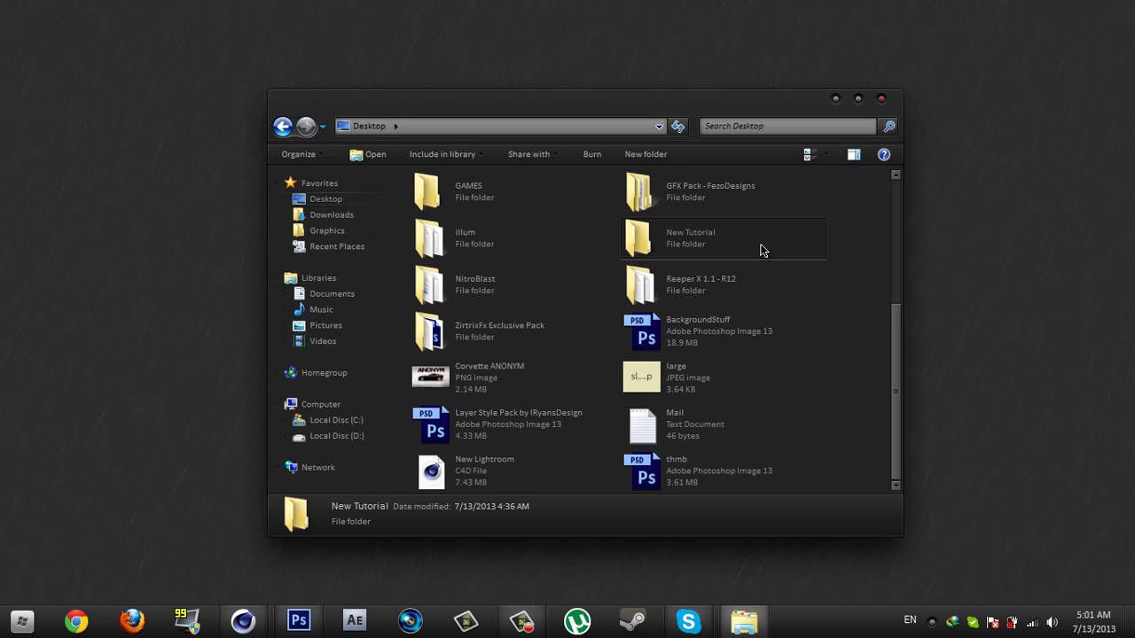
double_click(684, 232)
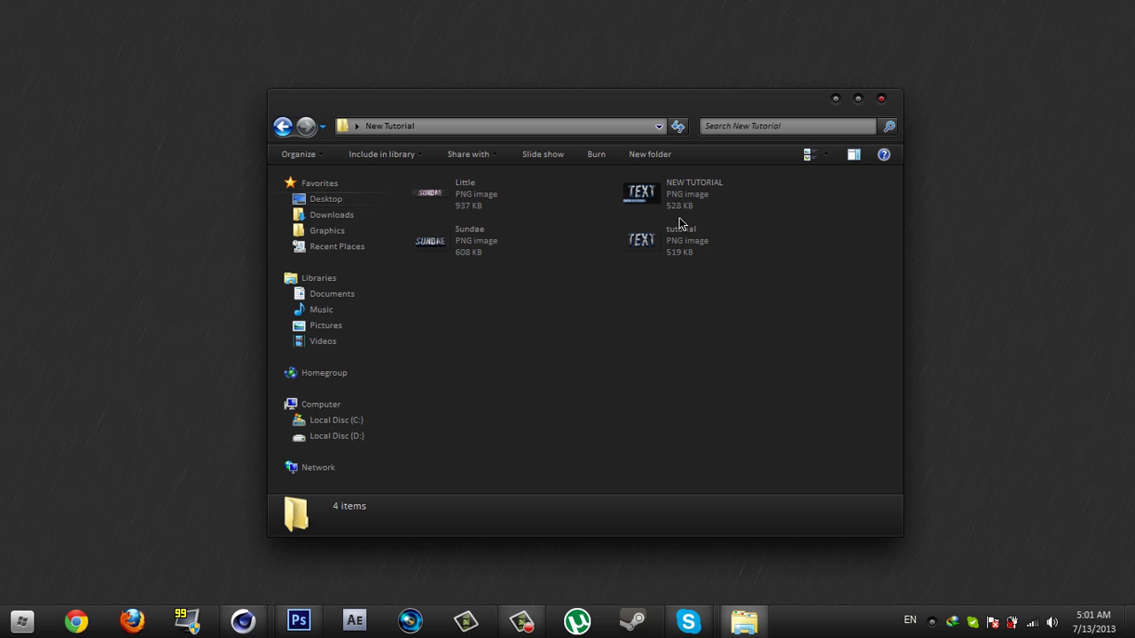
View the finished render in the tutorial PNG image and close it
double_click(703, 252)
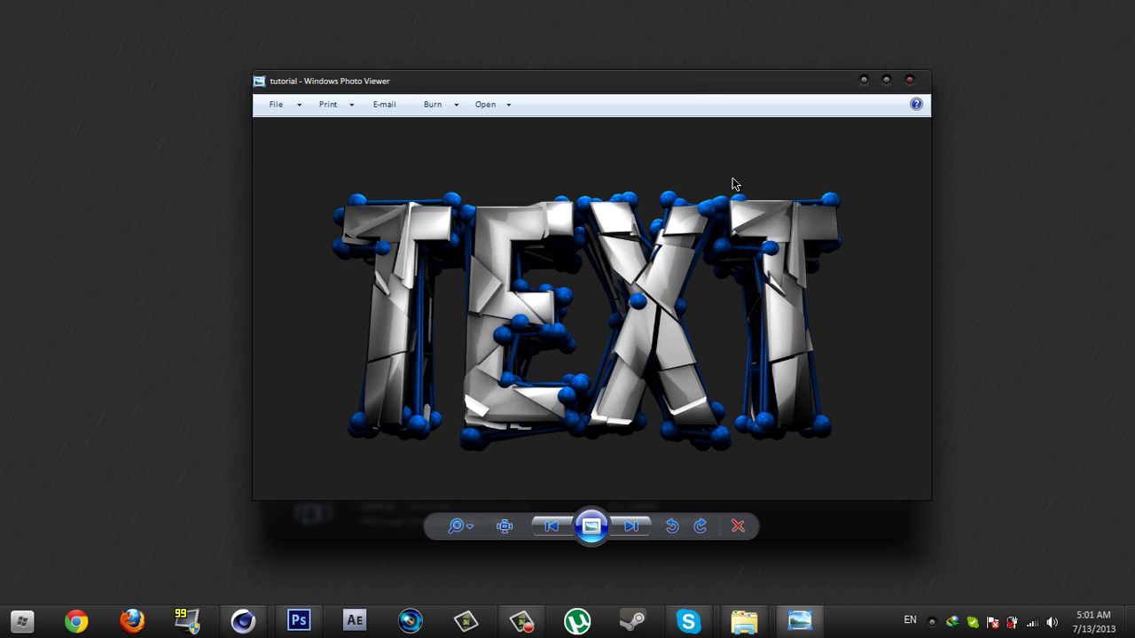
left_click_drag(707, 96, 684, 104)
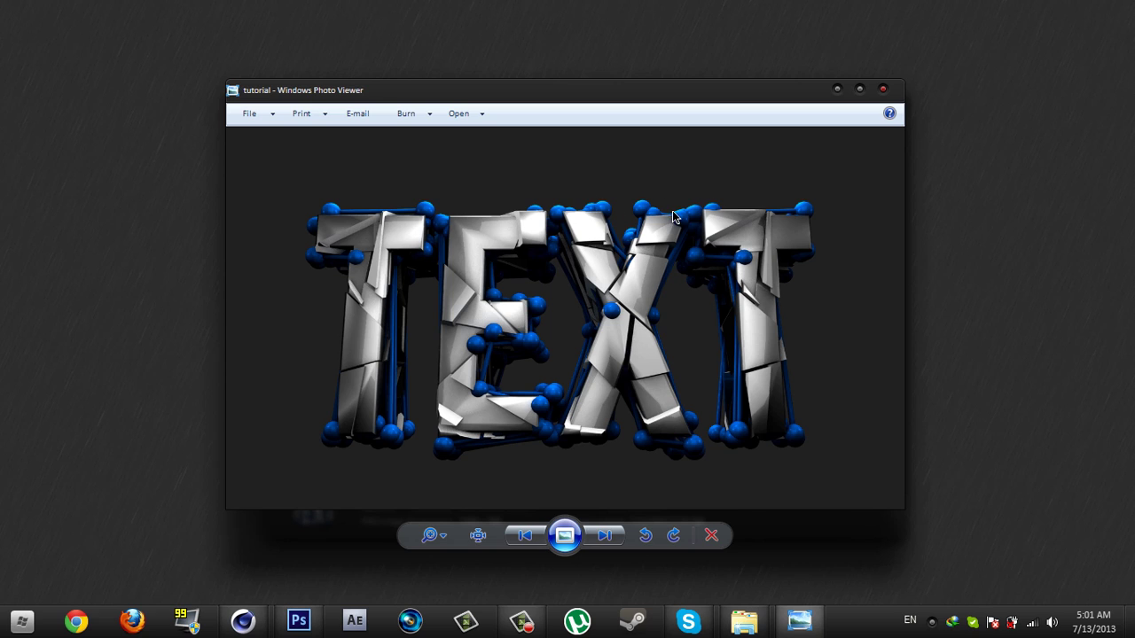
left_click(882, 89)
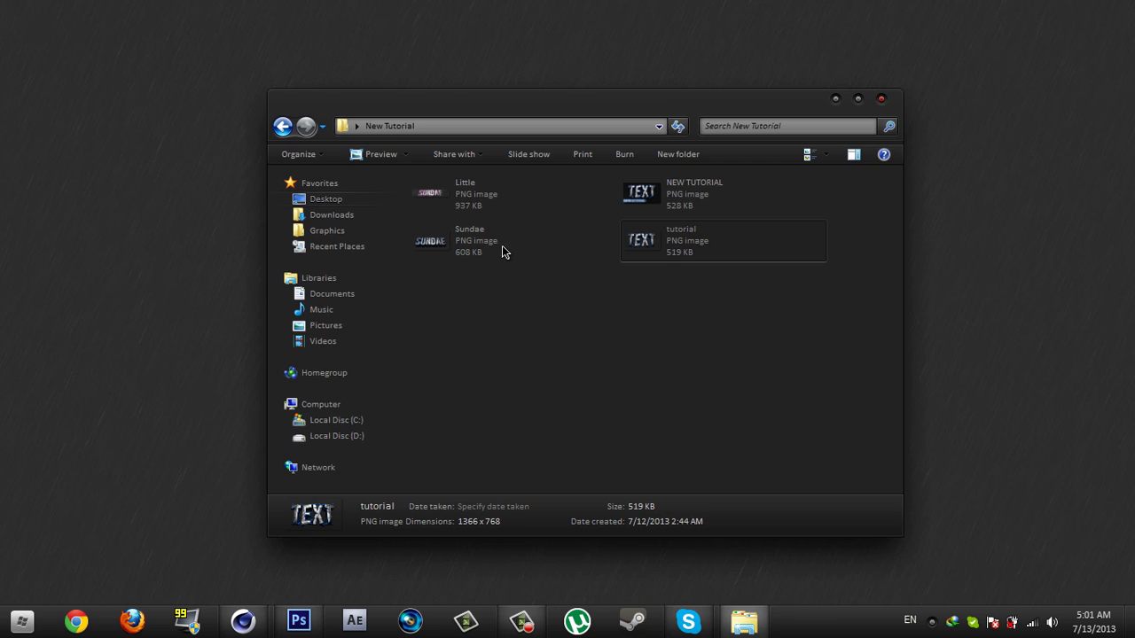
View the Little PNG banner image as an example, then close it and the New Tutorial folder
double_click(471, 186)
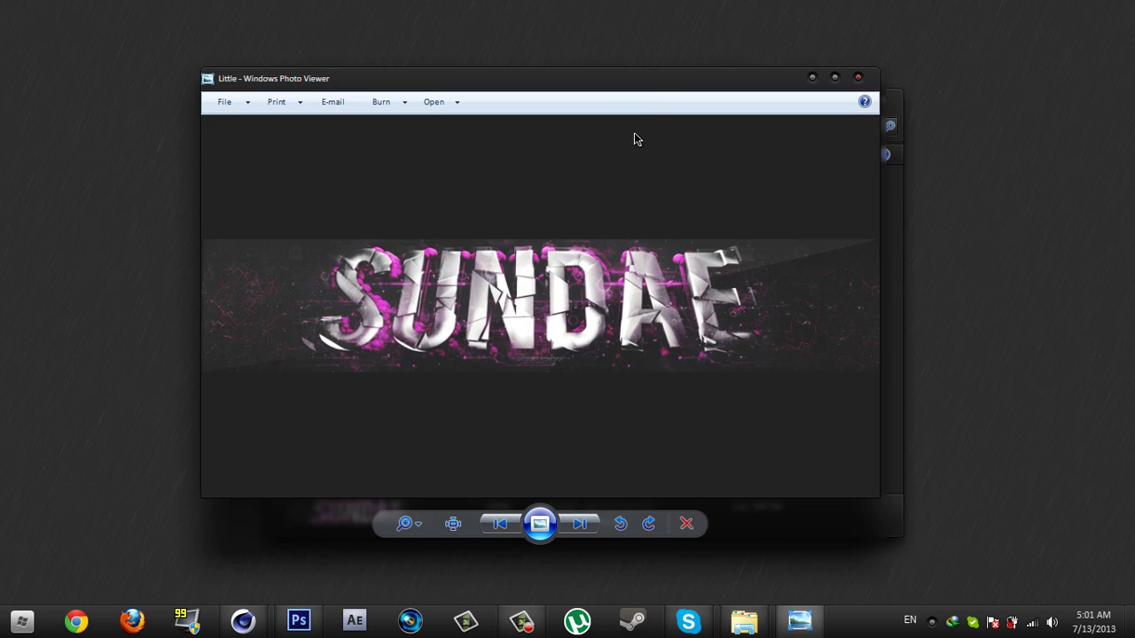
left_click_drag(627, 85, 687, 92)
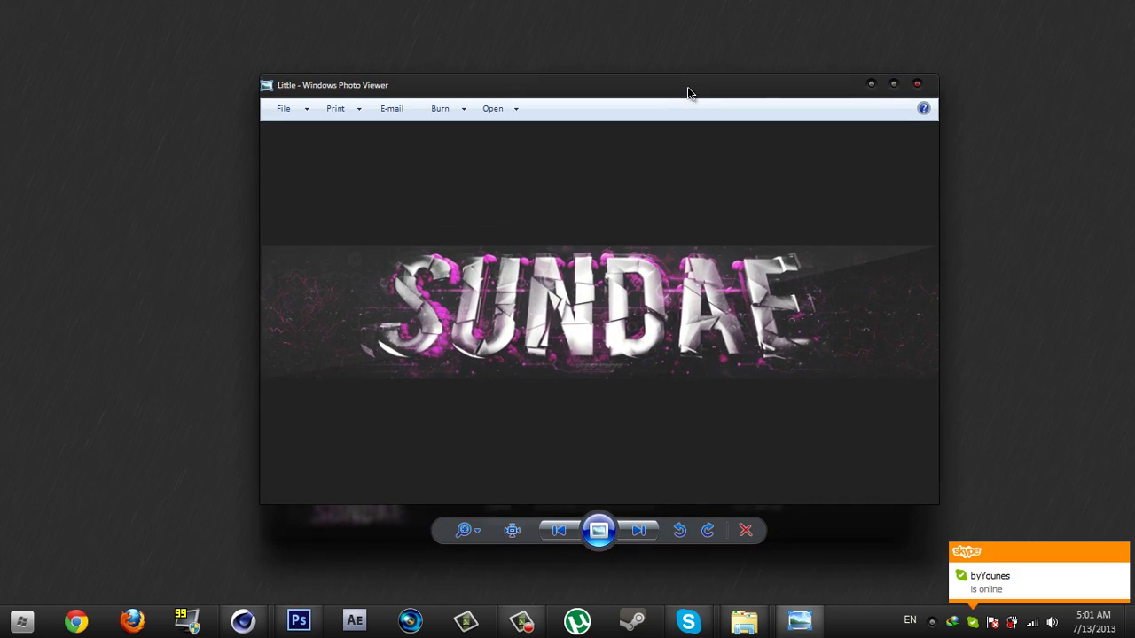
left_click(920, 86)
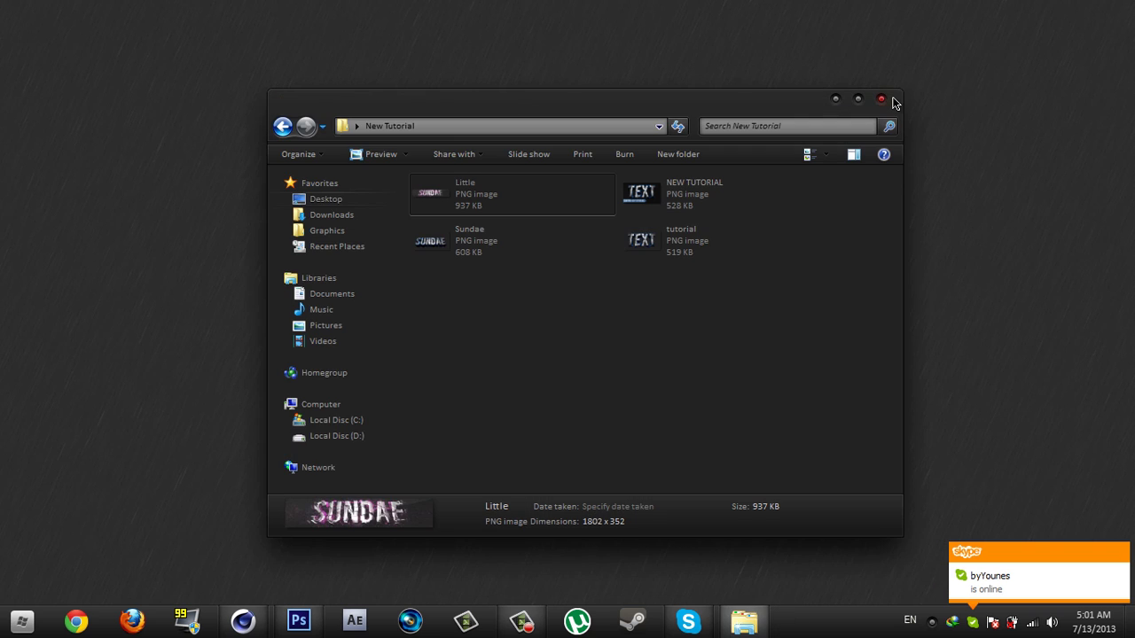
left_click(895, 103)
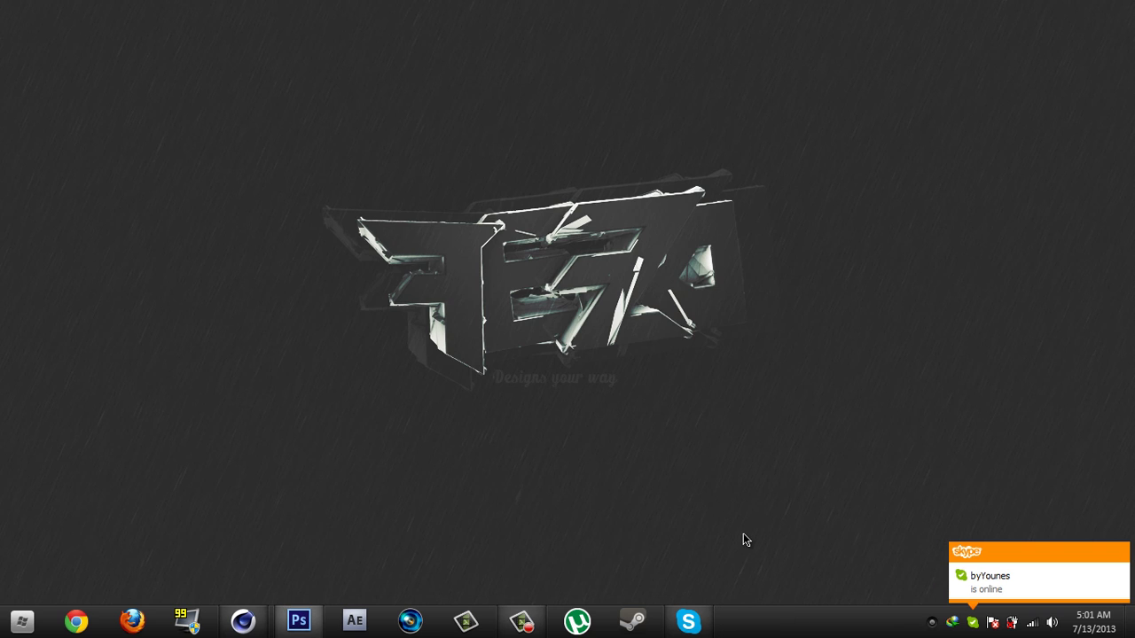